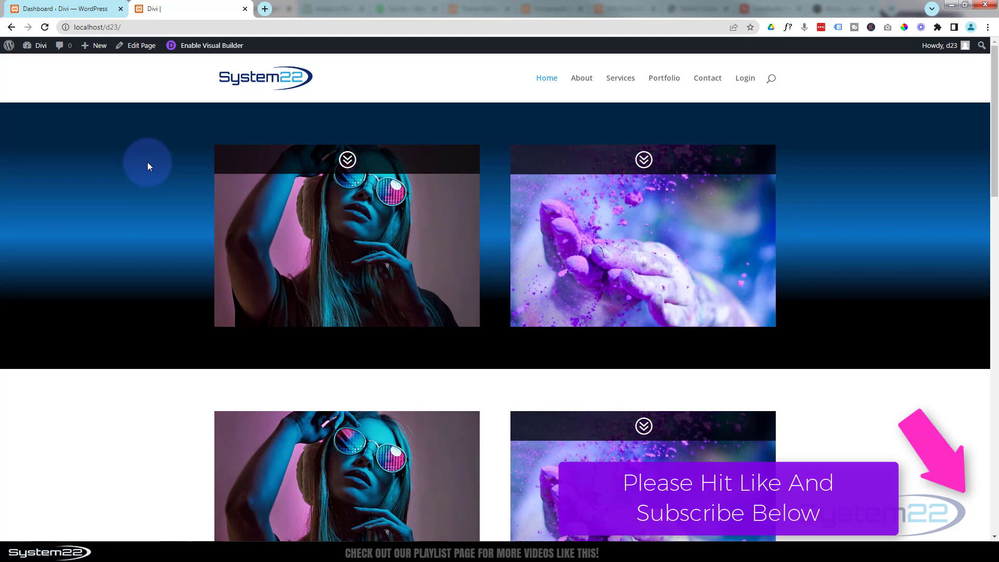
Delete the existing two-column blurb row from the second section, using the Visual Builder
scroll(148, 162, "down", 6)
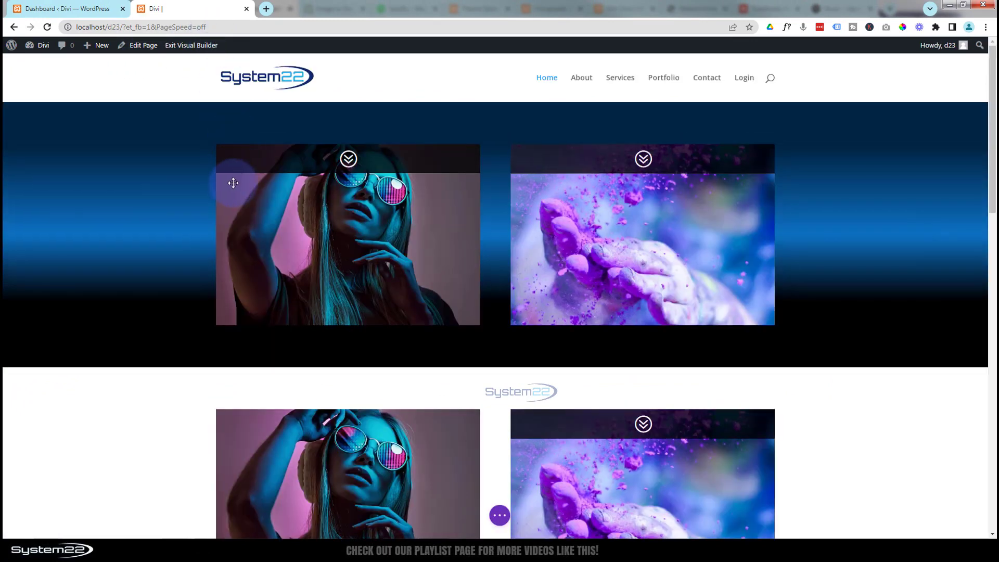
scroll(212, 177, "down", 5)
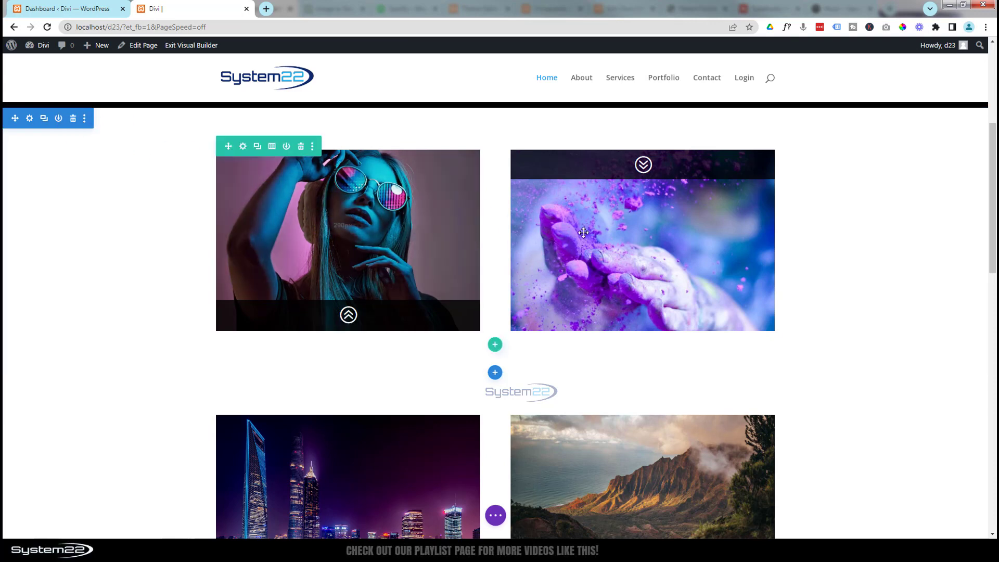
left_click(300, 149)
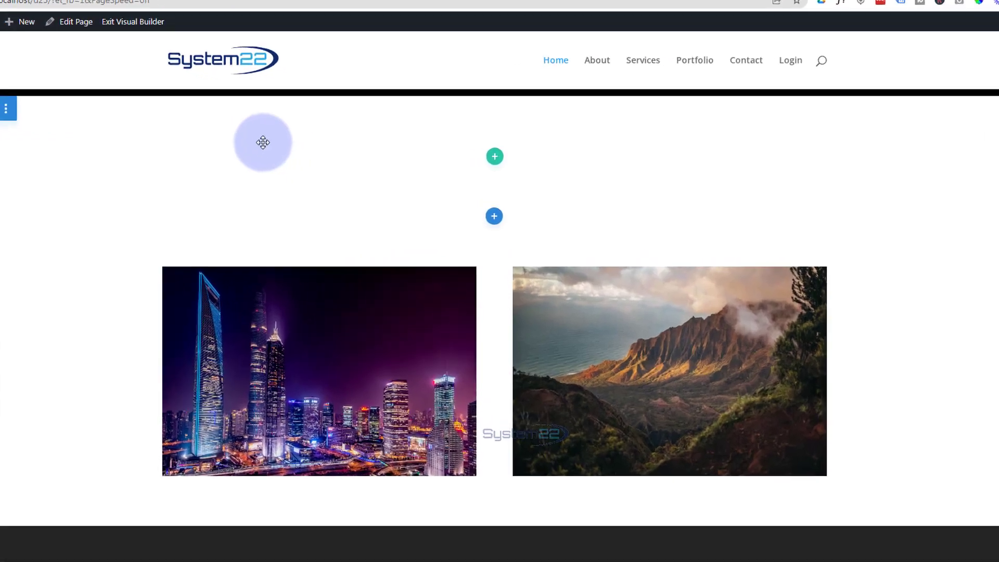
Insert a row with two equal columns in the emptied section and add a Blurb module to its first column
left_click(494, 154)
left_click(494, 284)
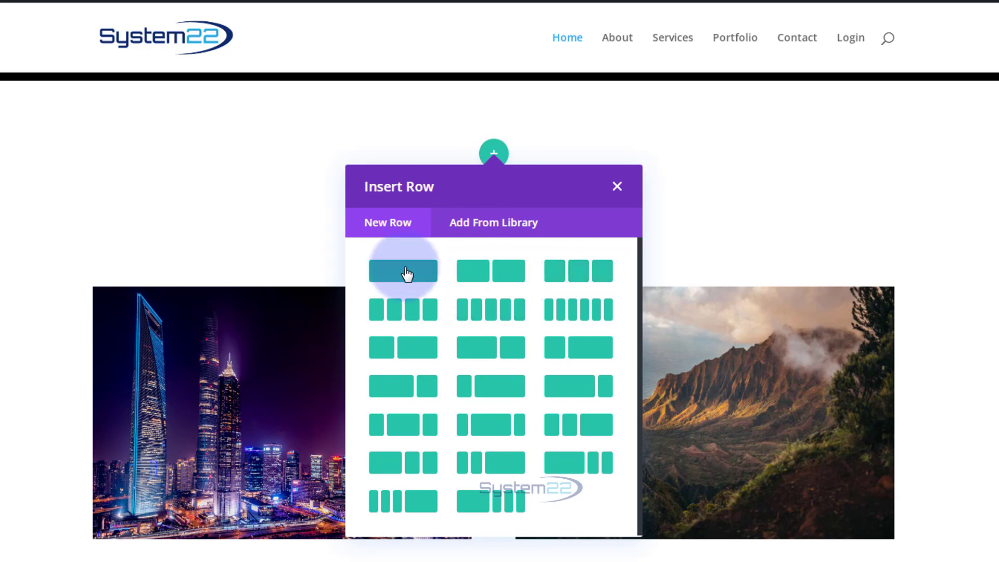
left_click(482, 277)
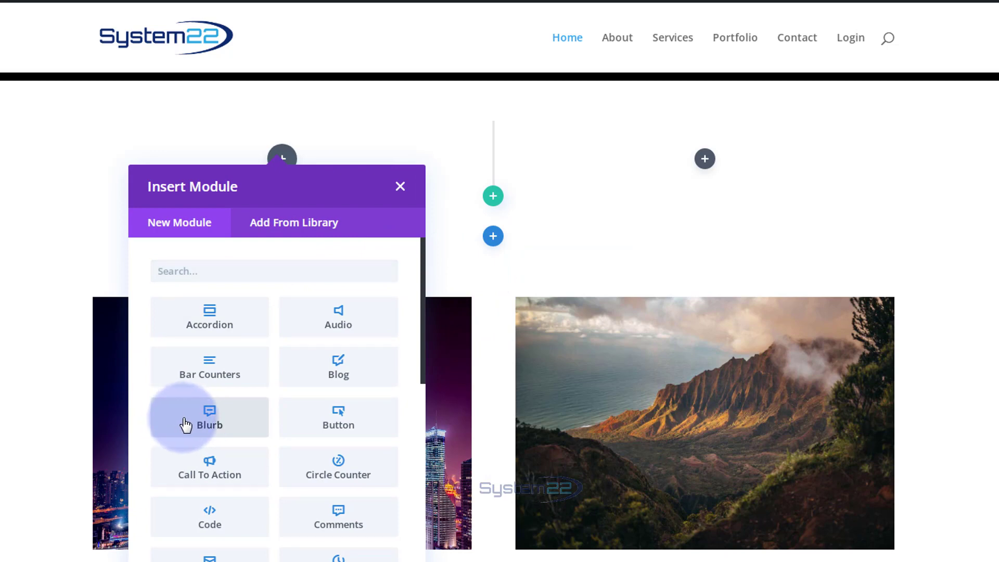
left_click(186, 425)
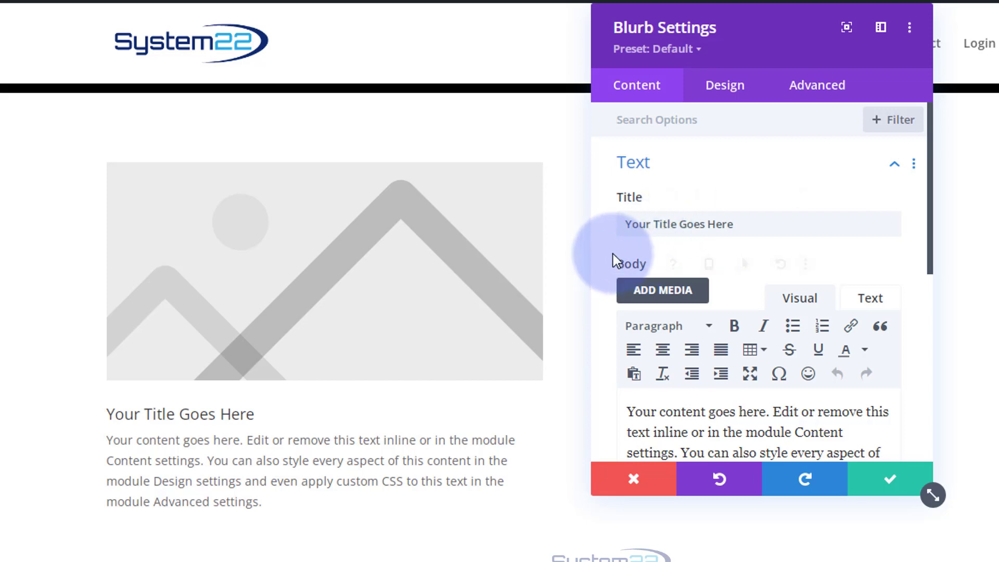
Make the blurb use an icon instead of its placeholder image
scroll(610, 260, "down", 3)
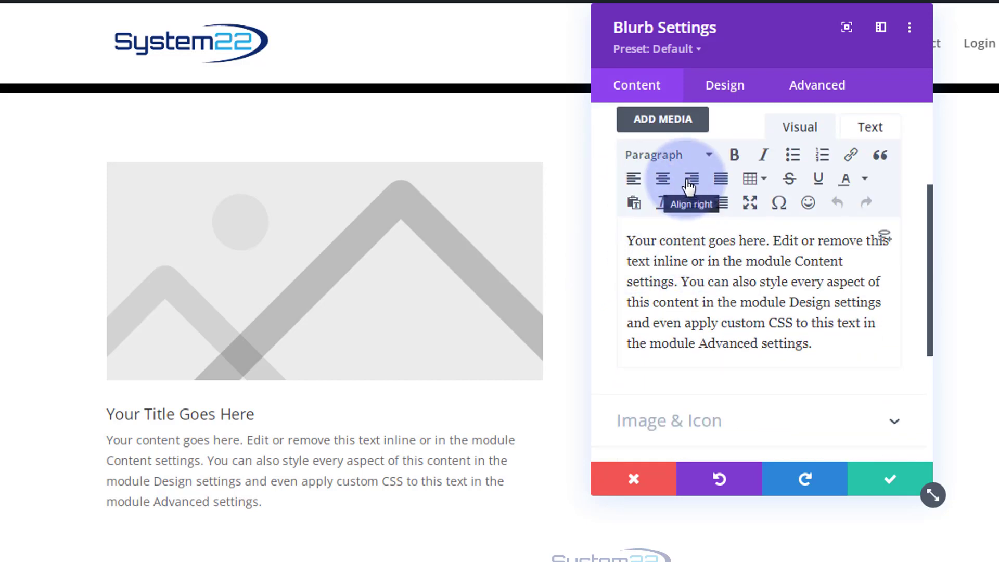
left_click(677, 166)
left_click(672, 156)
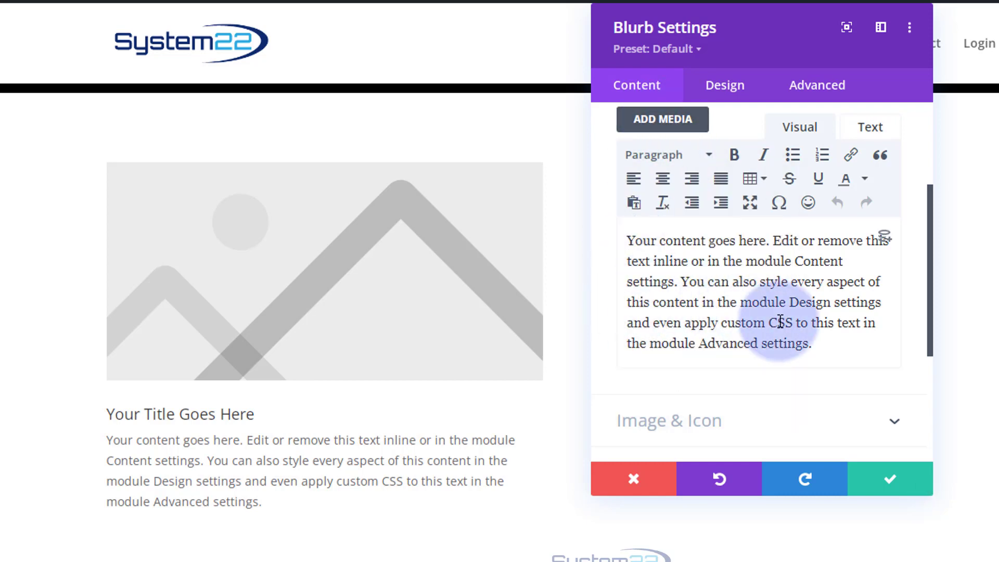
left_click(754, 426)
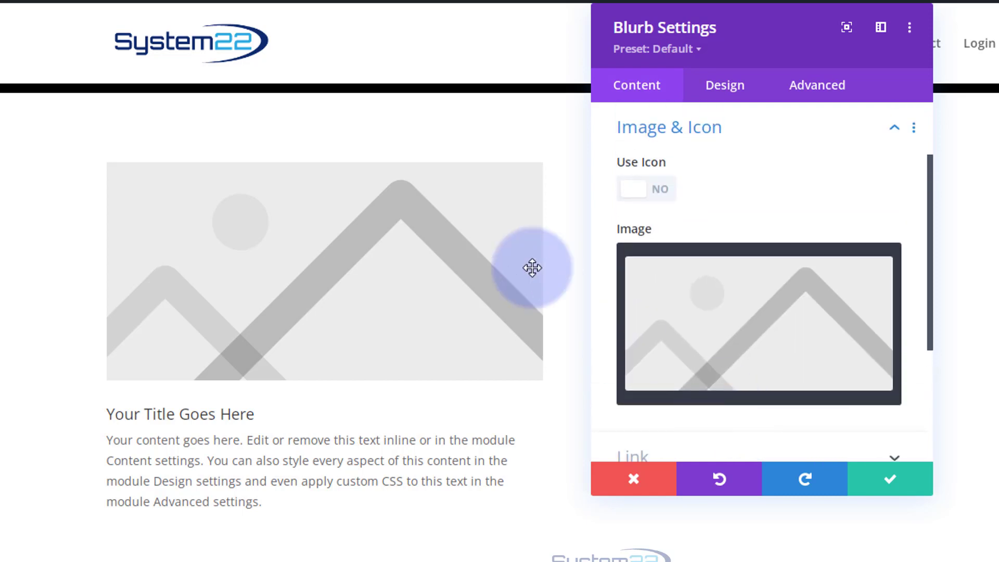
left_click(665, 194)
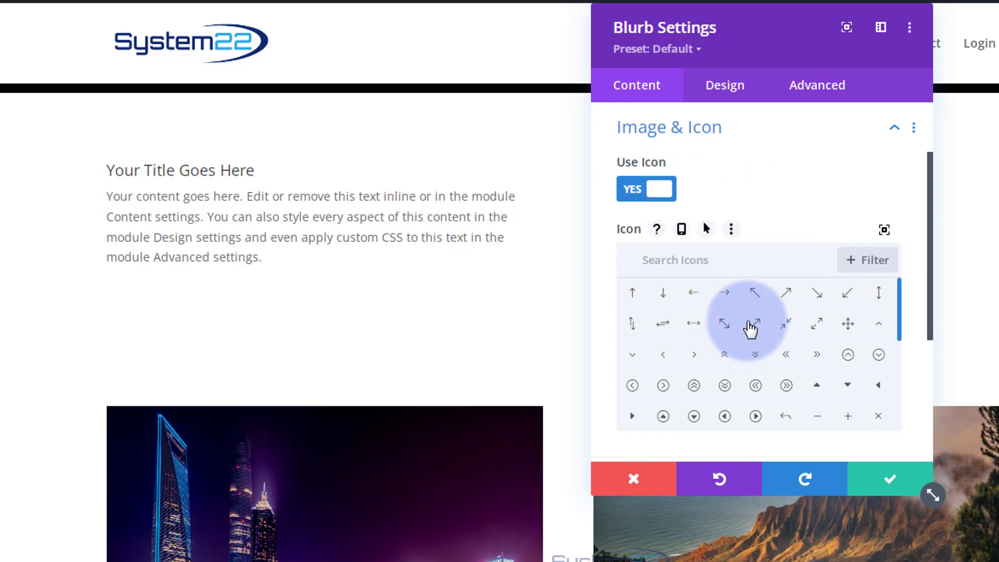
Browse the blurb's available icons, search them for "person", and clear the search
scroll(751, 328, "down", 10)
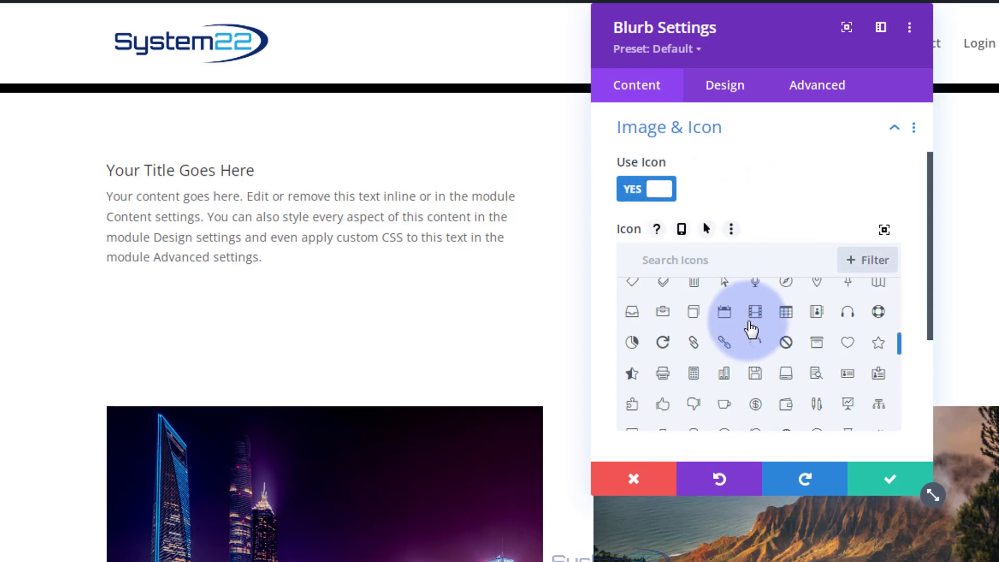
scroll(751, 344, "up", 5)
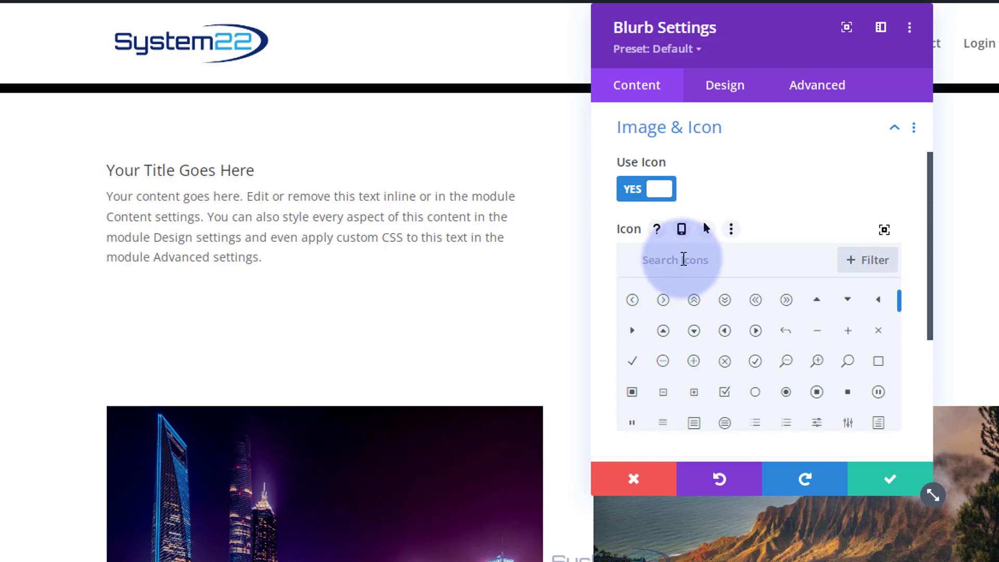
type("p")
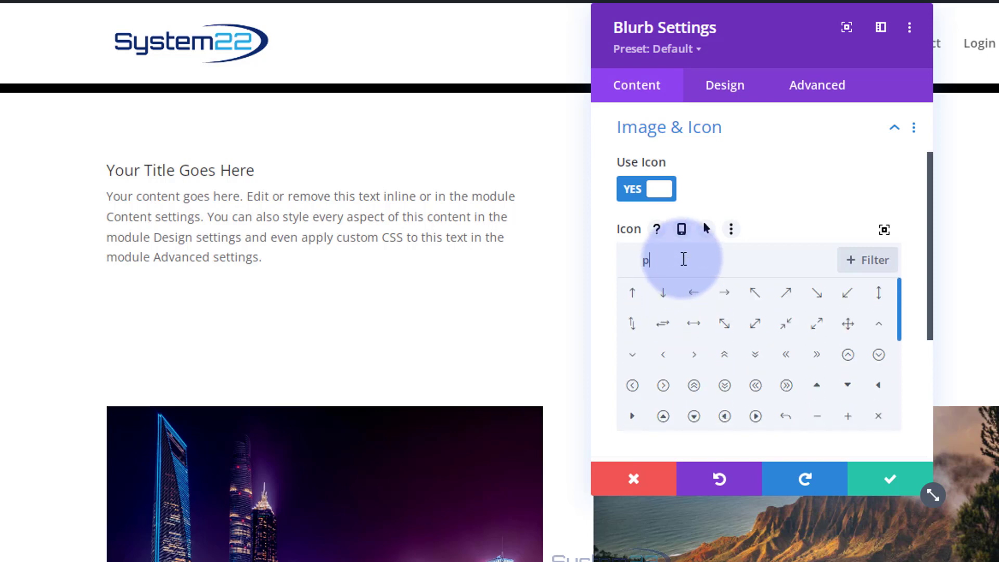
type("erson")
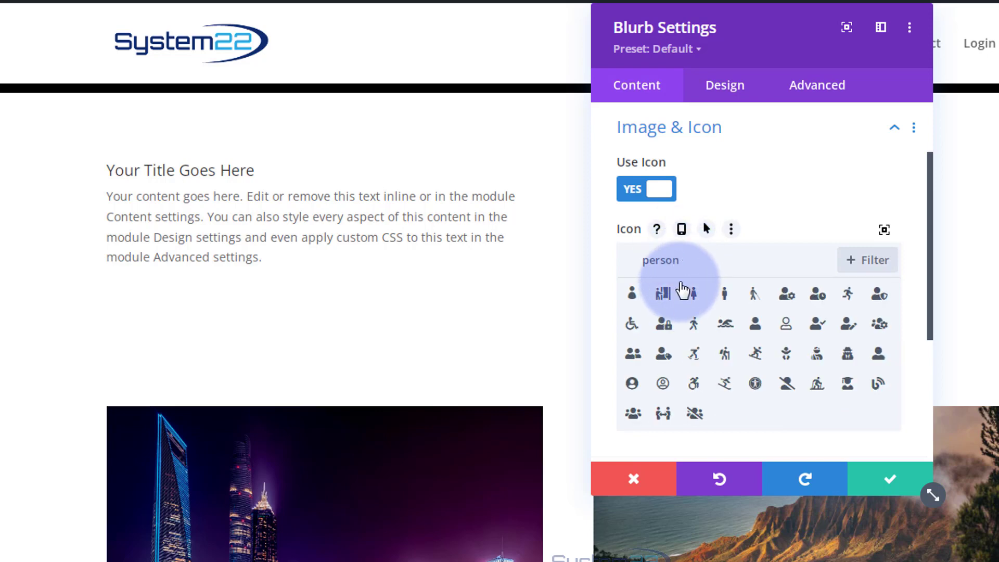
left_click_drag(684, 257, 622, 253)
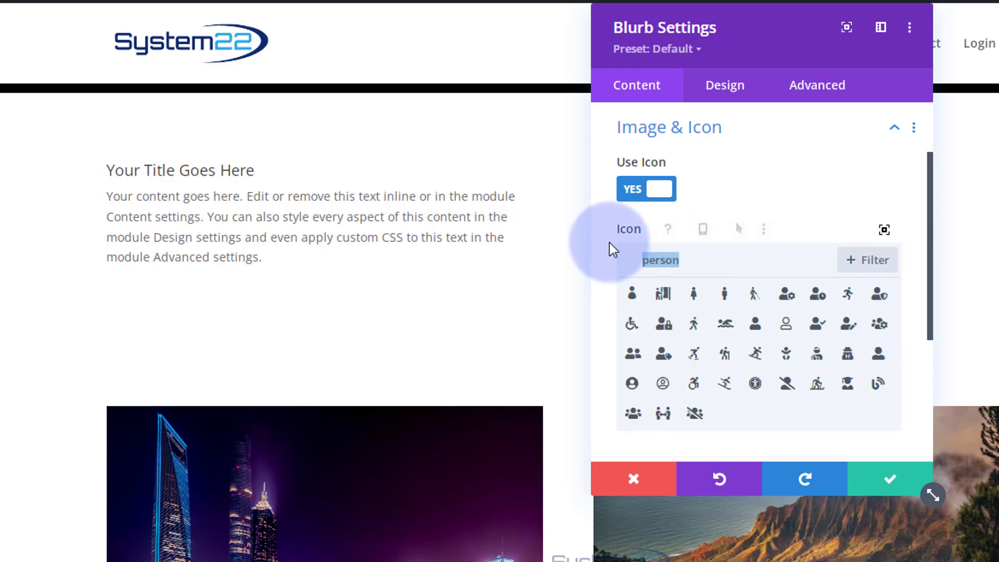
key("BackSpace")
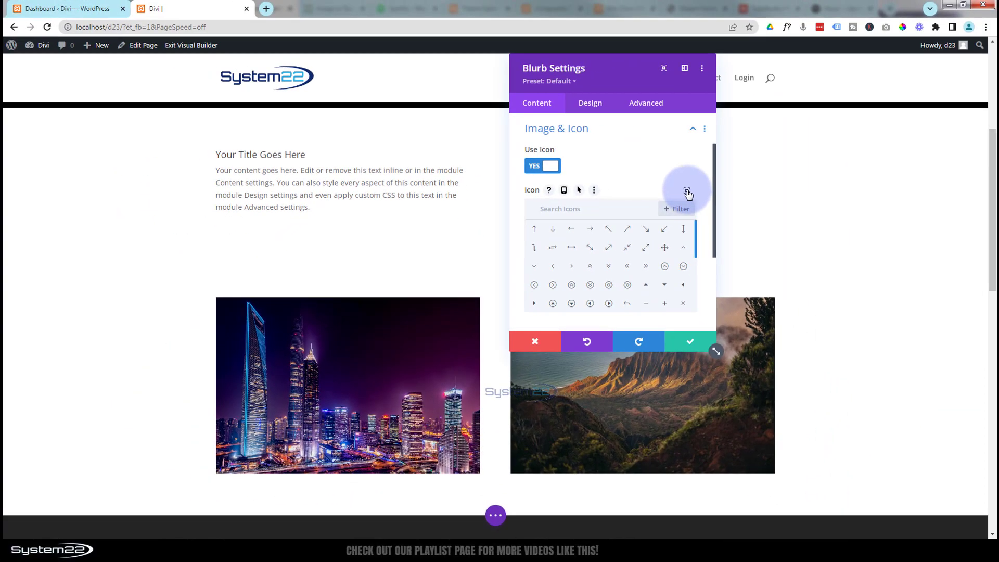
Choose the circled double up-chevron as the blurb's icon from the enlarged icon picker and close the picker
left_click(687, 192)
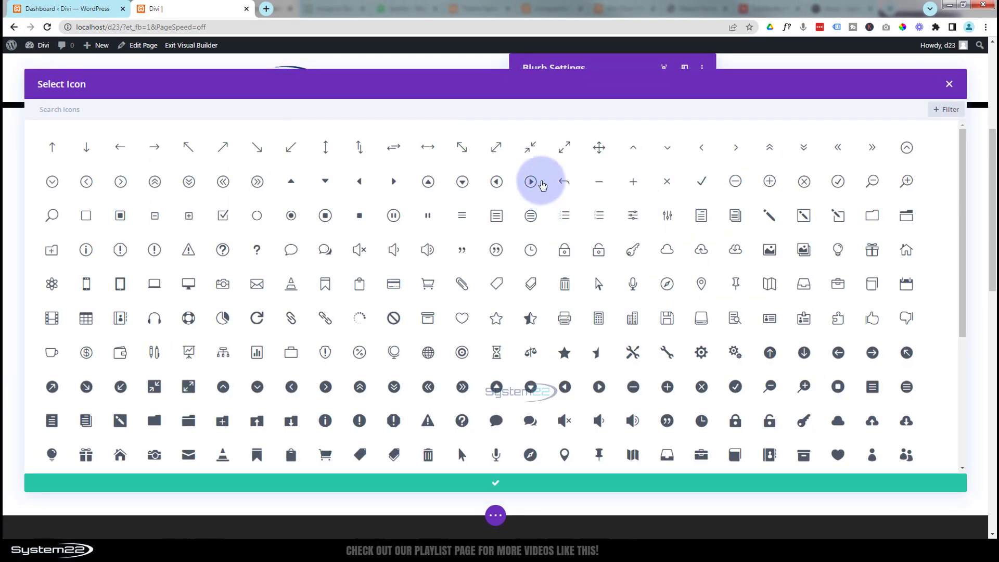
scroll(450, 241, "down", 1)
scroll(451, 241, "down", 5)
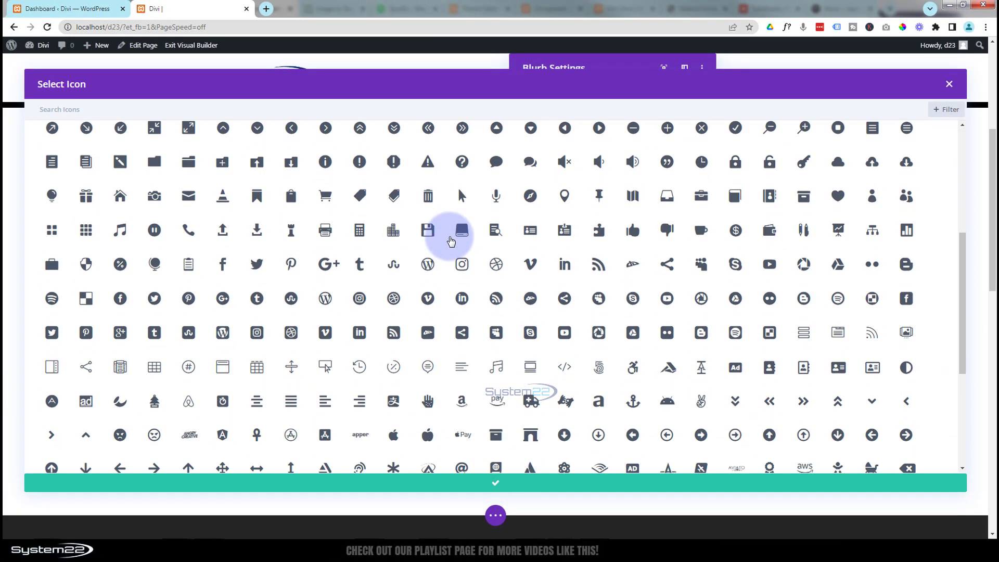
scroll(451, 239, "up", 6)
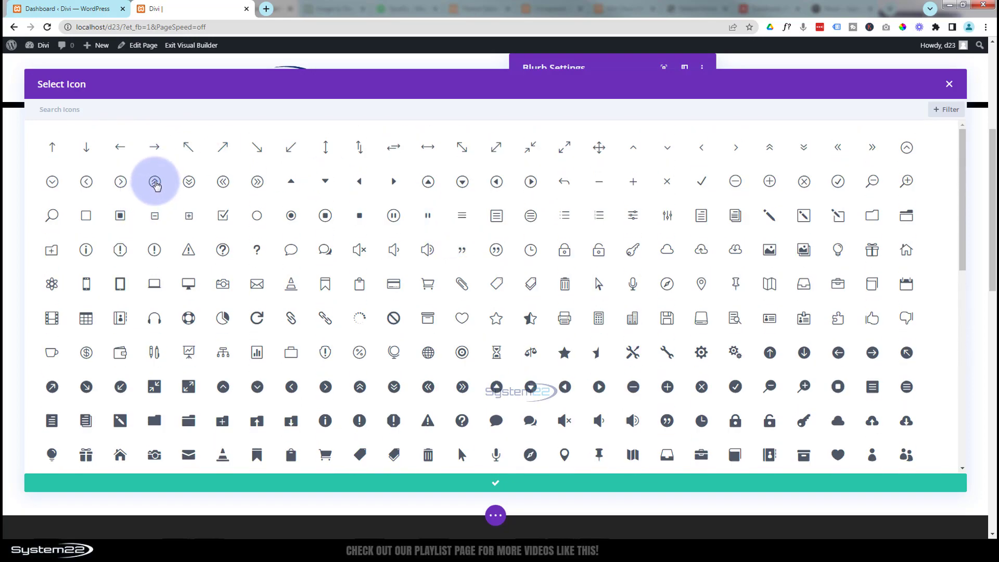
left_click(155, 184)
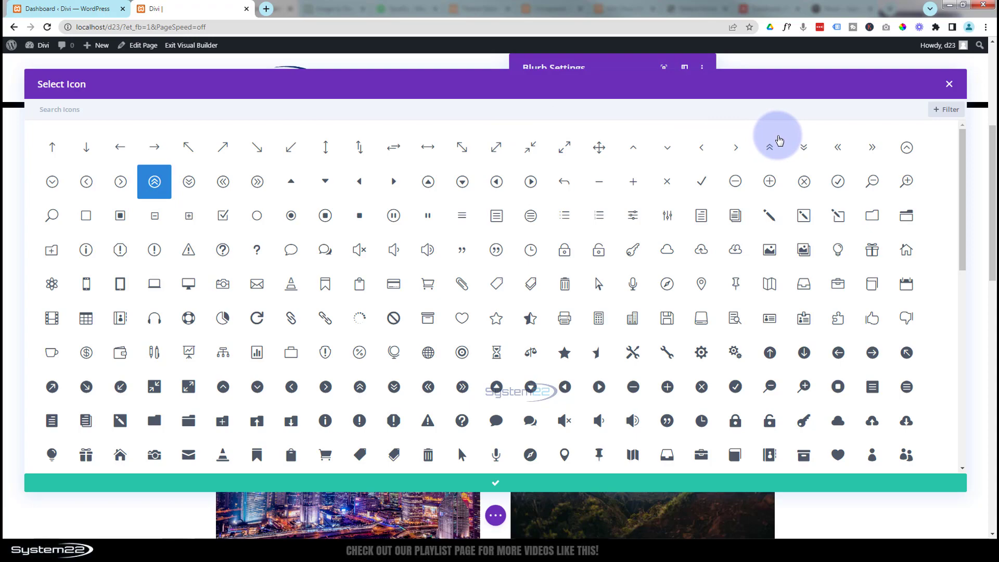
left_click(949, 84)
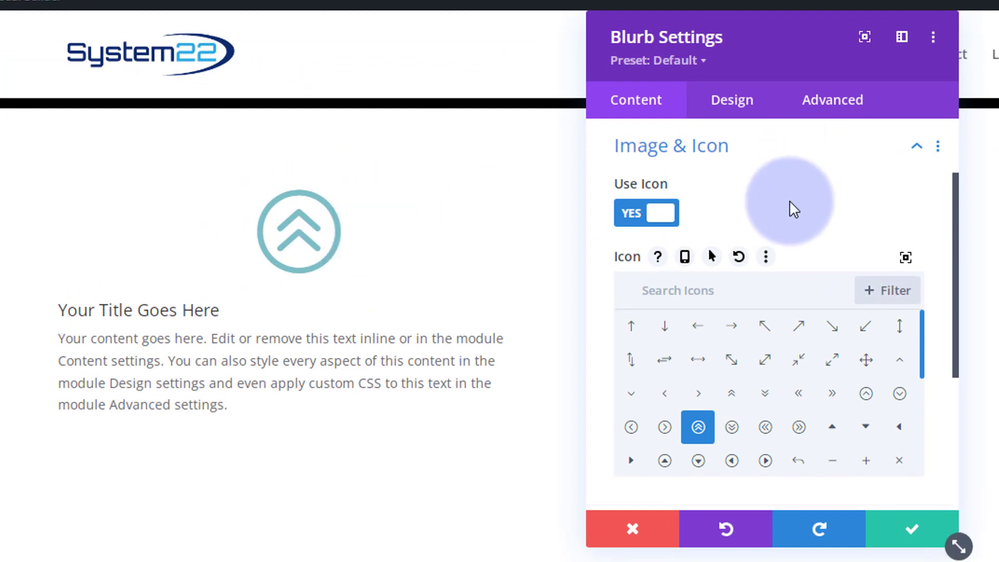
Review the blurb's link settings and the choices for the module link target without changing them
scroll(792, 207, "down", 4)
scroll(792, 346, "down", 2)
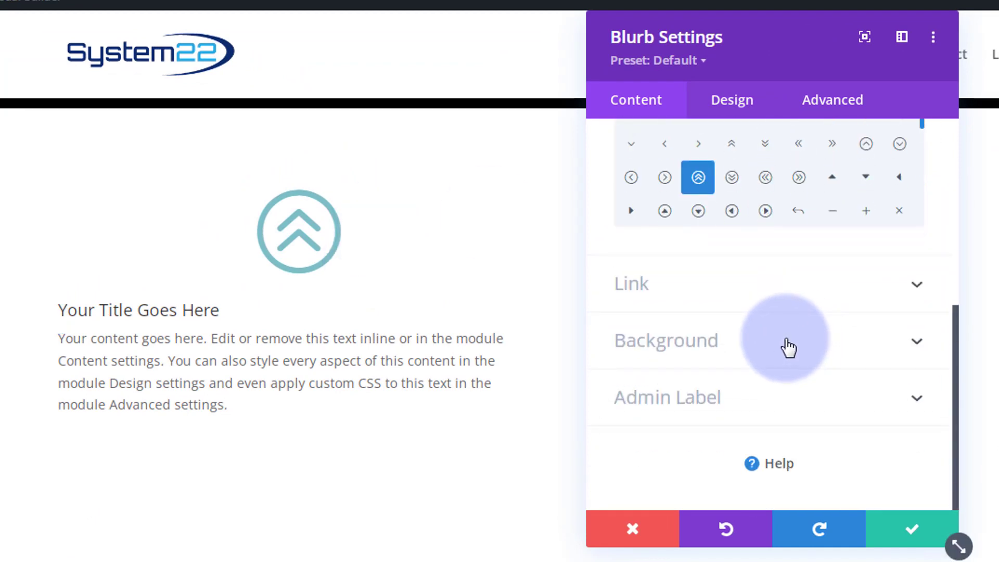
left_click(712, 300)
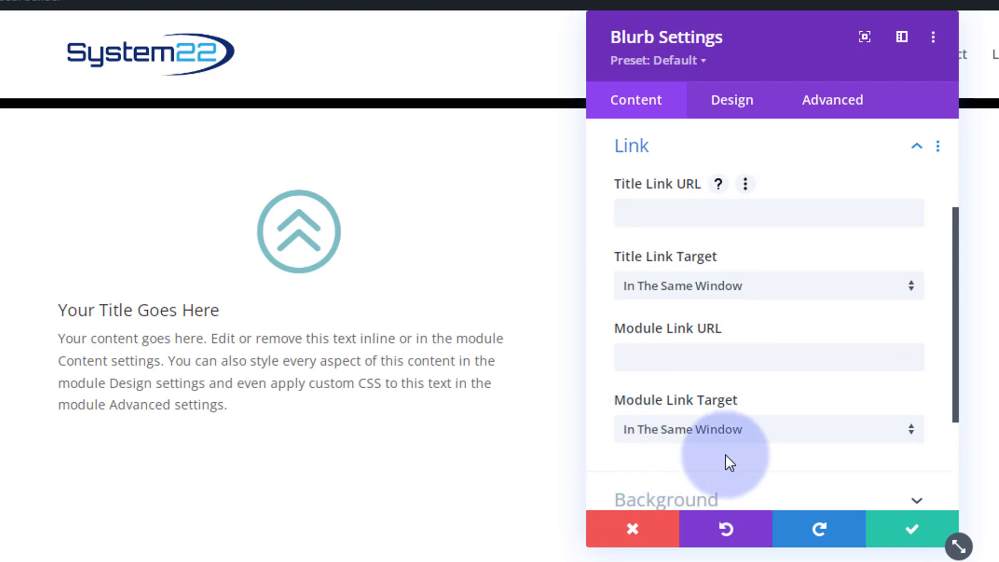
left_click(667, 442)
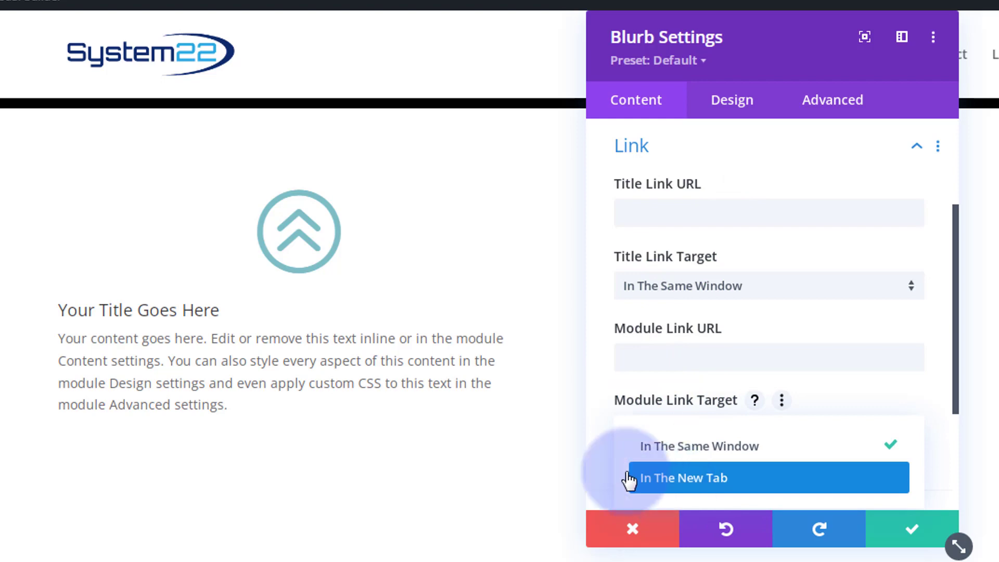
left_click(592, 451)
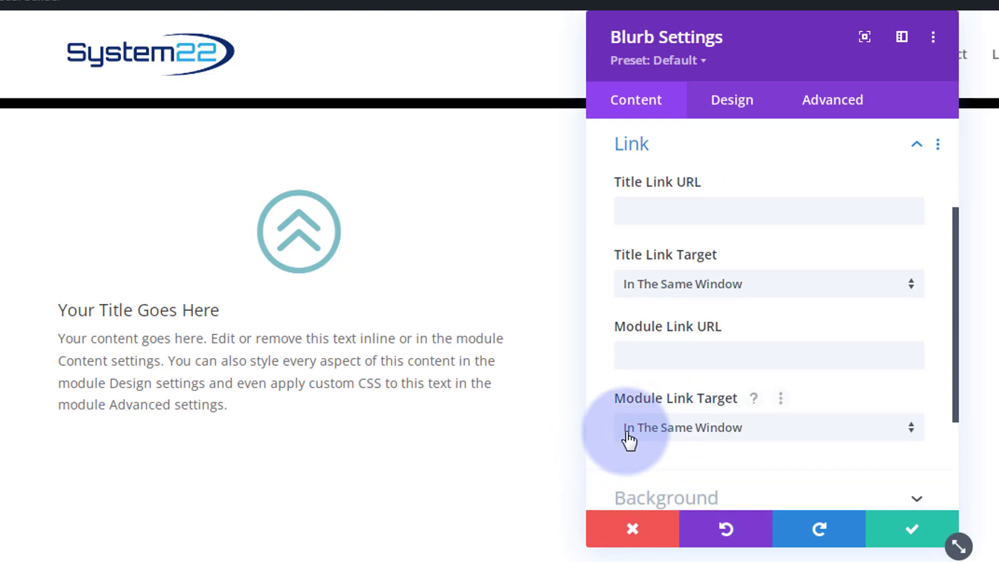
scroll(628, 441, "down", 3)
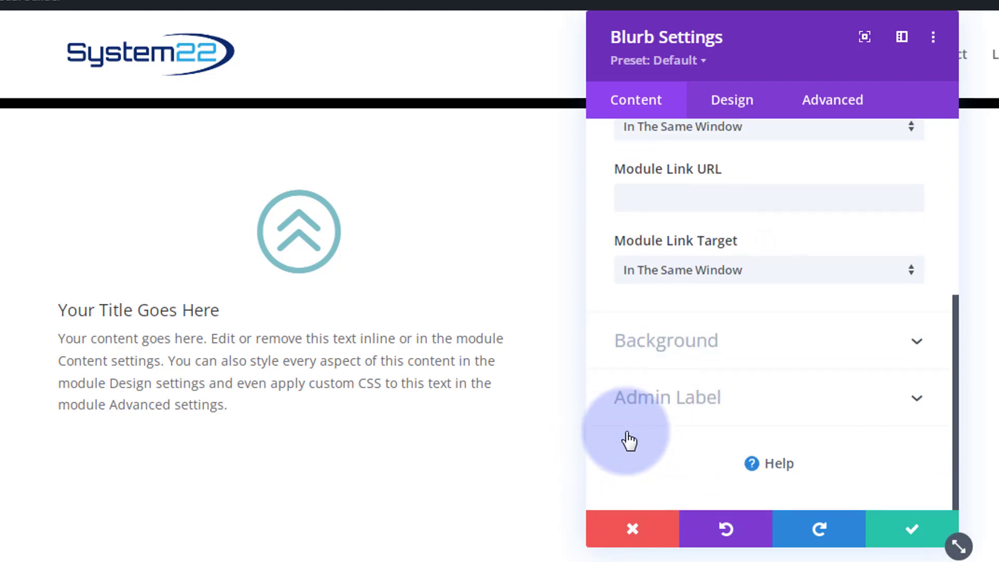
Set the blurb's background colour to black (#000000)
left_click(770, 365)
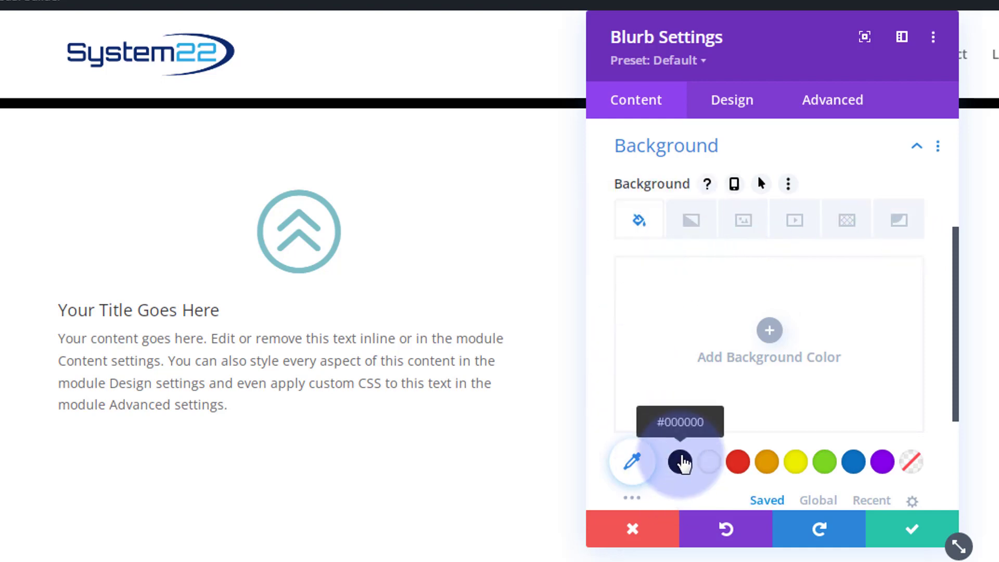
left_click(681, 462)
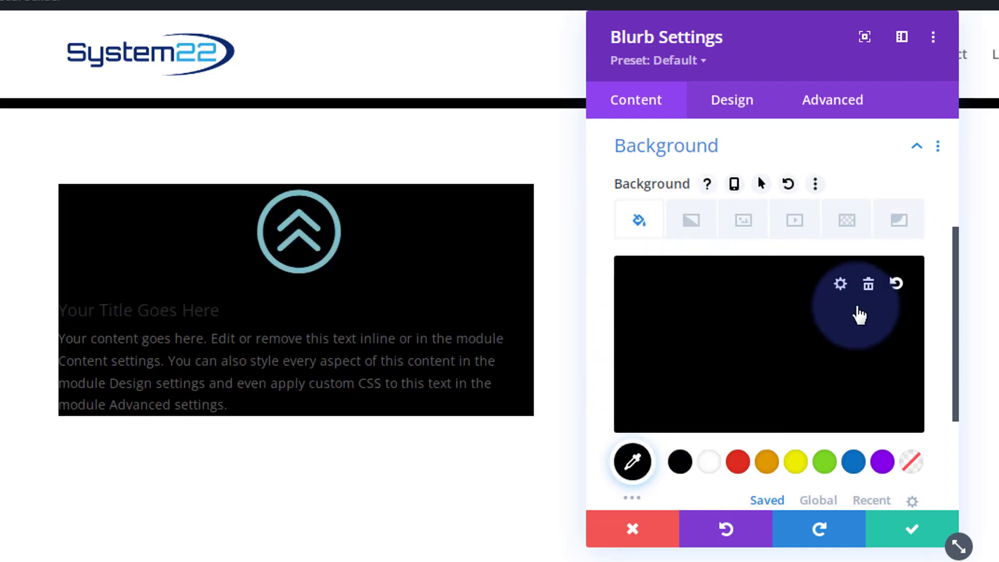
scroll(859, 310, "down", 4)
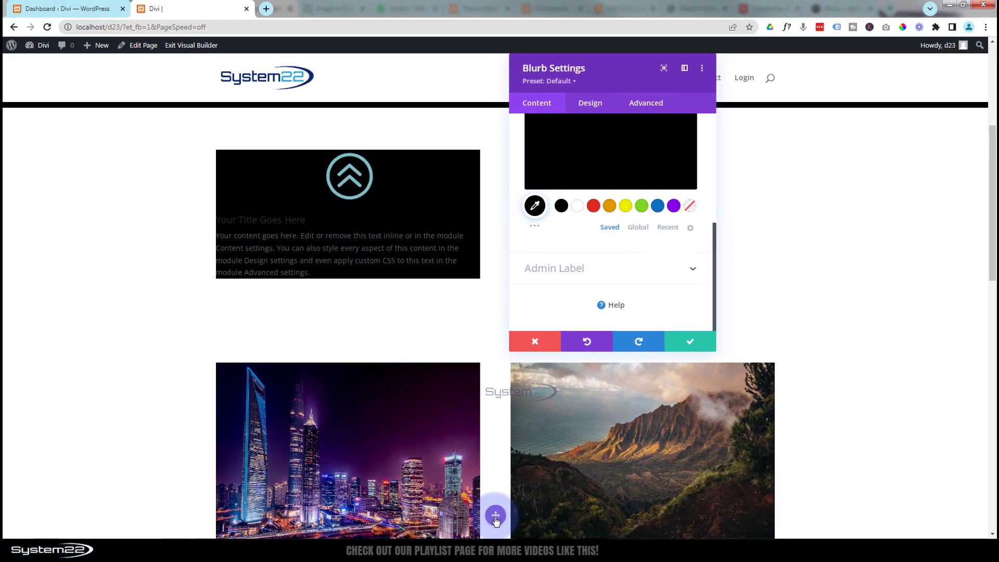
Examine the page's sections, rows and modules in wireframe view, and return to desktop view
left_click(496, 516)
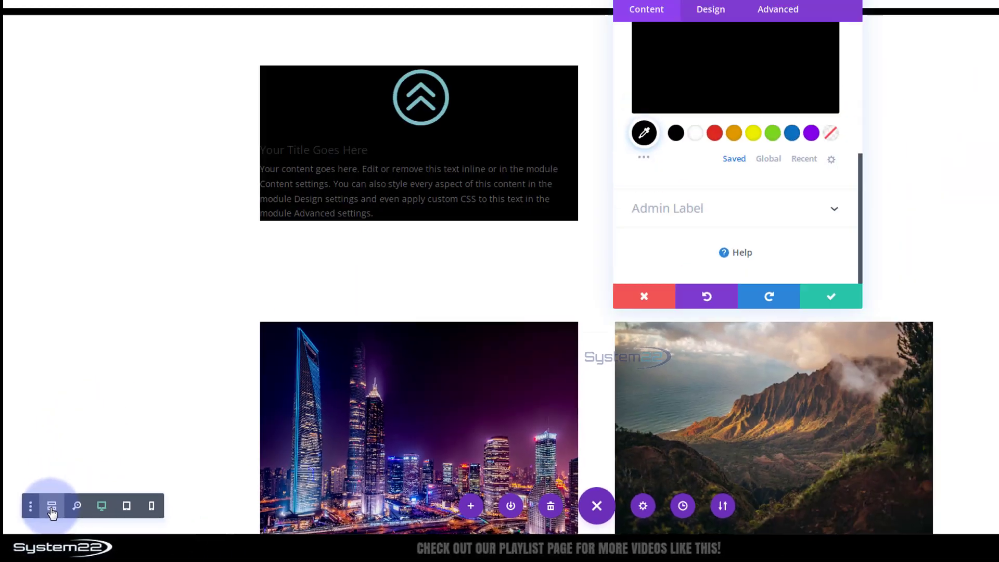
left_click(52, 507)
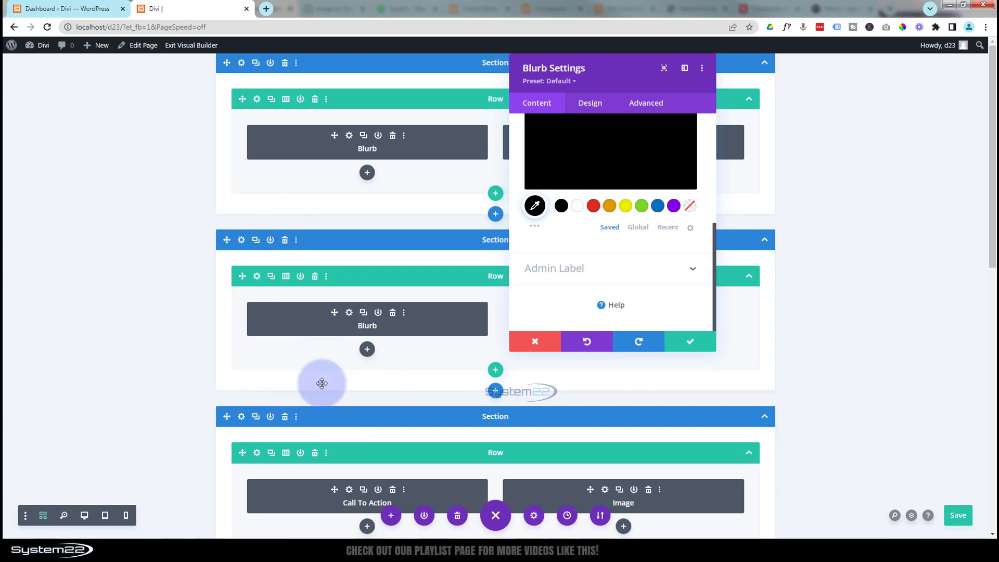
scroll(325, 382, "down", 2)
scroll(325, 383, "up", 2)
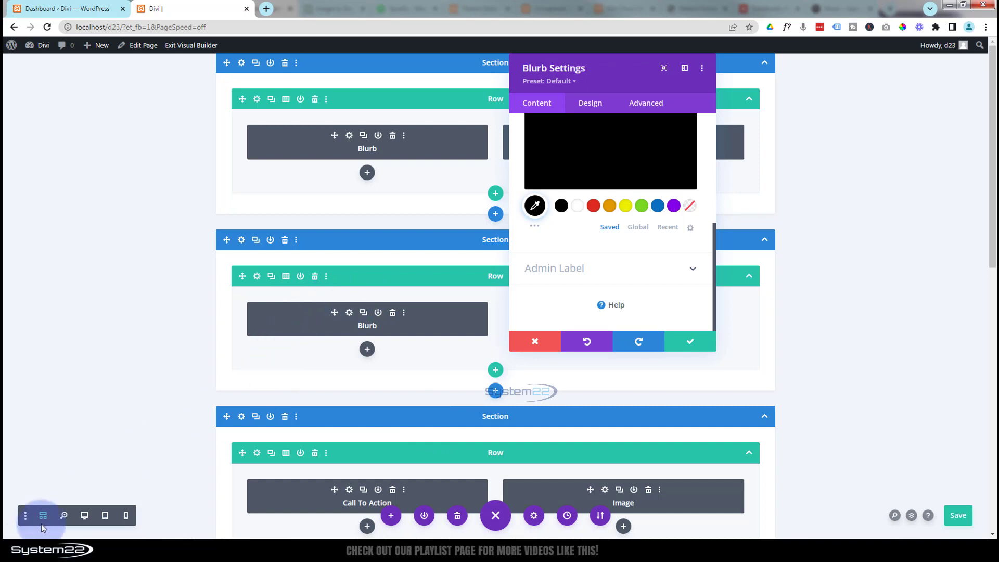
left_click(84, 516)
scroll(189, 317, "down", 4)
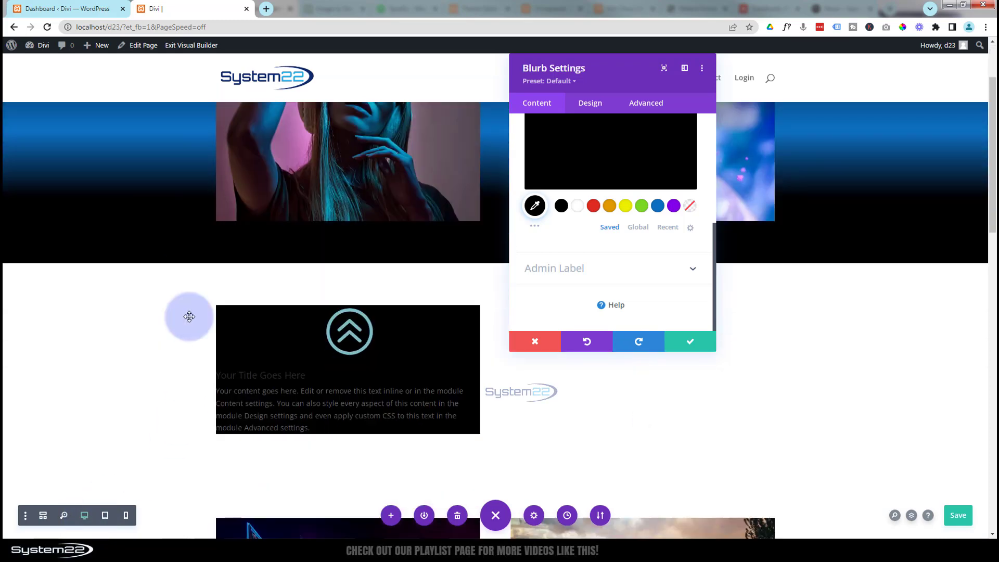
Set the blurb's icon colour to white in its design settings
scroll(189, 316, "down", 2)
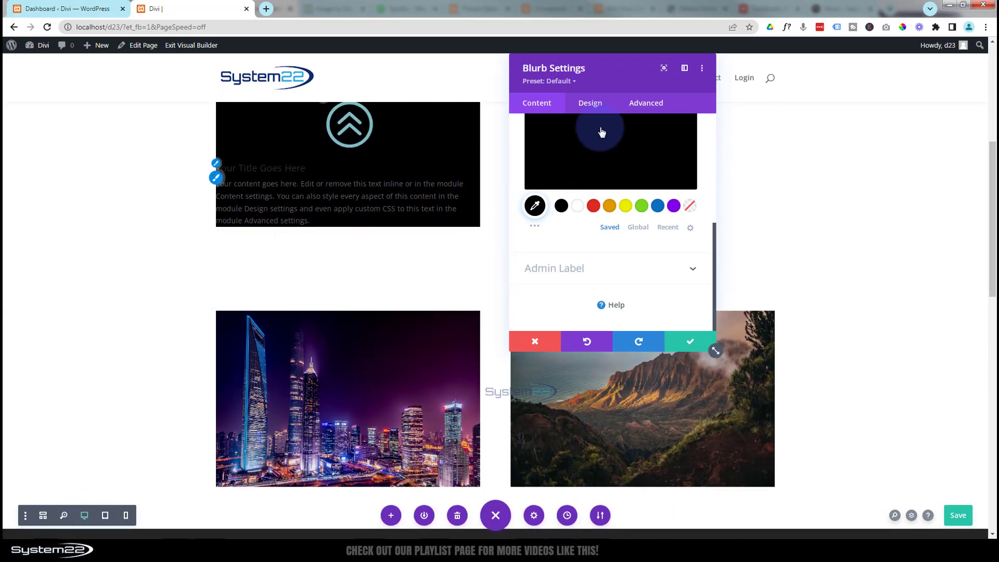
left_click(596, 108)
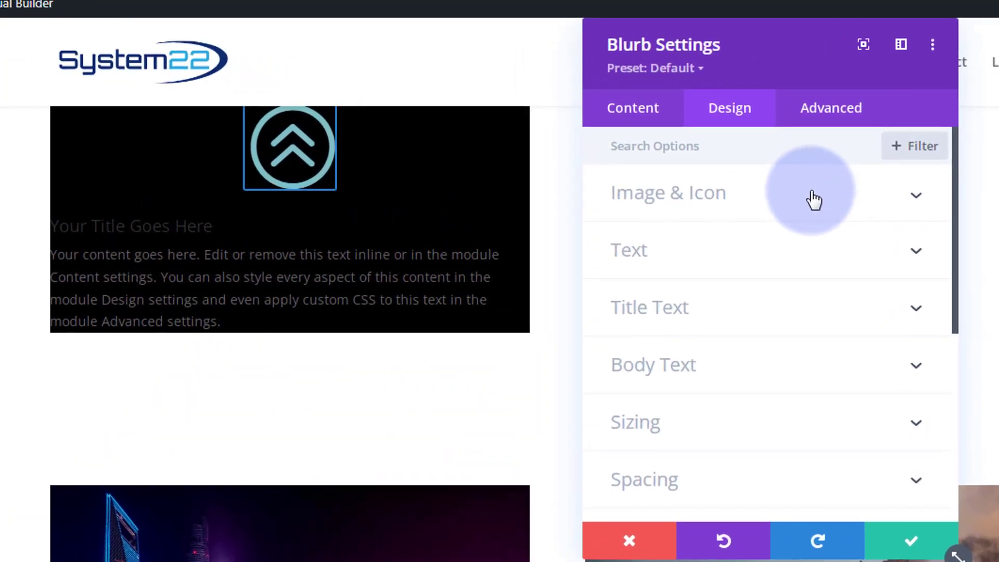
left_click(813, 199)
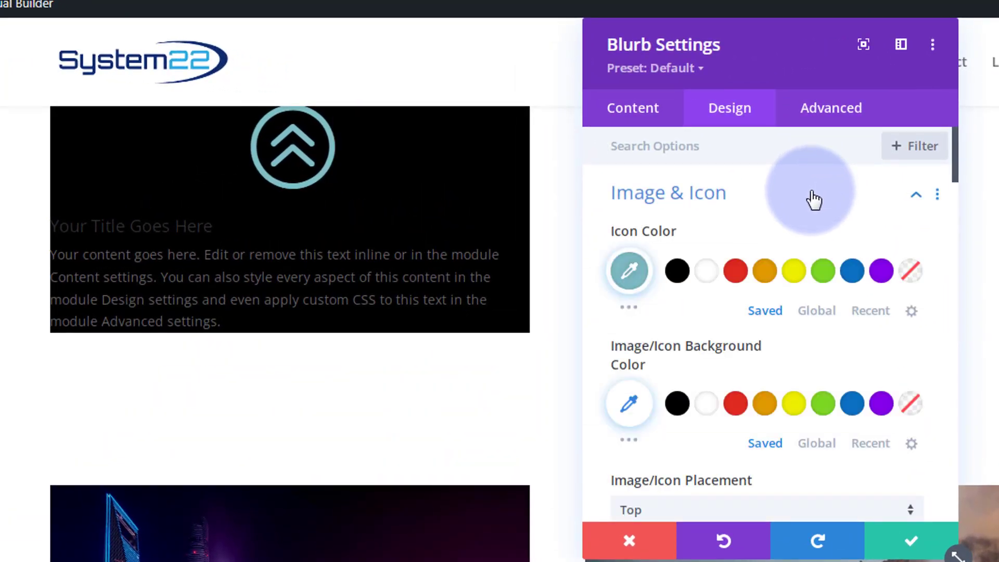
left_click(707, 281)
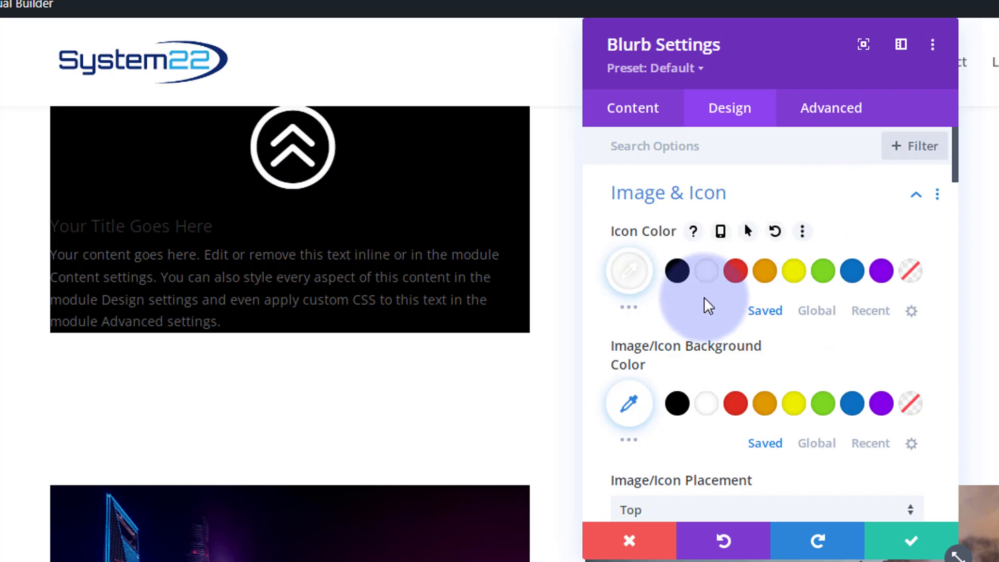
Set the blurb's image/icon width to 50px
scroll(705, 301, "down", 3)
double_click(858, 394)
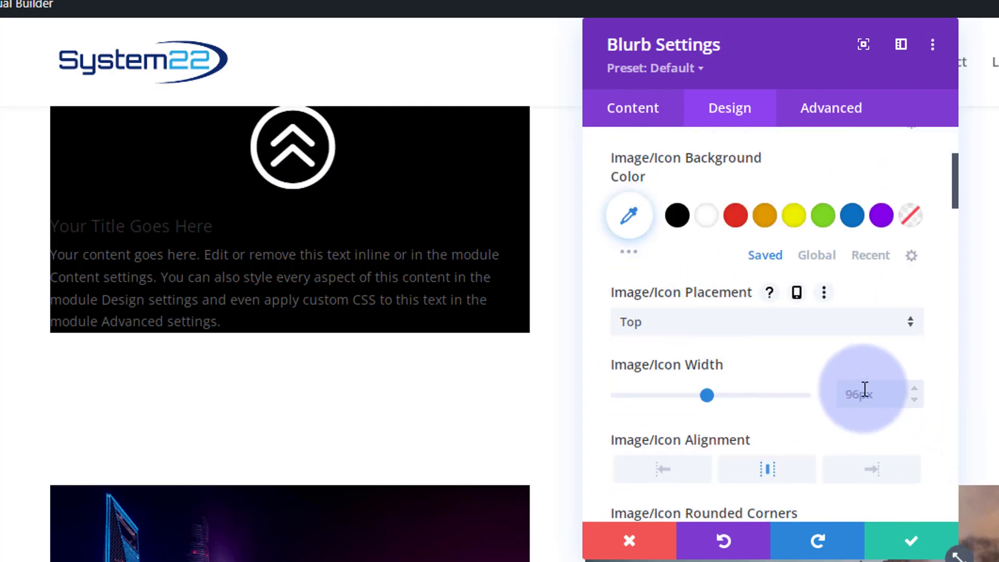
type("50px")
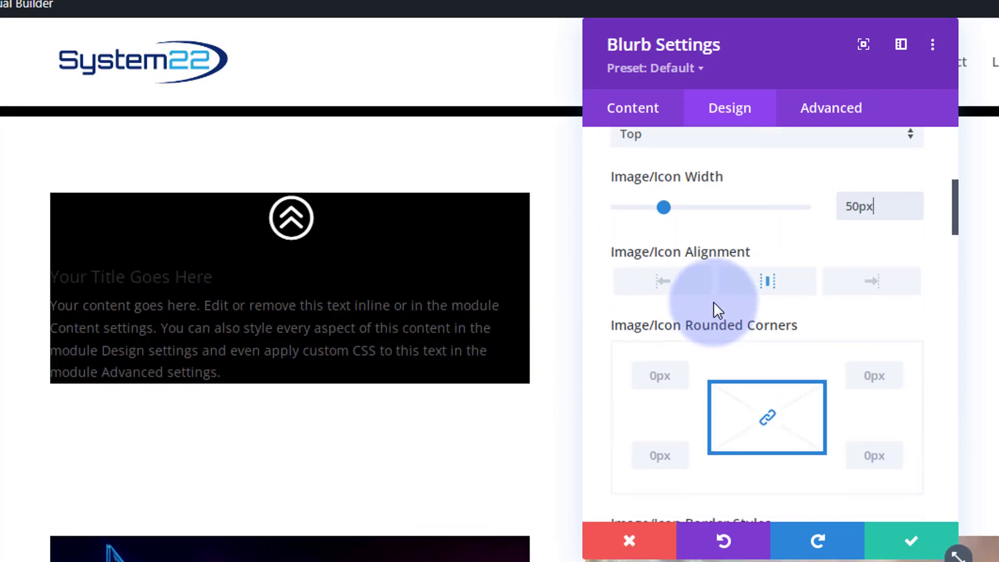
Set the blurb's text colour to Light and centre its text alignment
scroll(607, 347, "down", 2)
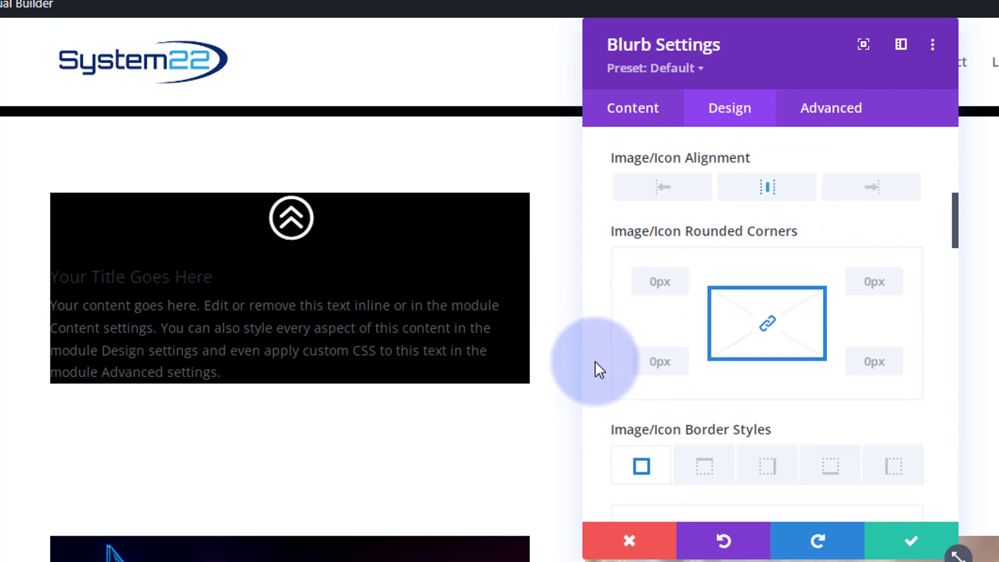
scroll(595, 361, "down", 8)
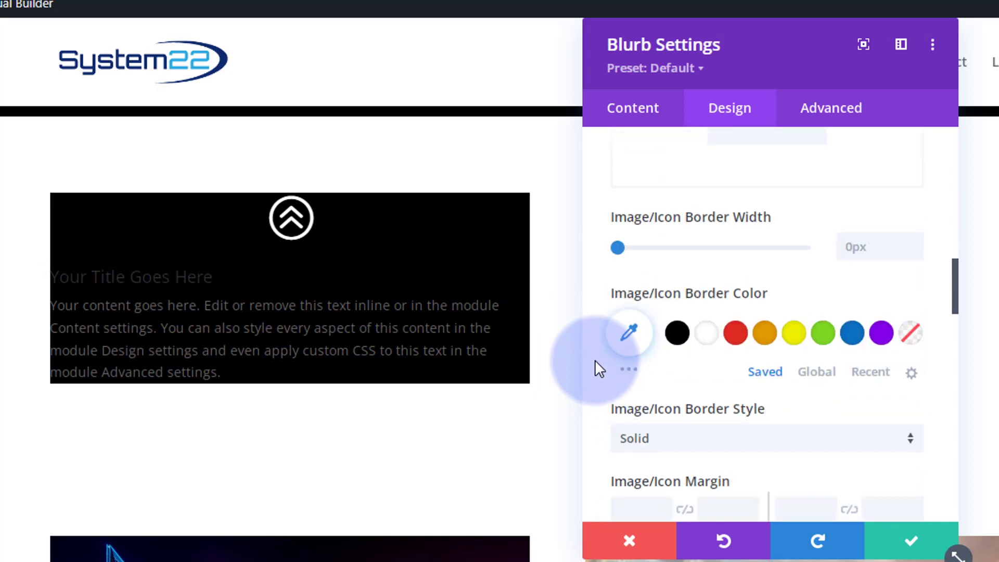
scroll(595, 360, "down", 10)
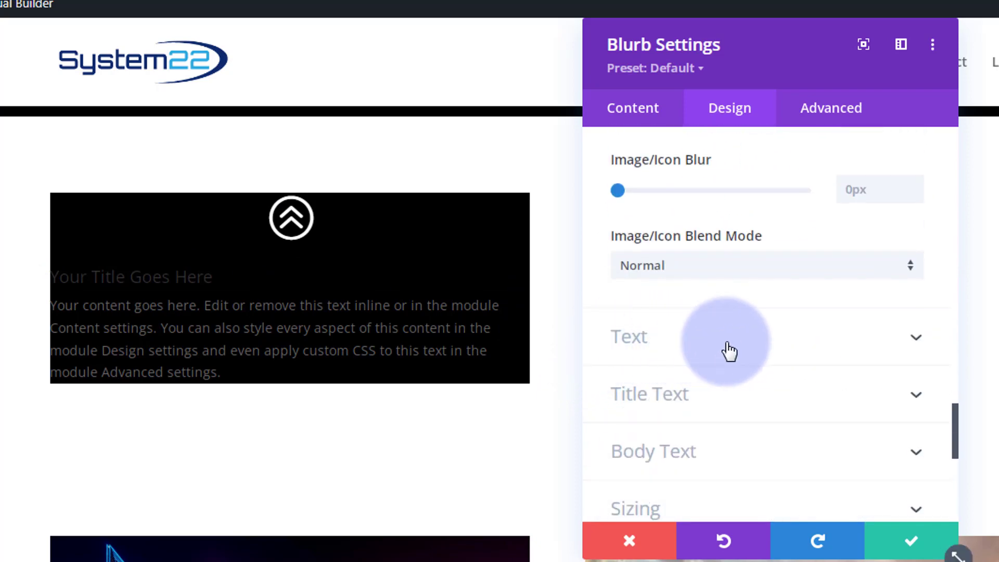
left_click(729, 352)
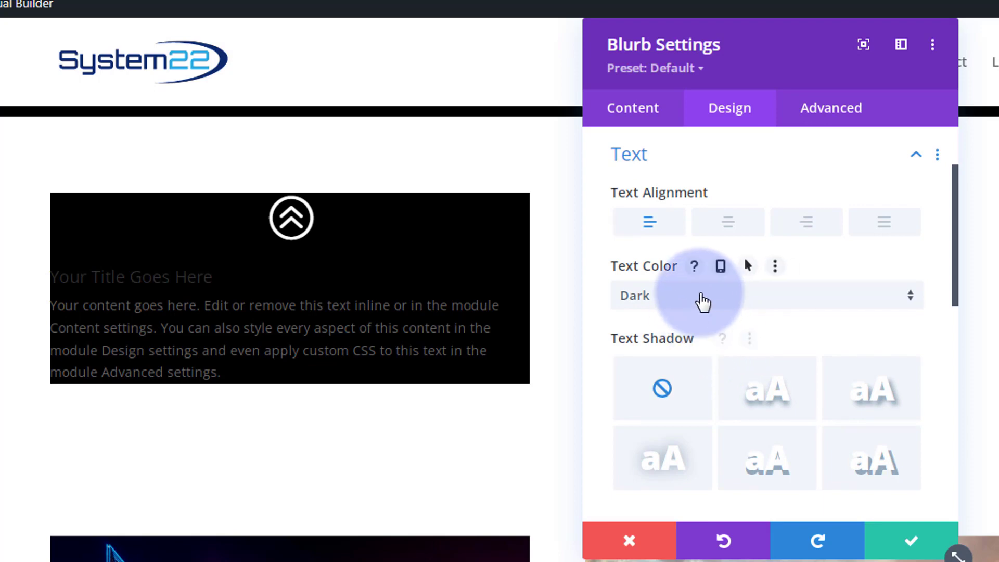
left_click(700, 301)
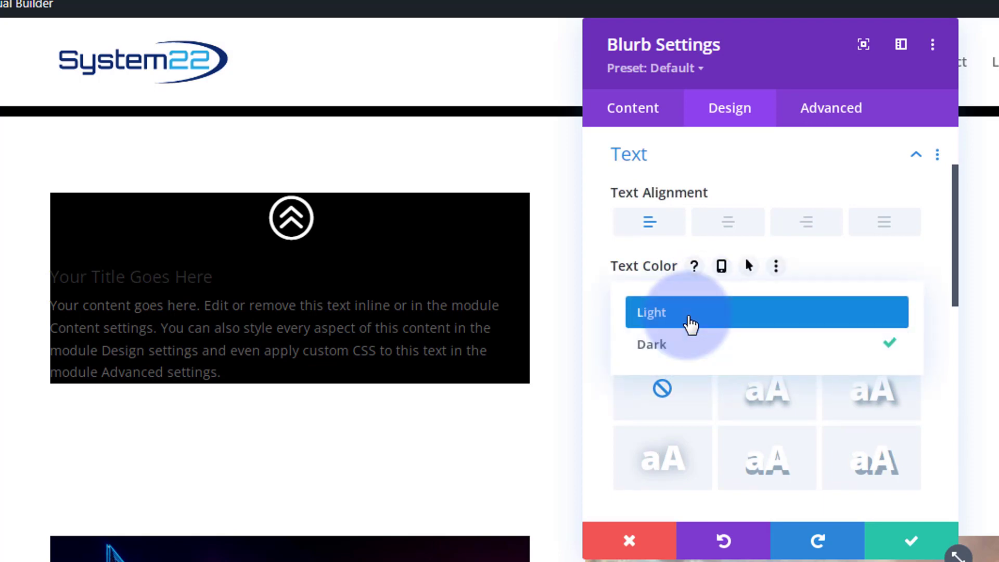
left_click(691, 324)
left_click(729, 226)
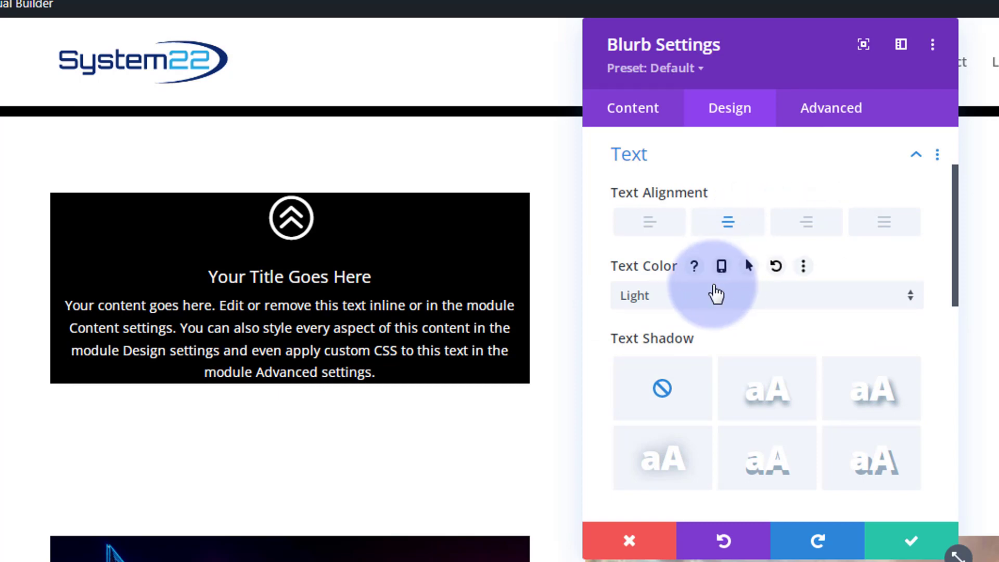
Give the blurb 10px top padding, 25px bottom padding, and linked left and right padding of 25px
scroll(592, 333, "down", 5)
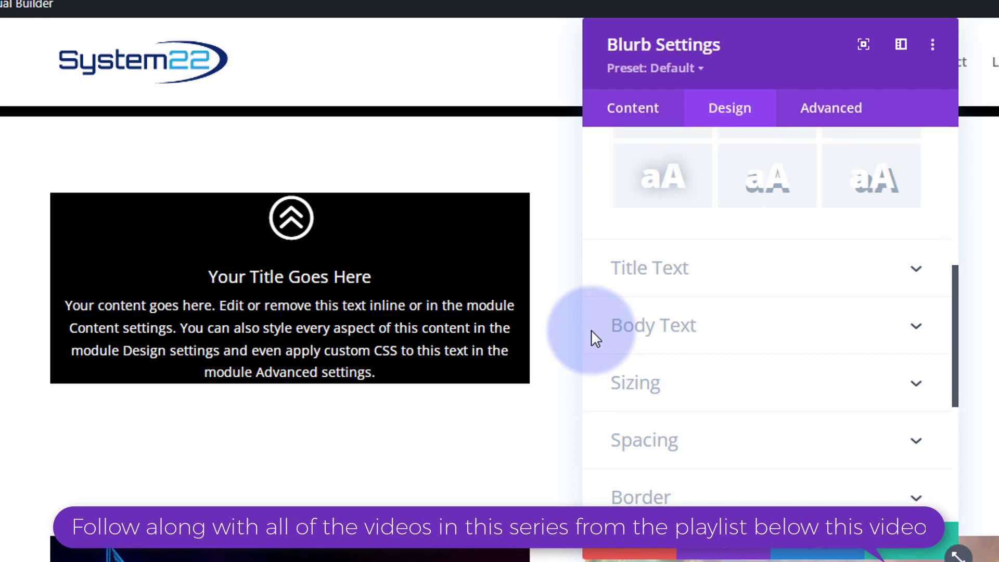
left_click(739, 460)
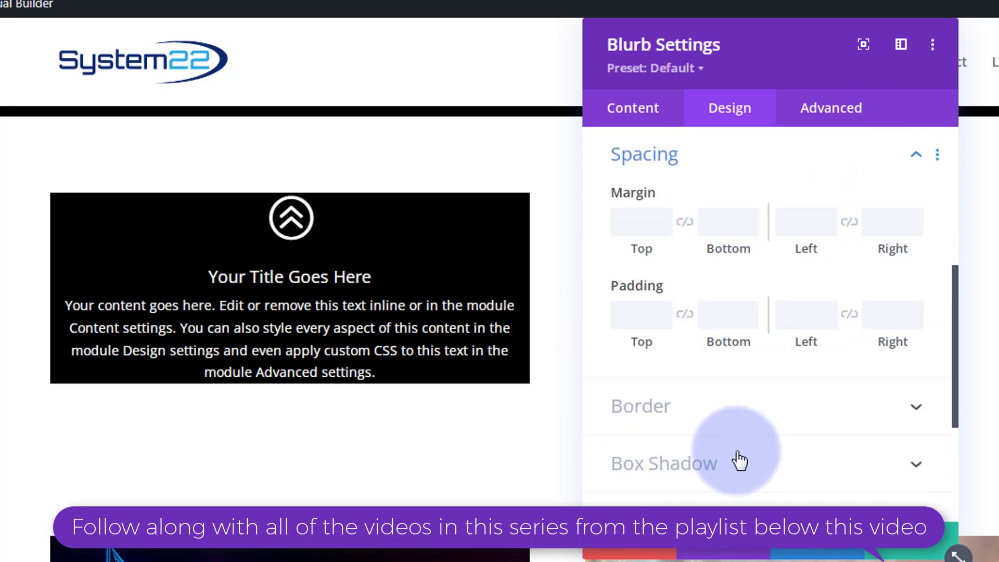
left_click(635, 316)
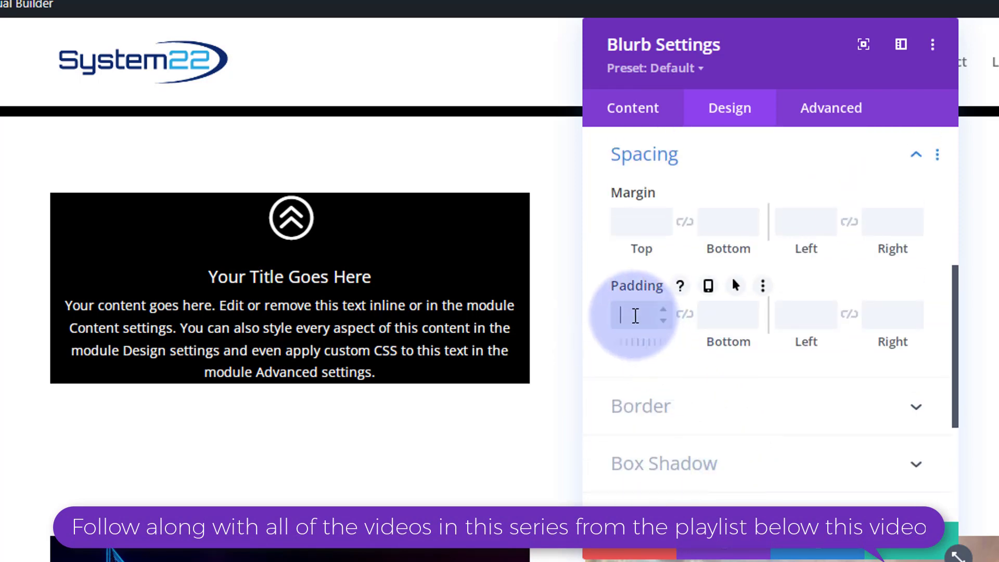
type("10px")
left_click(710, 312)
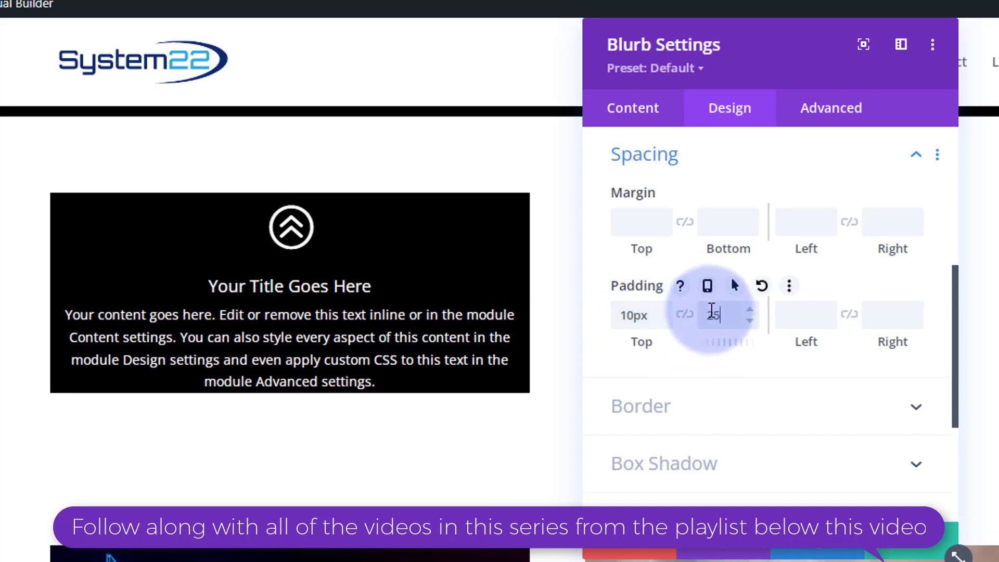
left_click(802, 312)
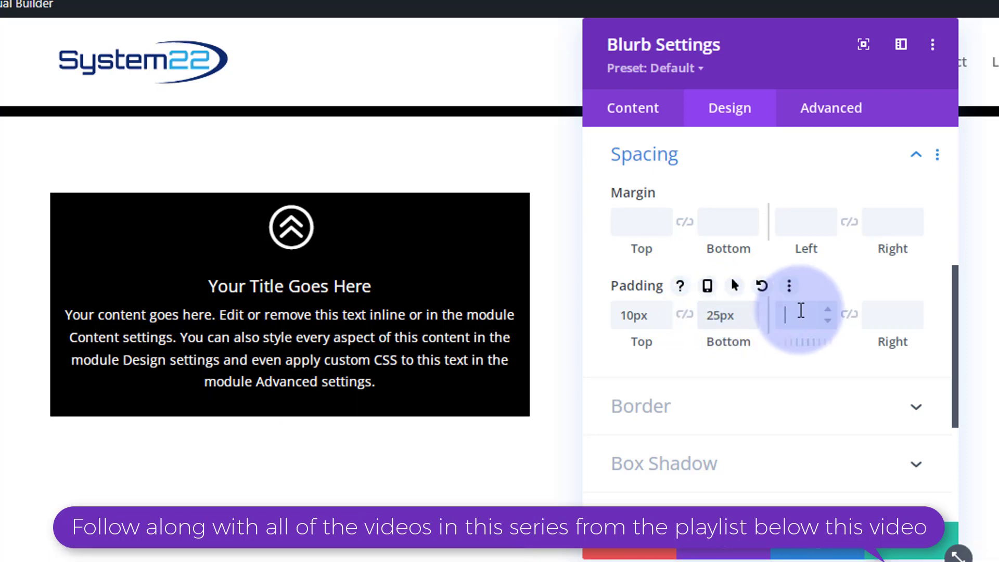
type("25")
left_click(851, 315)
left_click(896, 318)
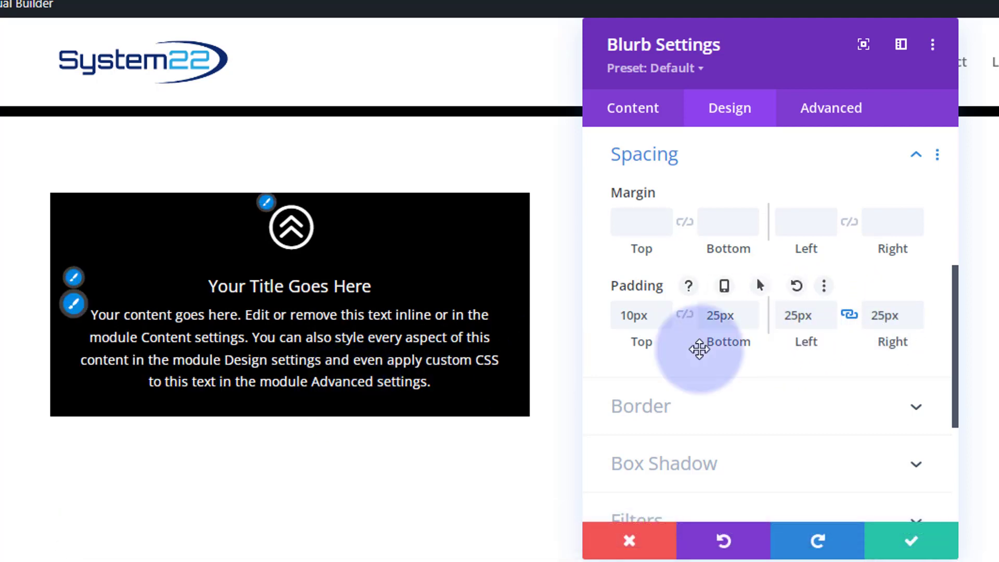
left_click(882, 315)
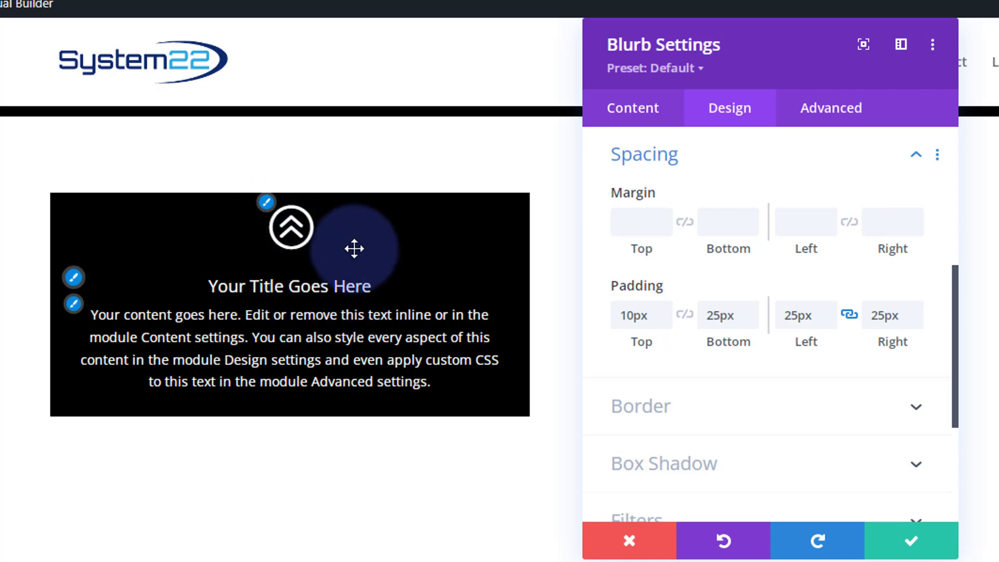
Set the blurb's image/icon width to 30px and save the blurb settings
scroll(739, 287, "up", 6)
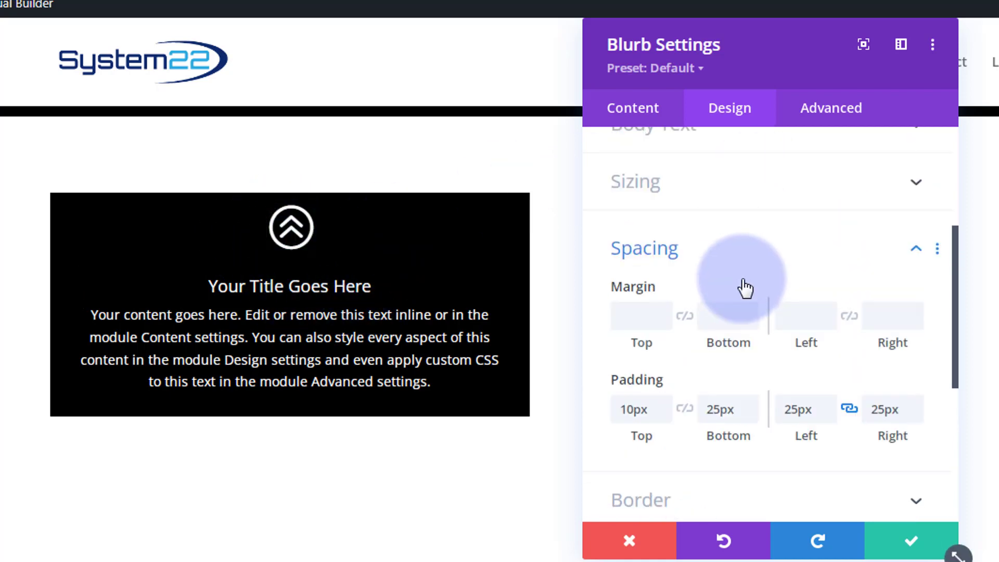
left_click(779, 200)
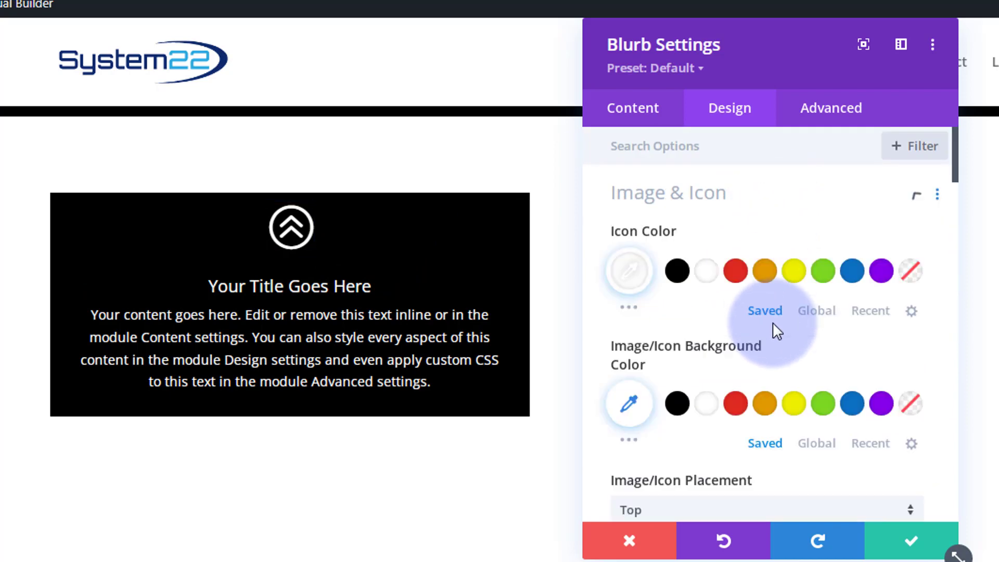
scroll(794, 427, "down", 2)
scroll(797, 416, "down", 2)
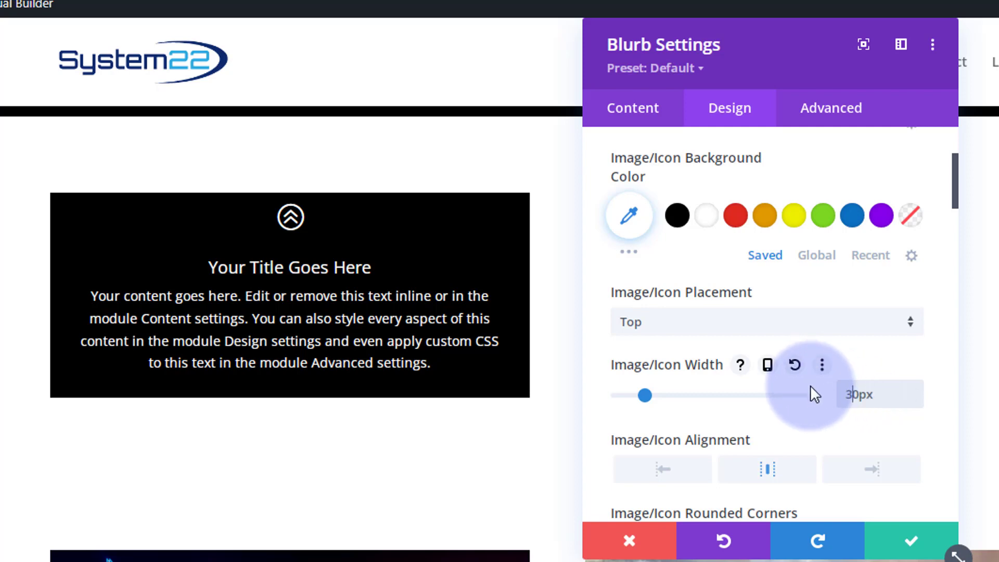
left_click(915, 543)
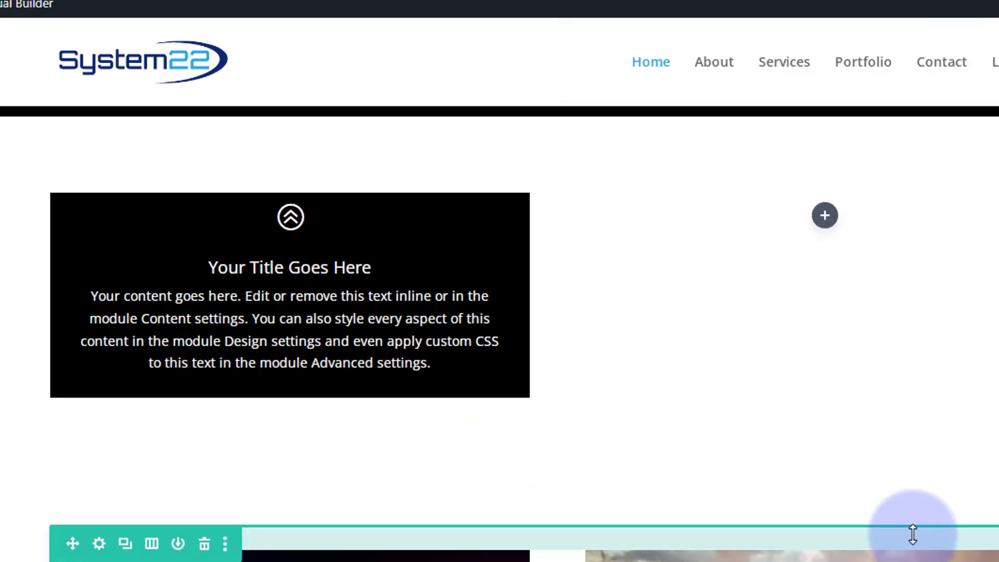
Add the turquoise mountain lake photo with orange peaks from the media library as the background image of the row's first column
left_click(157, 261)
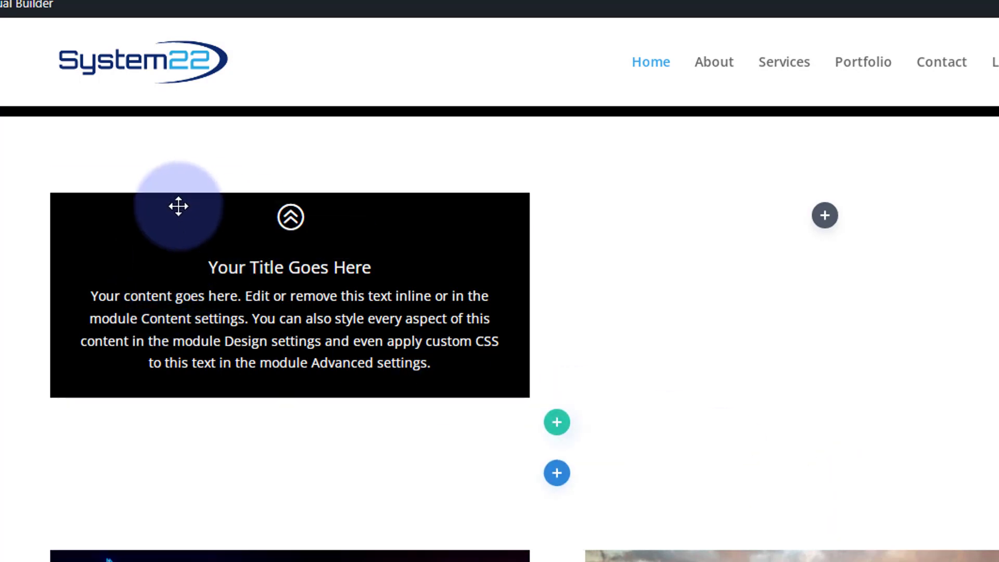
left_click(100, 189)
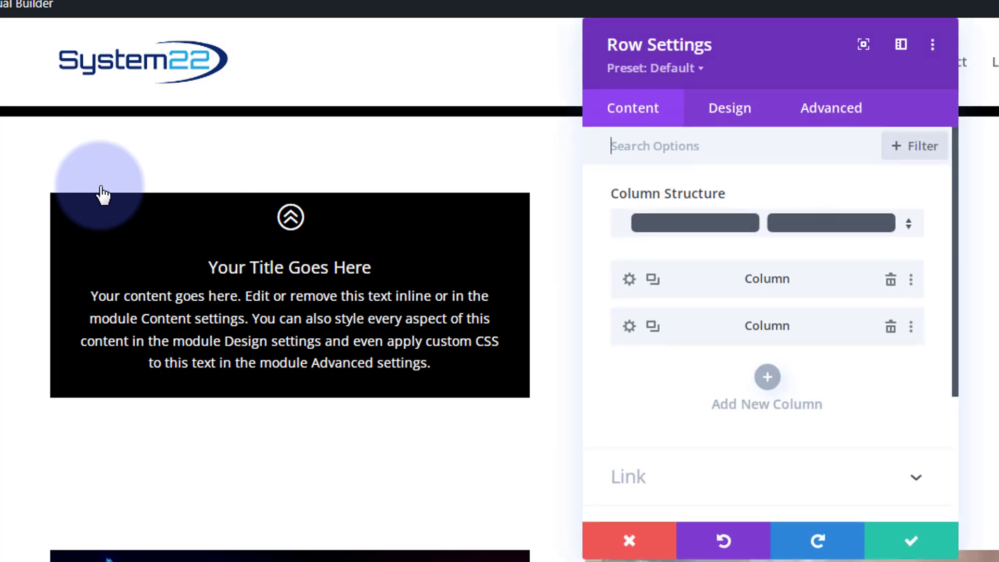
left_click(629, 281)
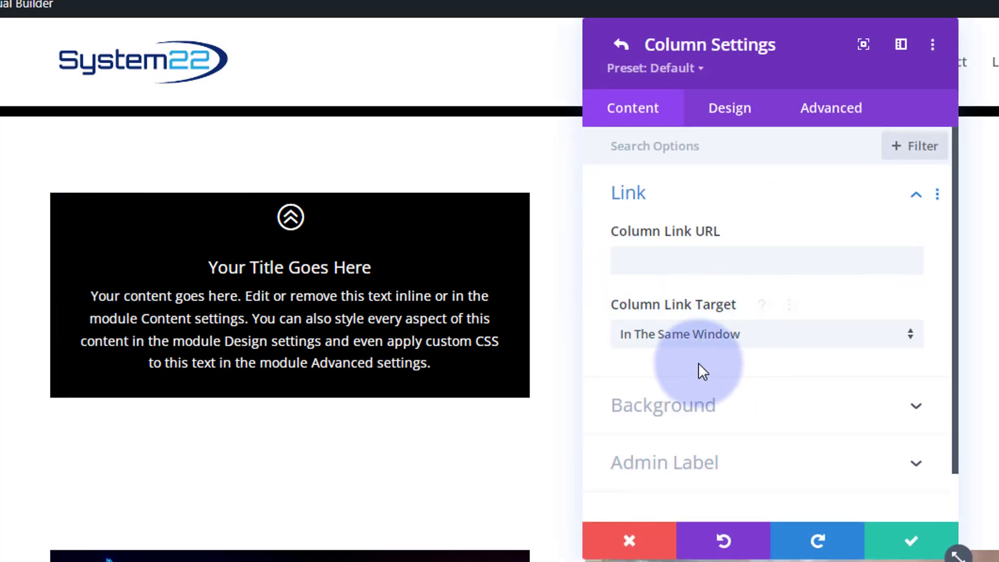
left_click(644, 411)
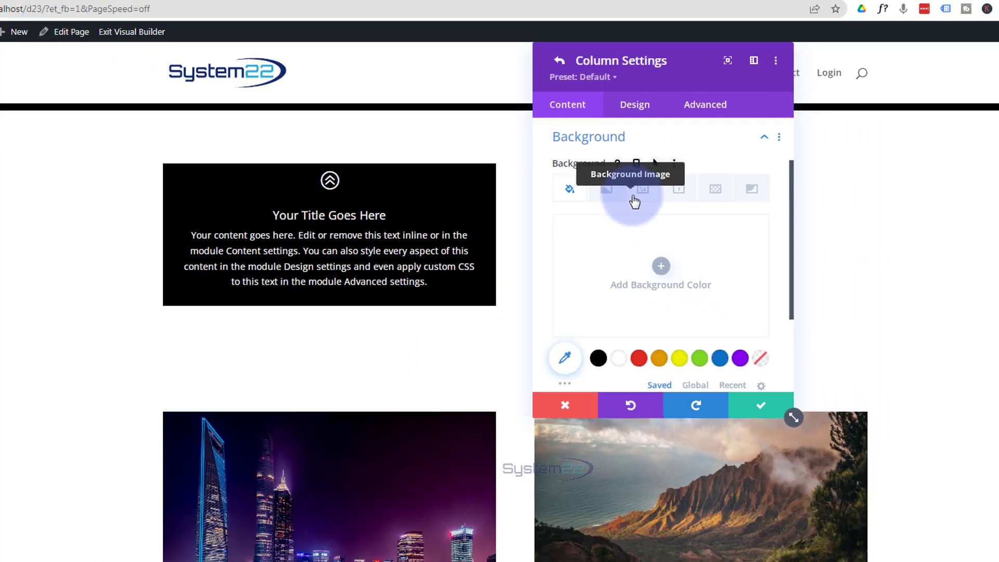
left_click(741, 229)
left_click(611, 232)
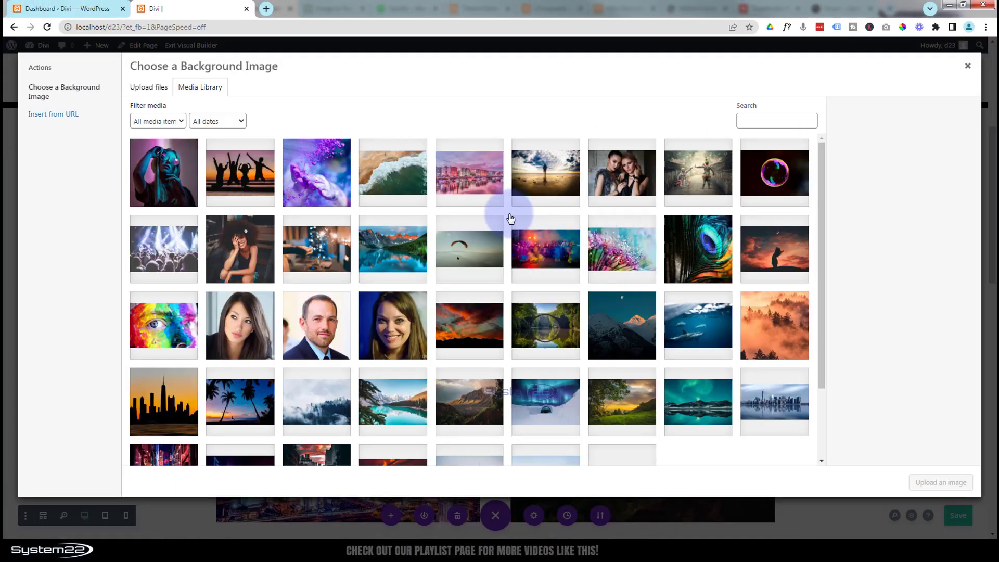
left_click(391, 231)
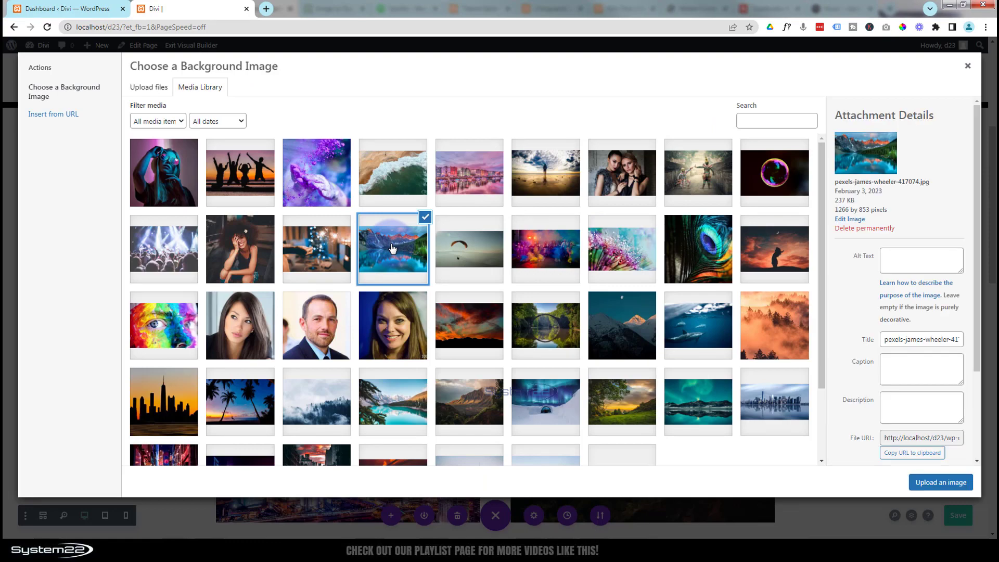
left_click(947, 482)
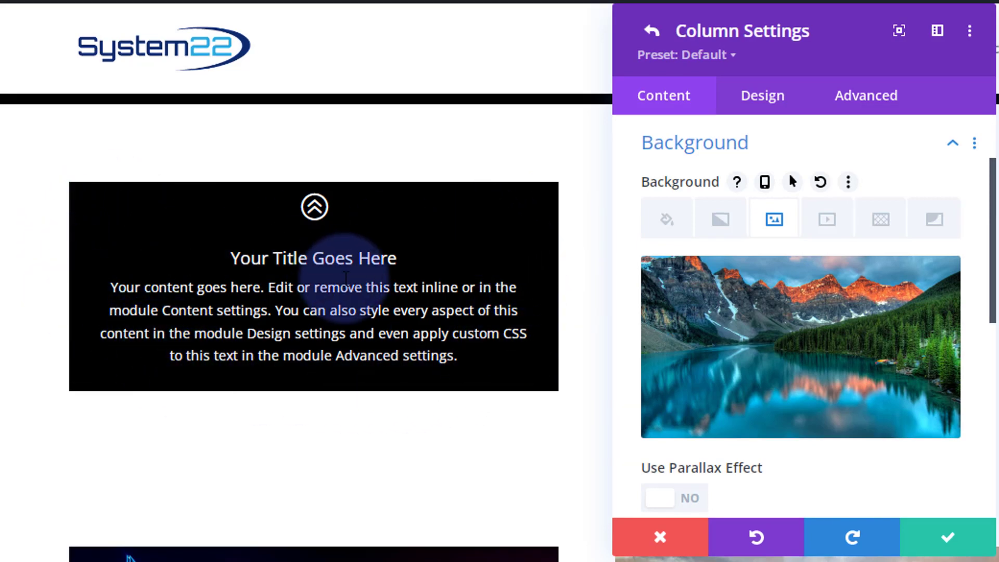
Add the custom CSS height:300px; to the main element of the row's first column
mouse_move(650, 271)
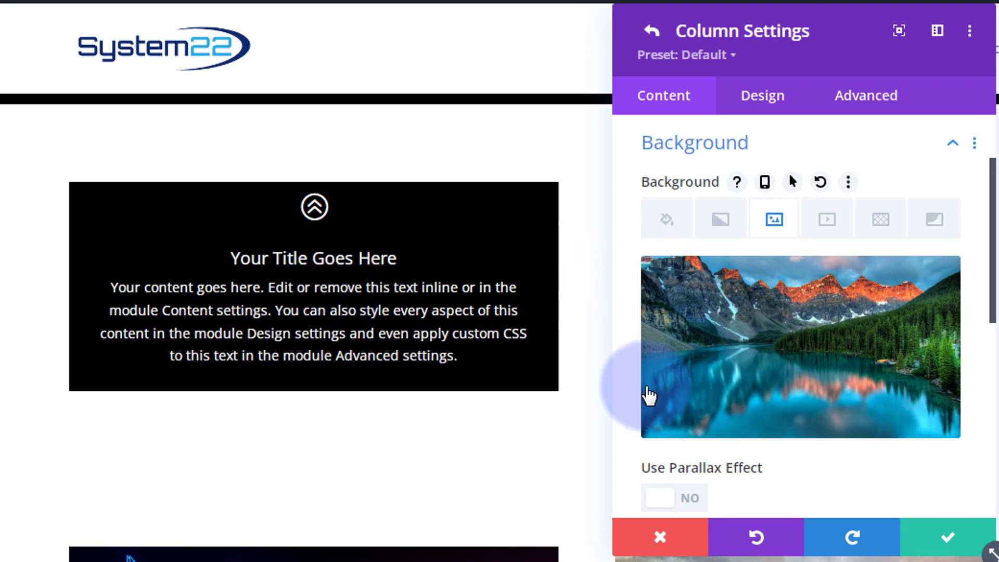
mouse_move(643, 373)
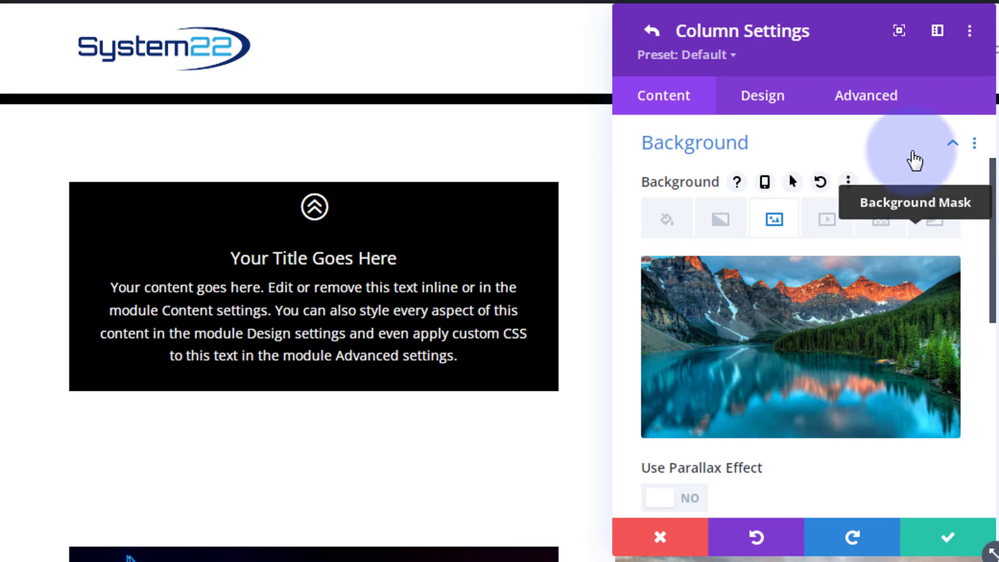
left_click(874, 97)
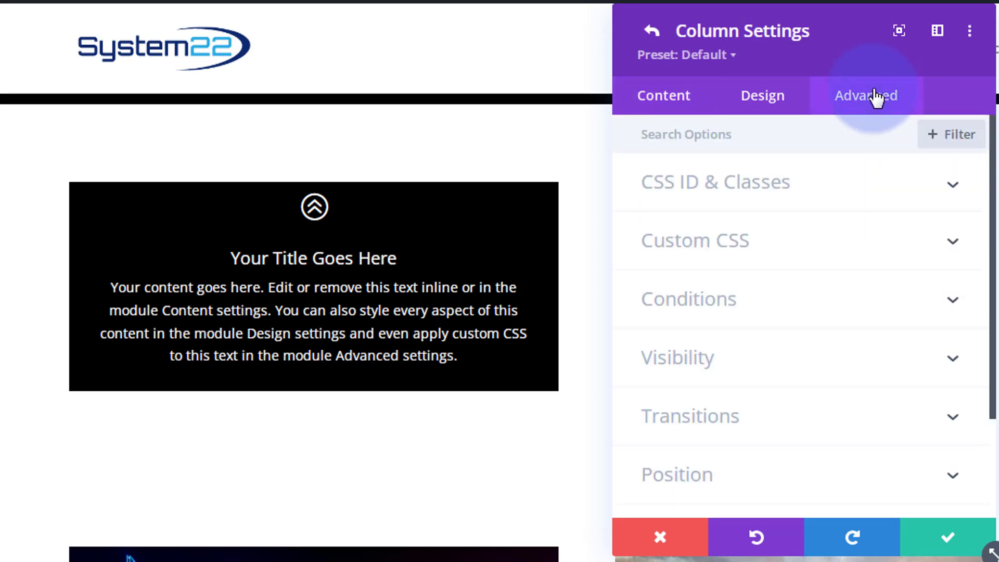
left_click(856, 255)
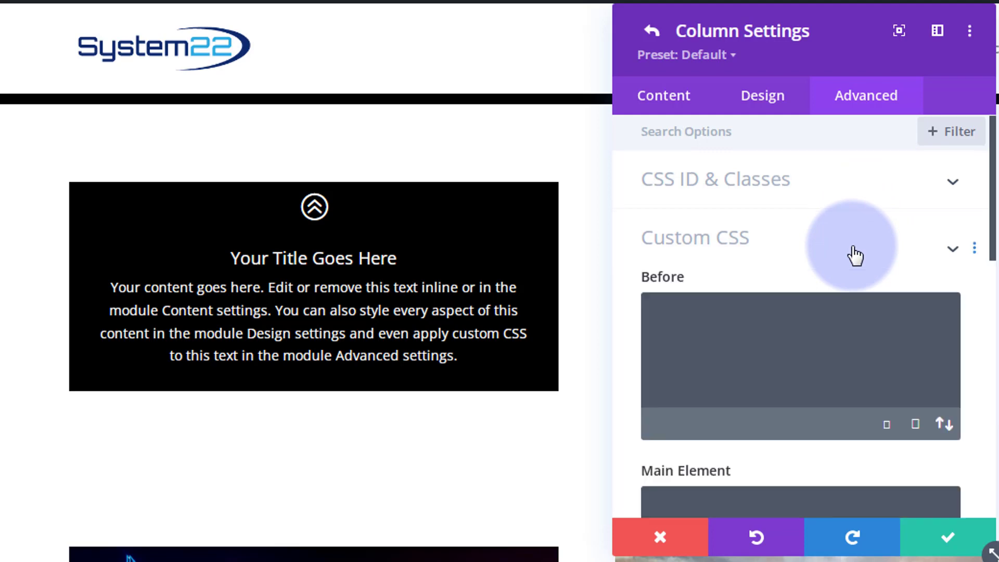
scroll(855, 243, "down", 2)
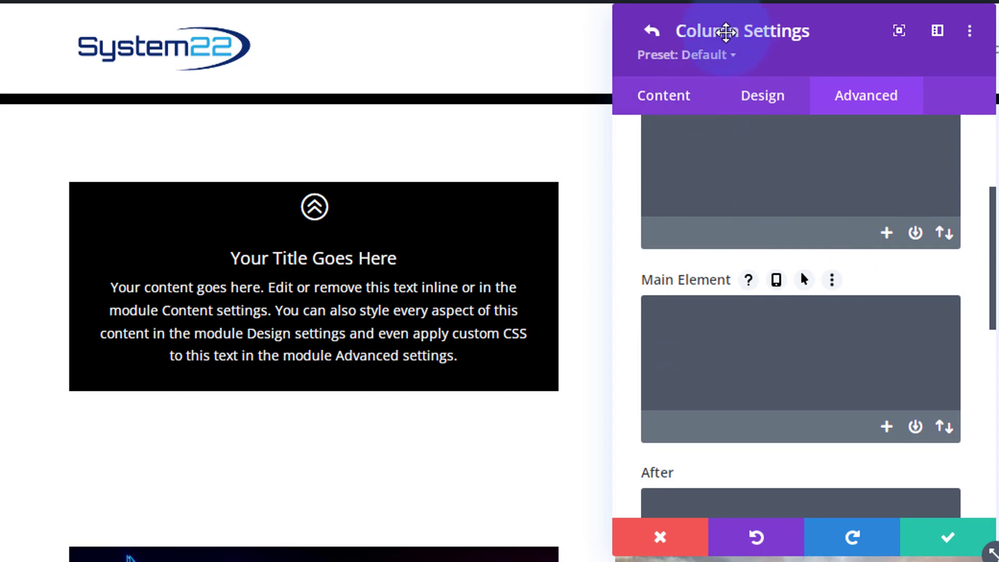
left_click(658, 312)
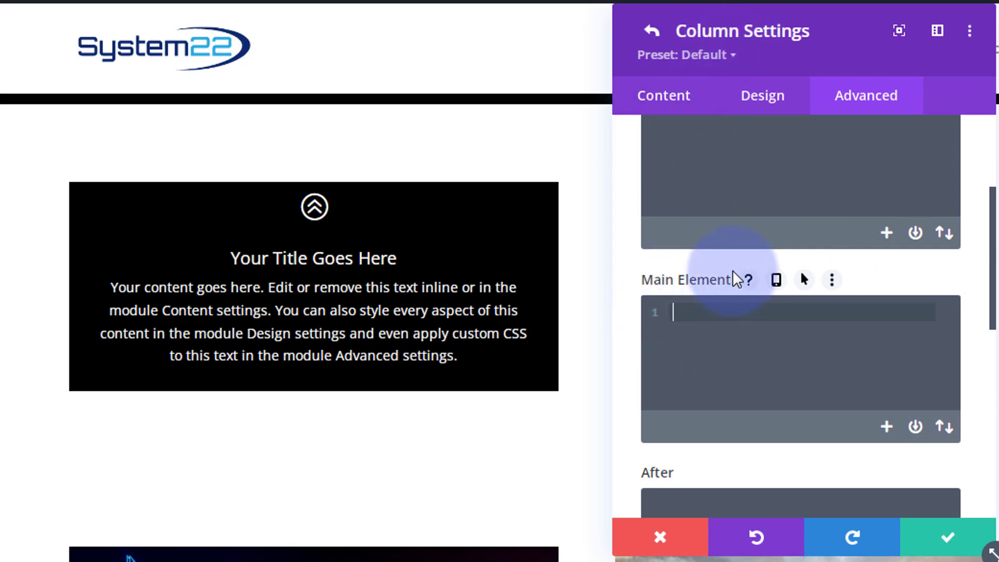
type("hei")
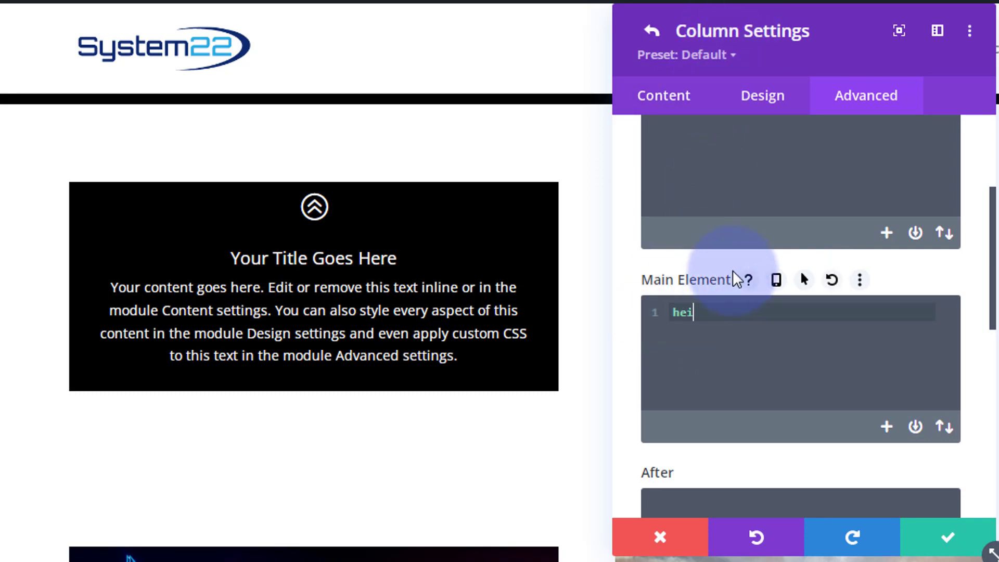
type("ght:300px")
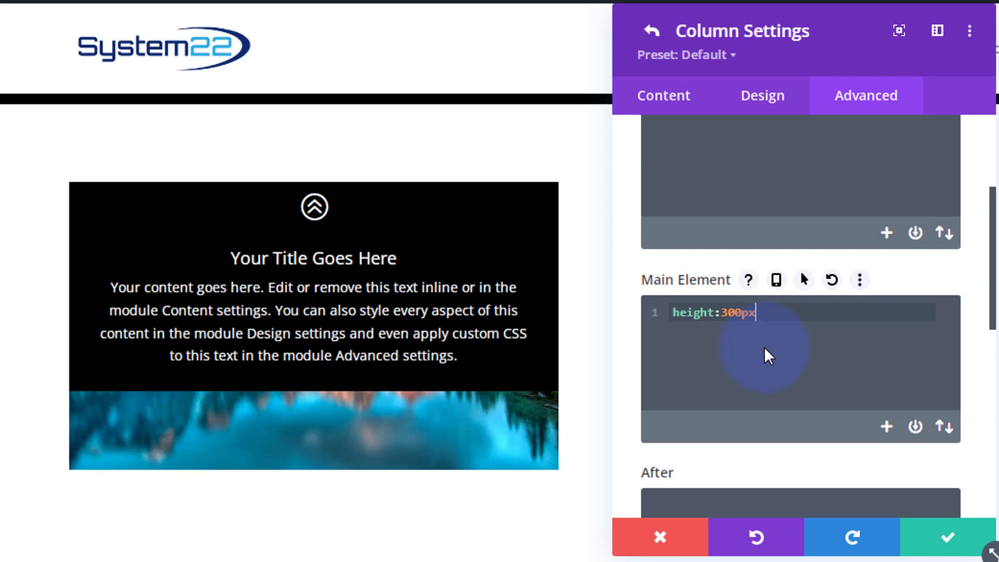
type(";")
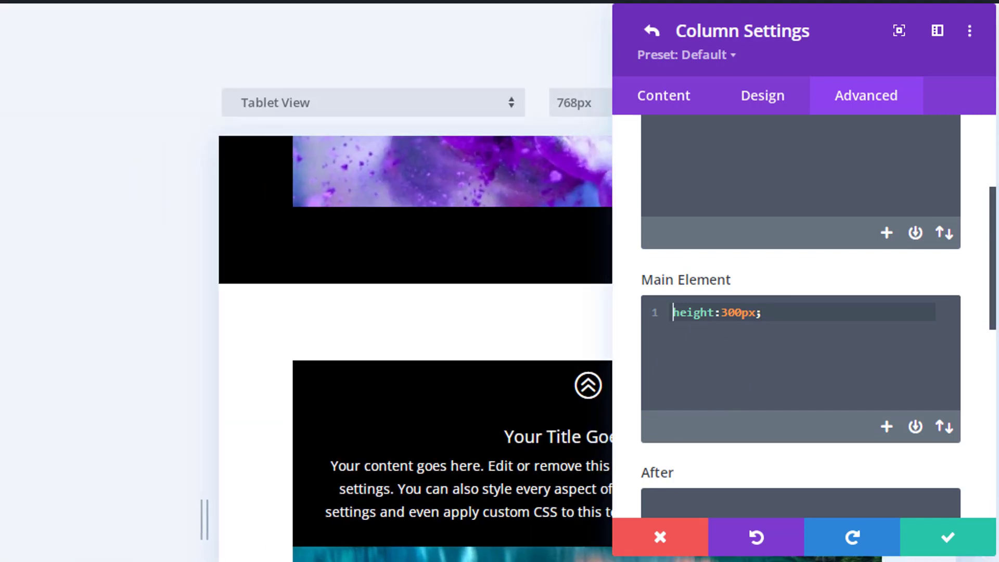
Enable responsive values for the column's main element CSS and enter height:350px; for tablet
left_click(691, 361)
left_click(861, 58)
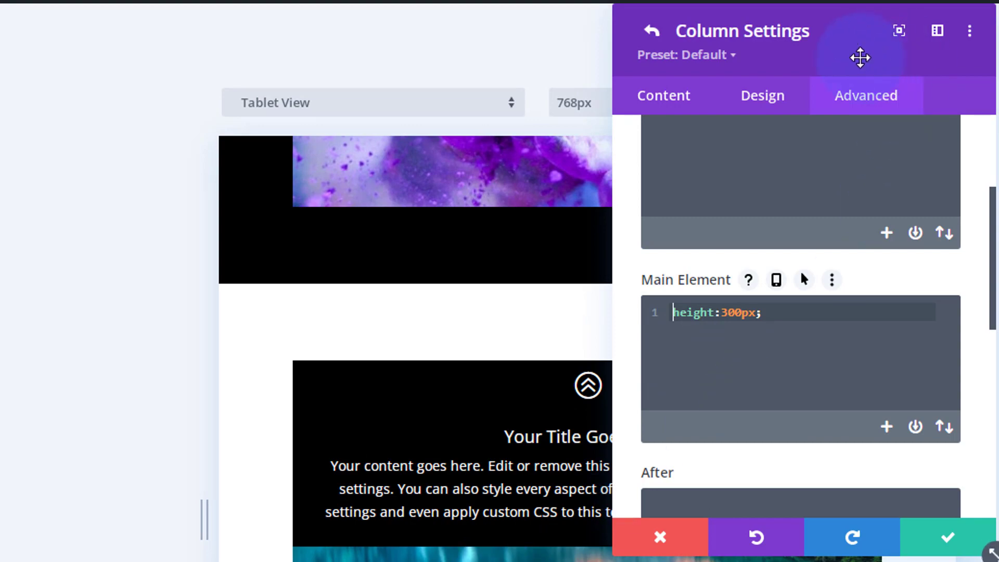
left_click_drag(860, 58, 998, 174)
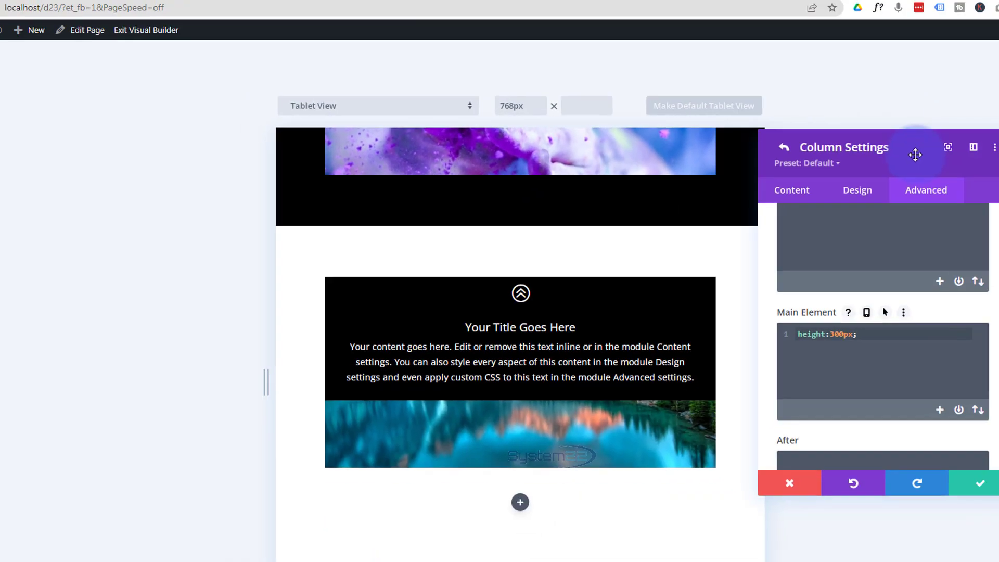
left_click_drag(915, 155, 911, 140)
left_click(914, 369)
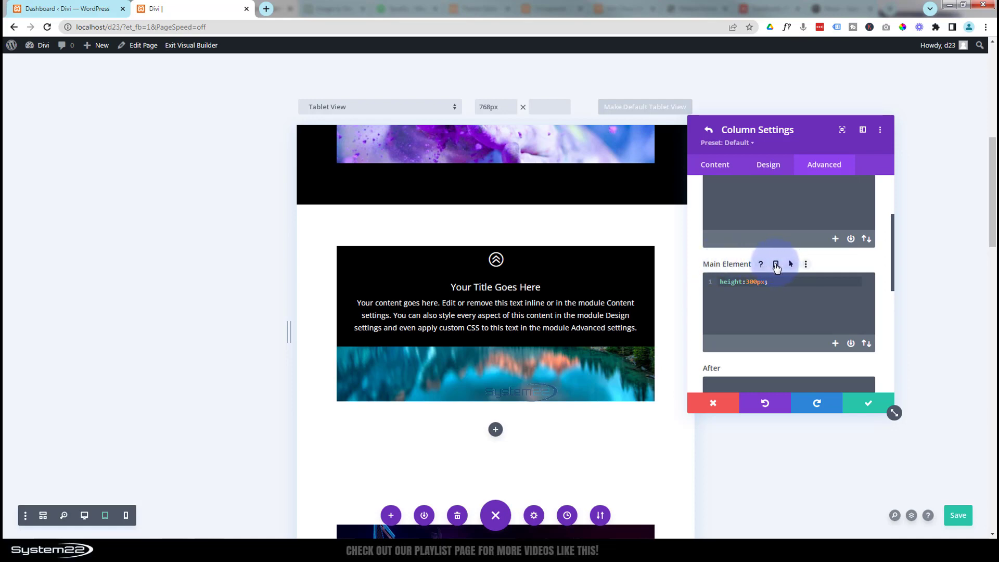
left_click(777, 266)
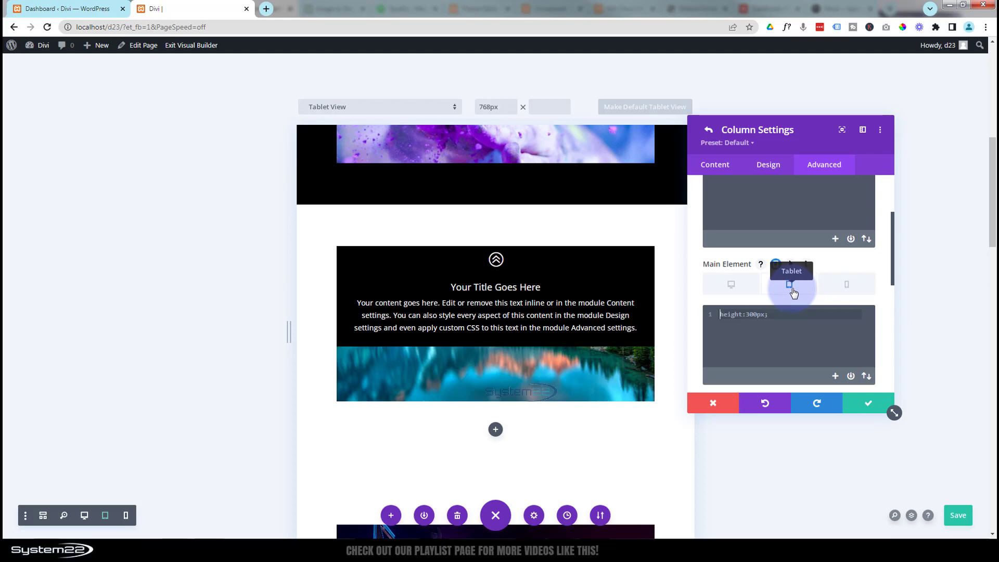
left_click(800, 344)
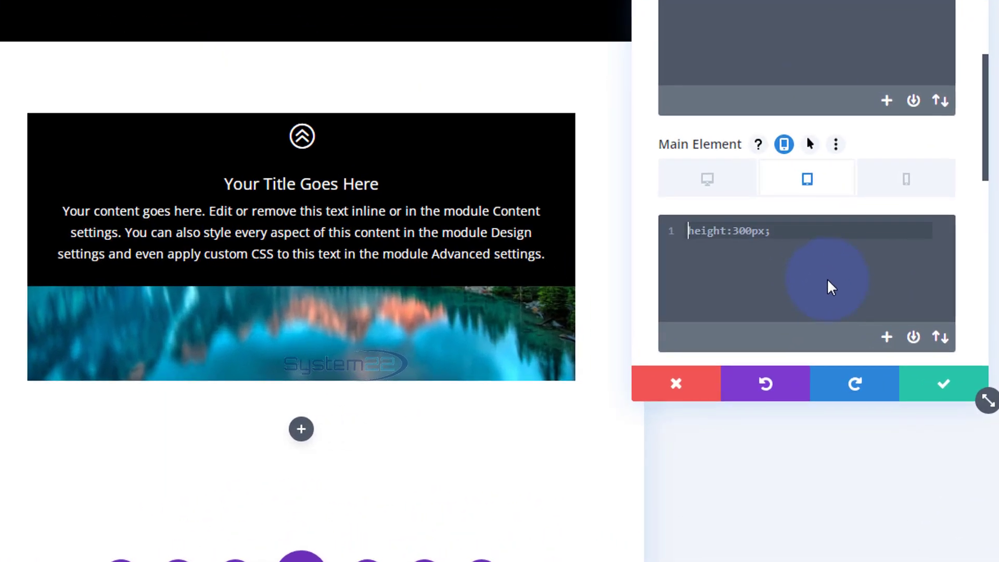
type("height")
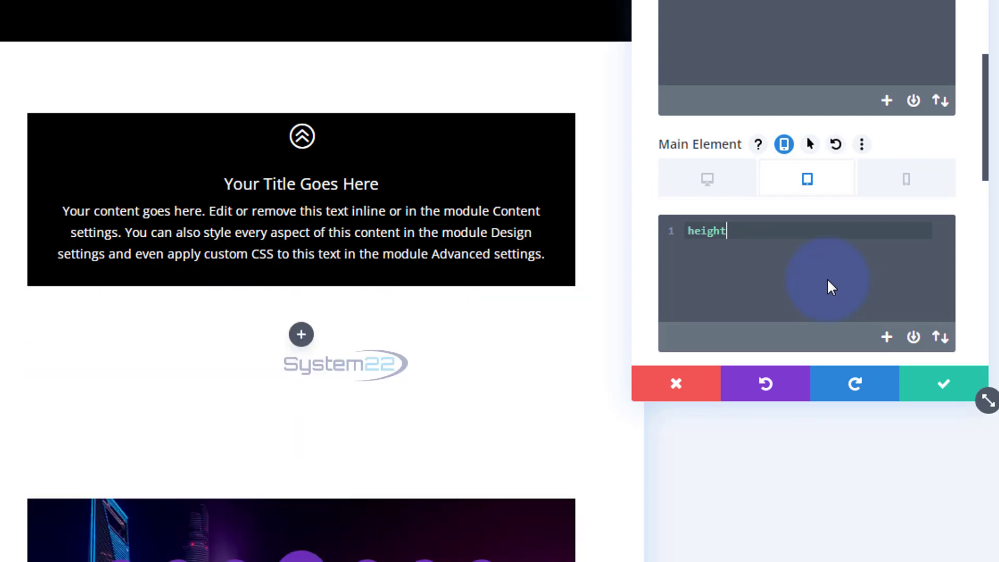
type(":350px")
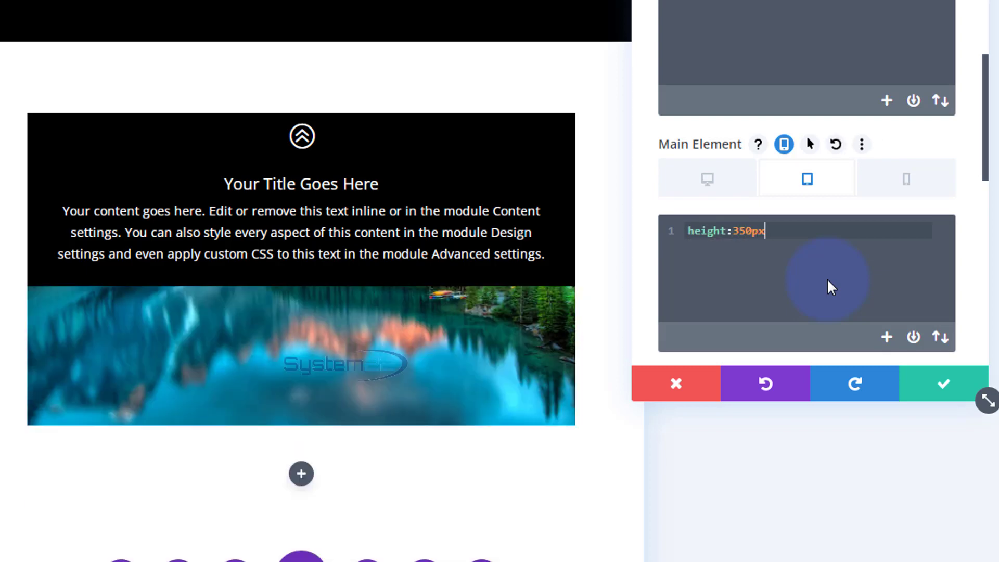
type(";")
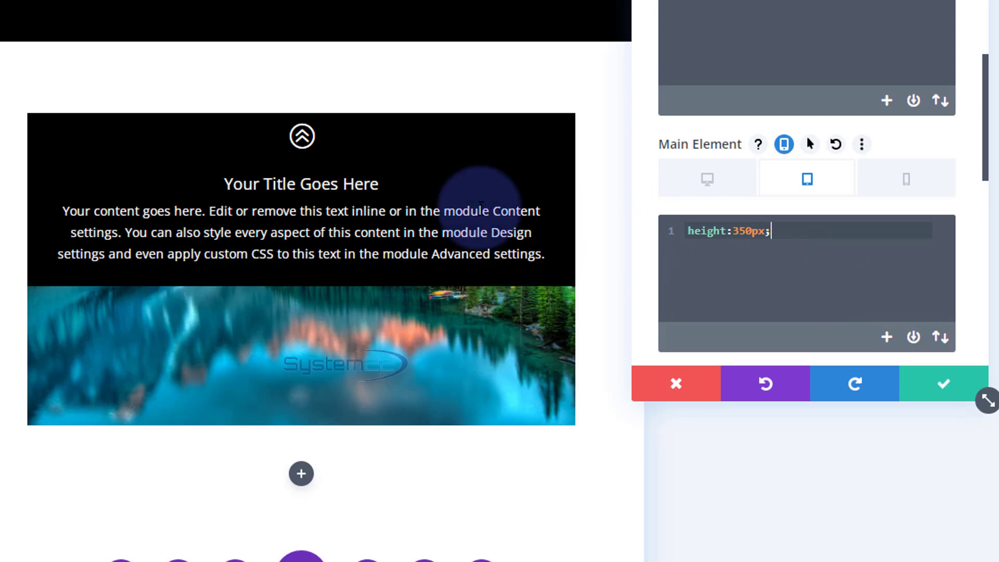
Enter height:300px; as the column's main element CSS for phone and return to the desktop view
left_click(894, 185)
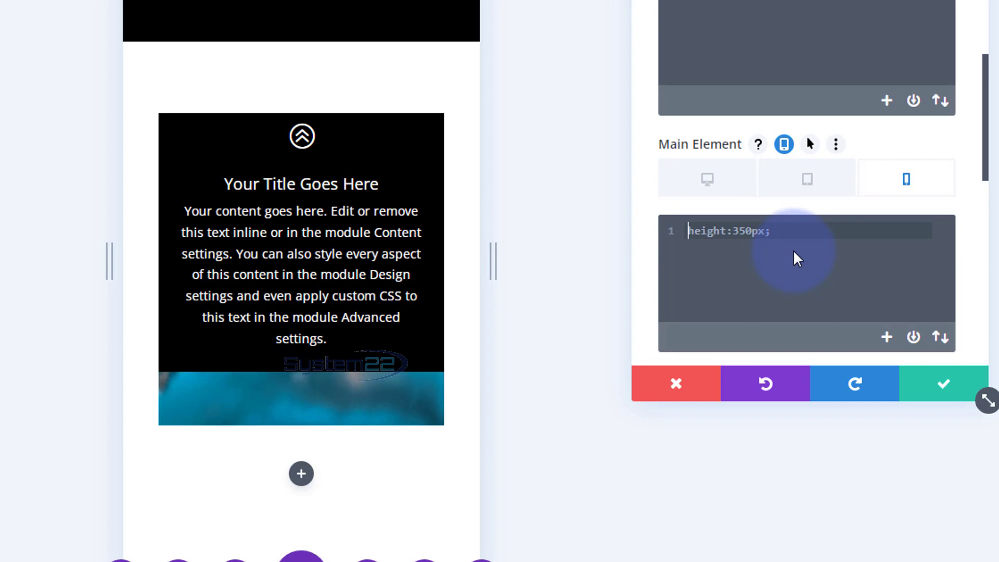
type("height:")
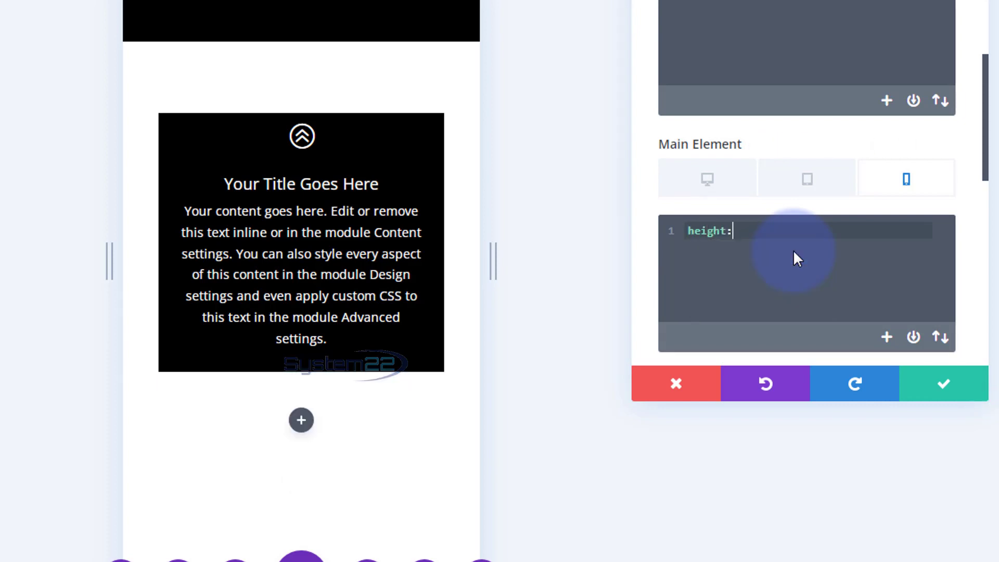
type("300px;")
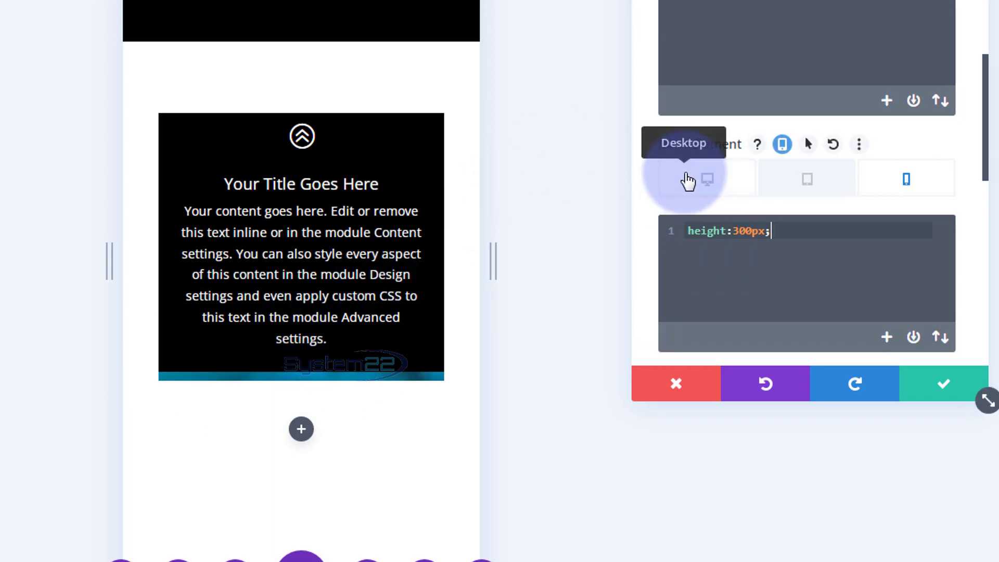
left_click(688, 181)
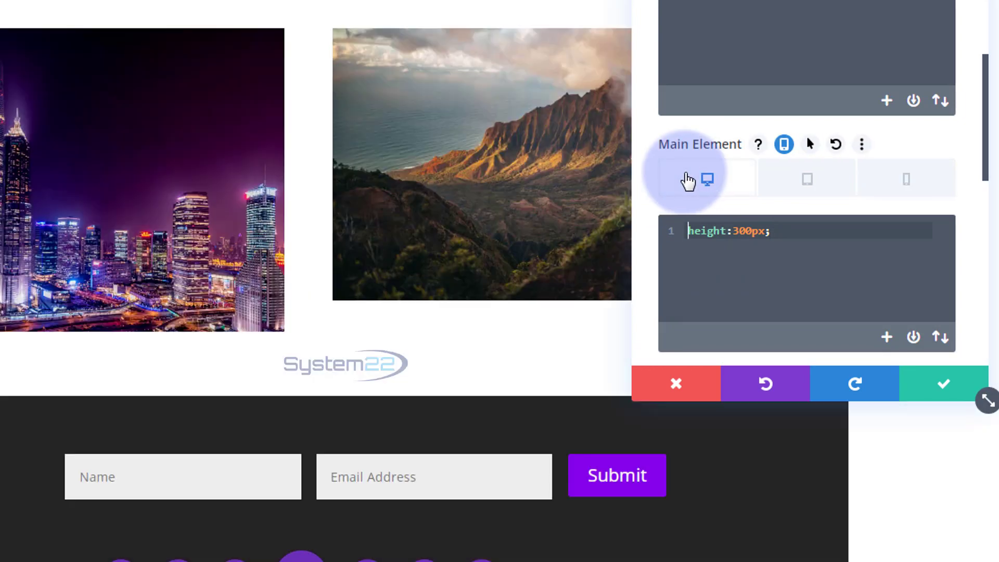
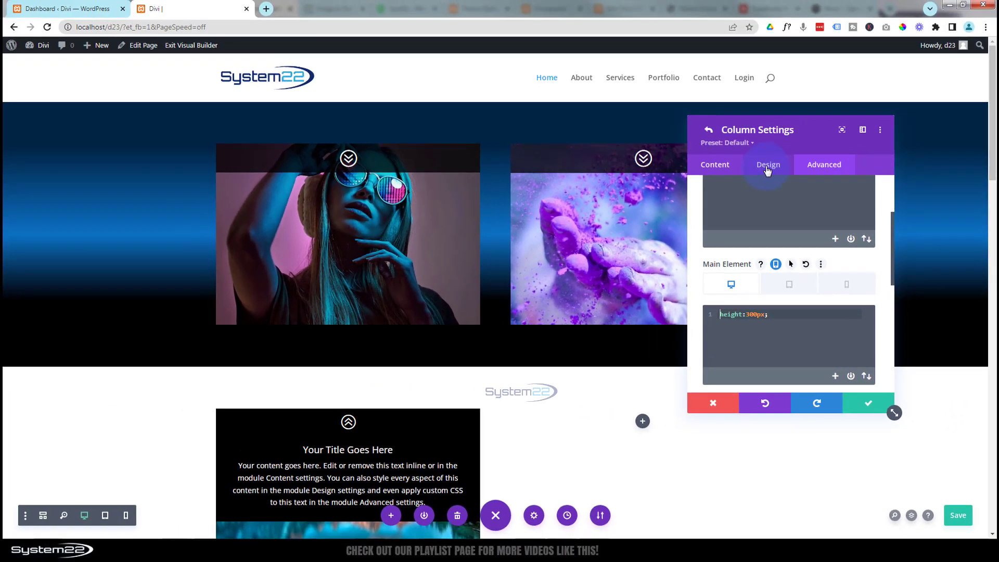
Save the page, and save and close the column and row settings
left_click(767, 168)
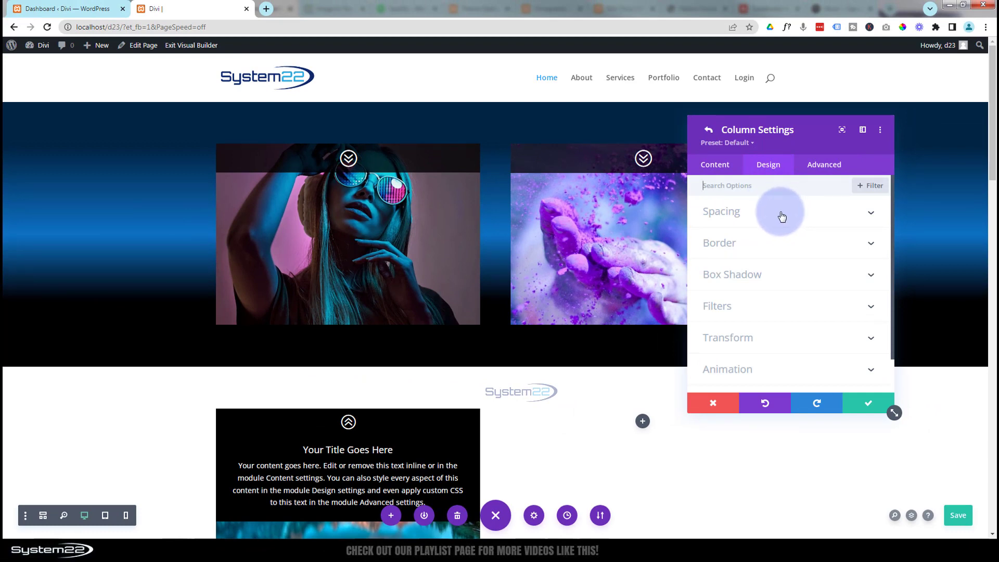
key("ctrl+s")
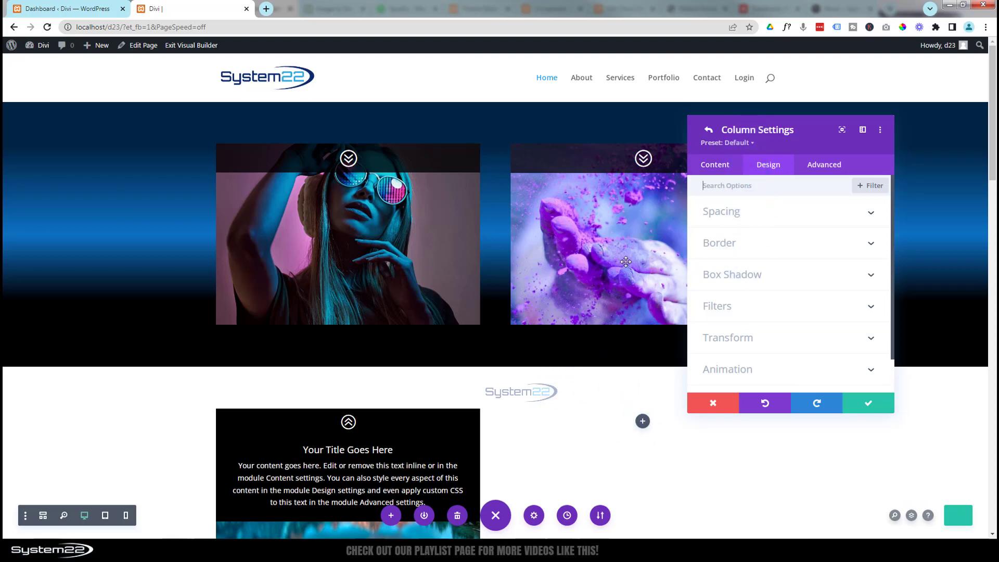
scroll(626, 261, "down", 4)
scroll(626, 261, "down", 1)
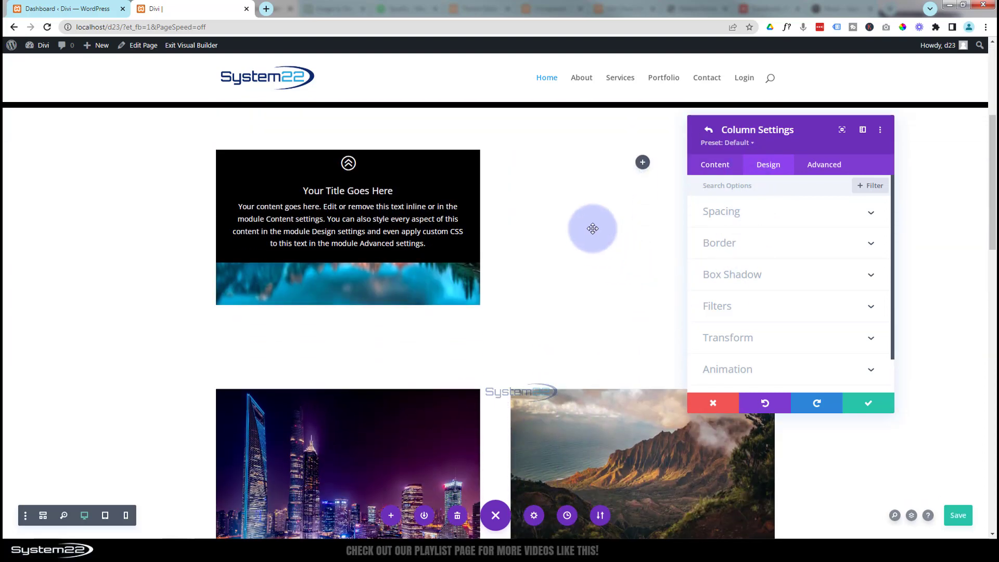
left_click_drag(800, 143, 620, 150)
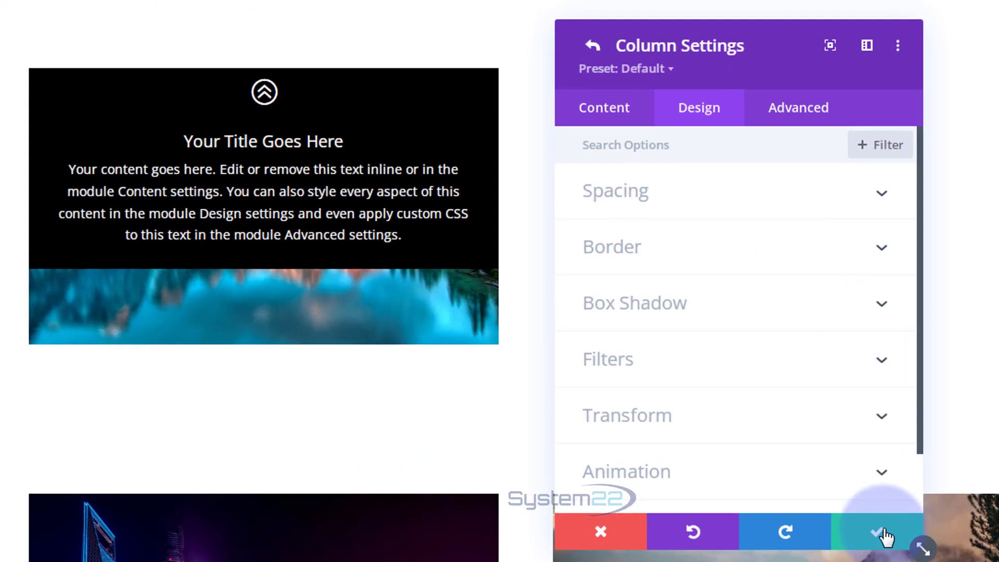
left_click(882, 535)
left_click(877, 537)
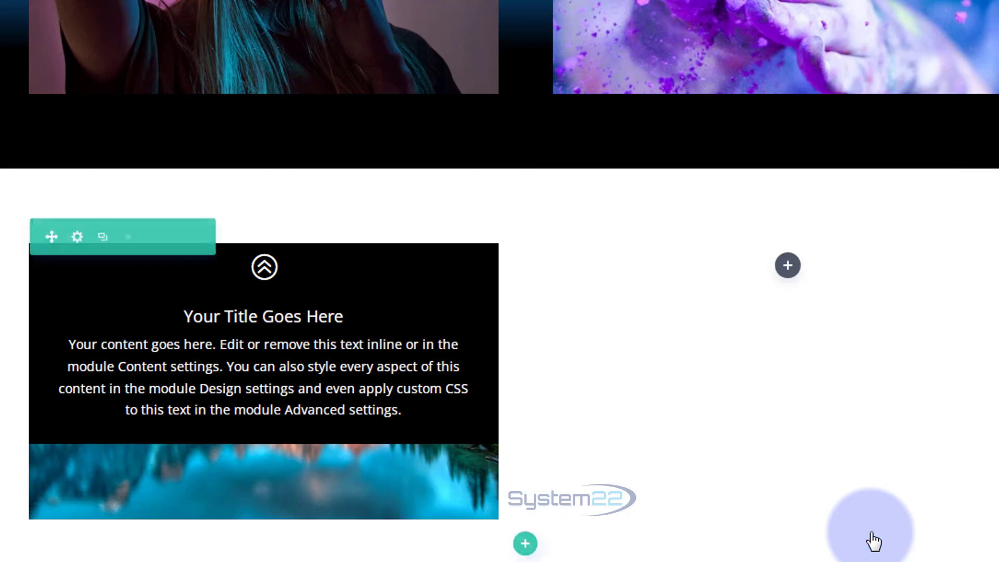
Set the height of the black icon blurb to 350px in its sizing options
mouse_move(379, 311)
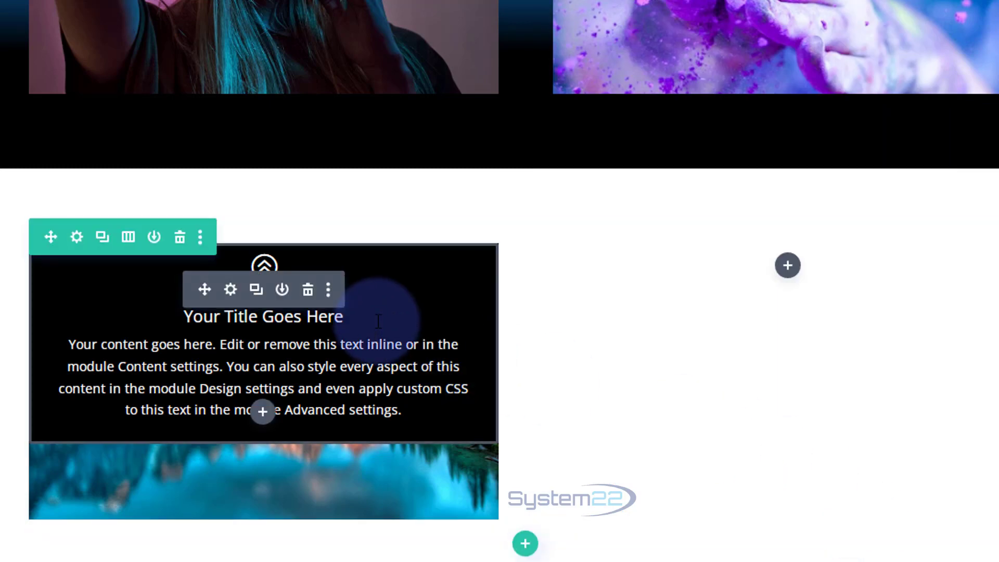
left_click(230, 290)
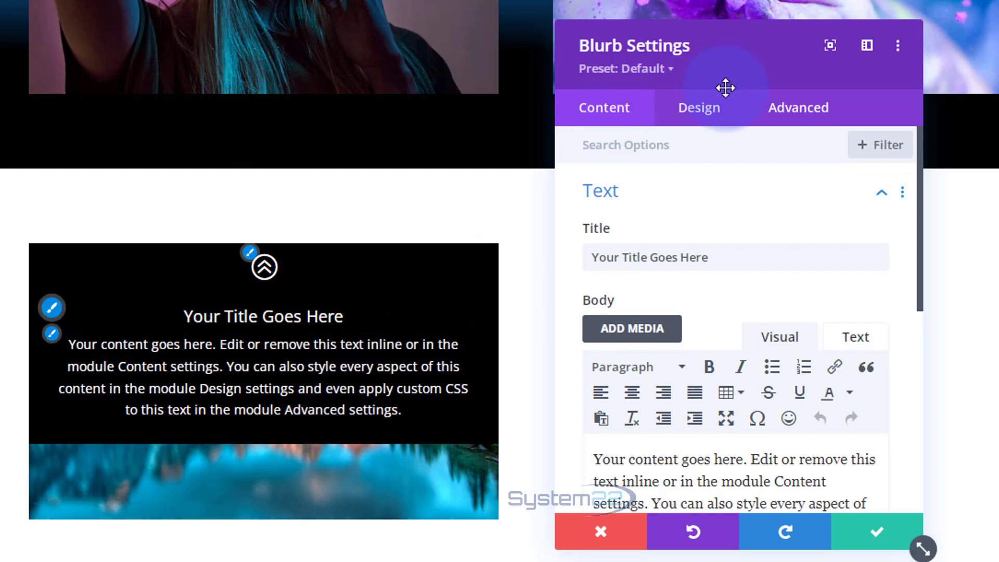
left_click(712, 112)
scroll(721, 206, "down", 4)
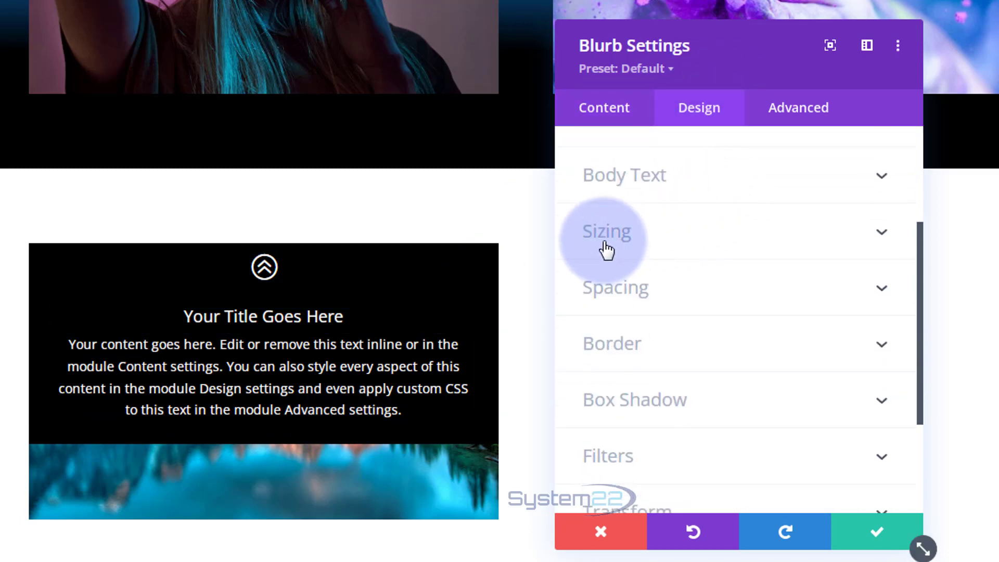
left_click(757, 246)
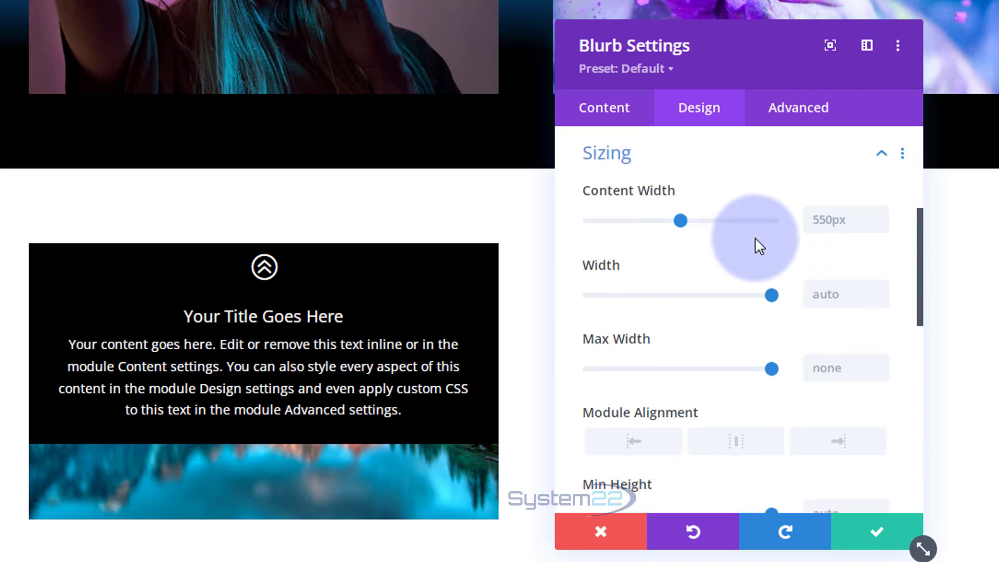
scroll(759, 271, "down", 5)
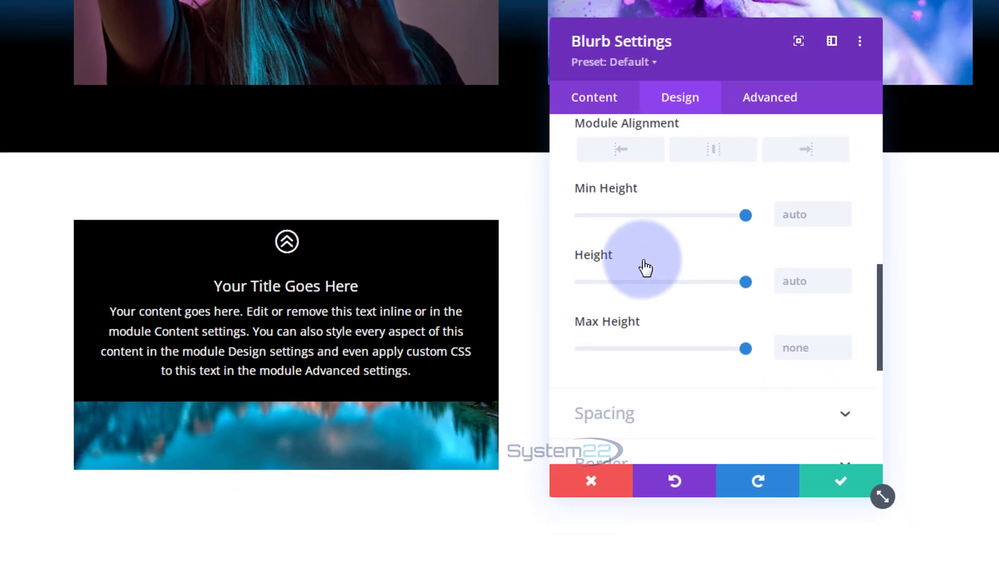
left_click(790, 281)
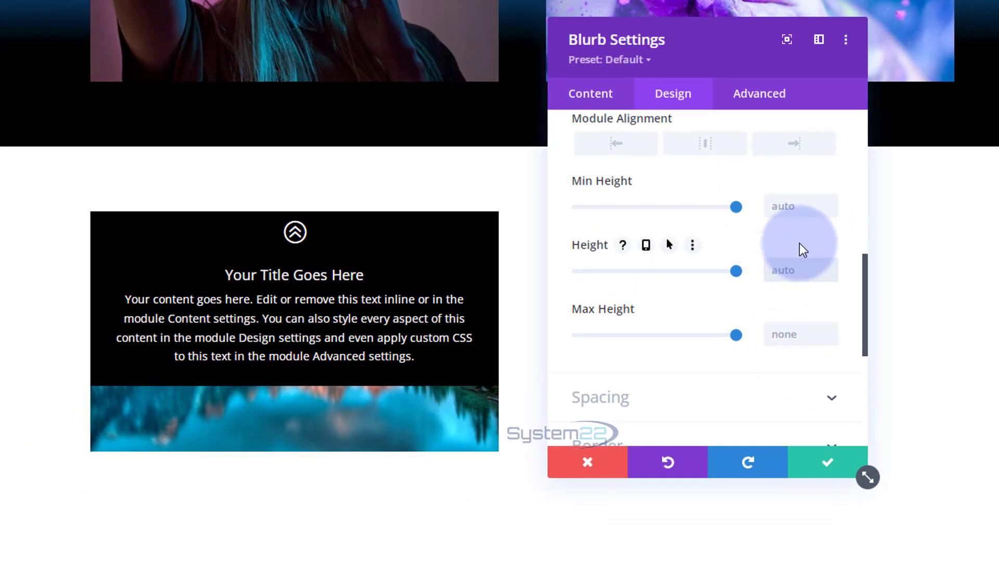
type("350px")
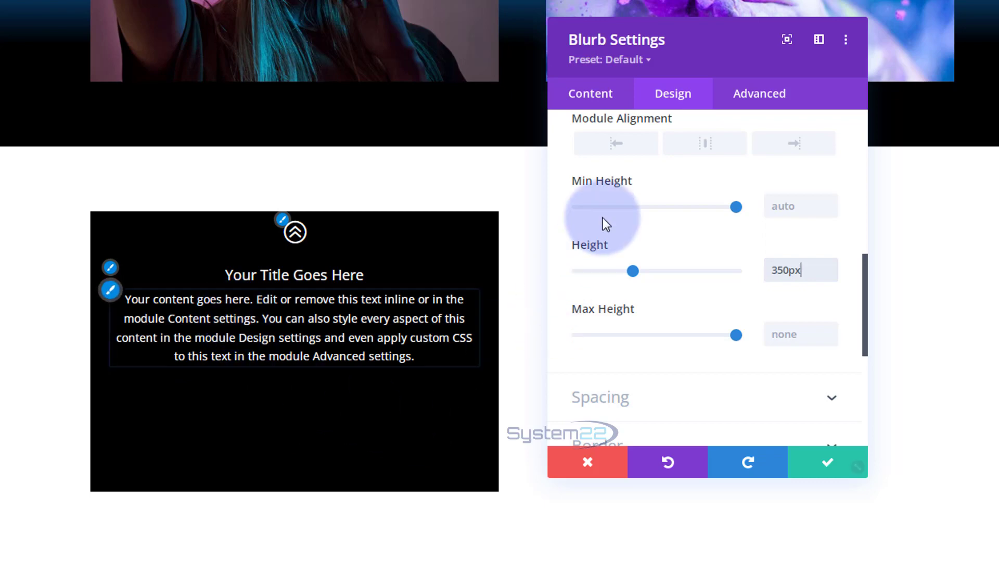
scroll(655, 239, "down", 1)
scroll(681, 335, "down", 3)
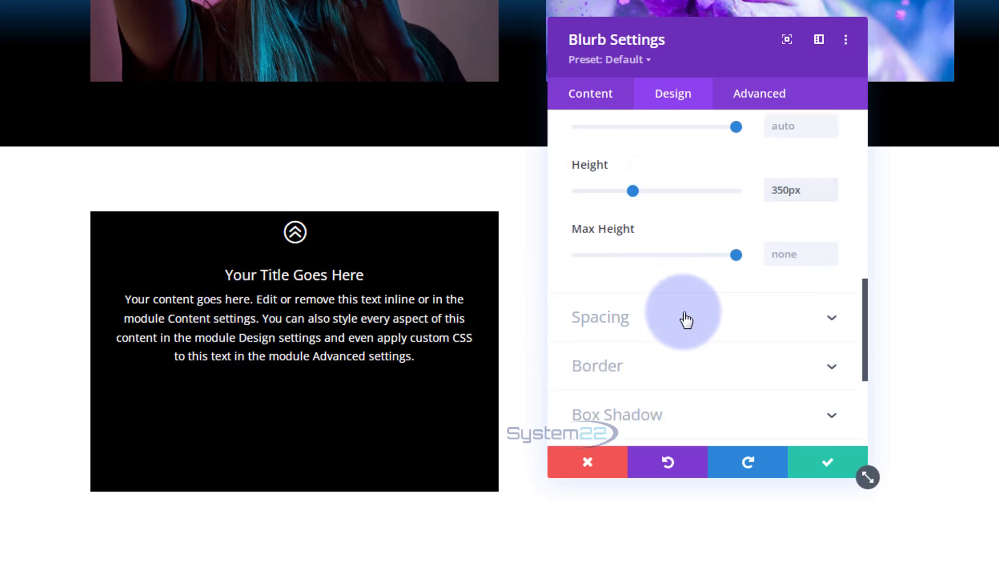
Add padding-bottom:50px; as the blurb image's custom CSS in the black icon blurb
left_click(683, 319)
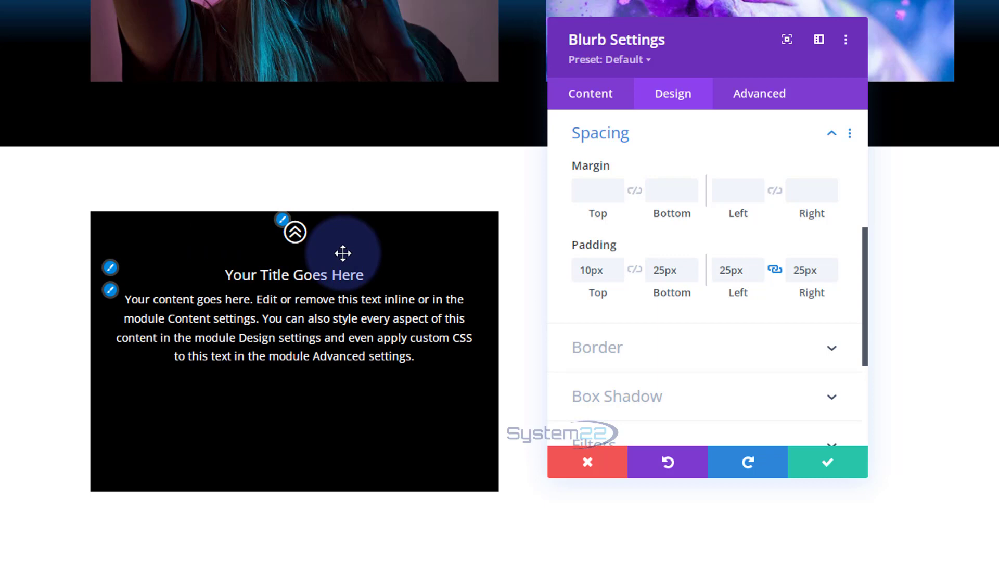
left_click(773, 102)
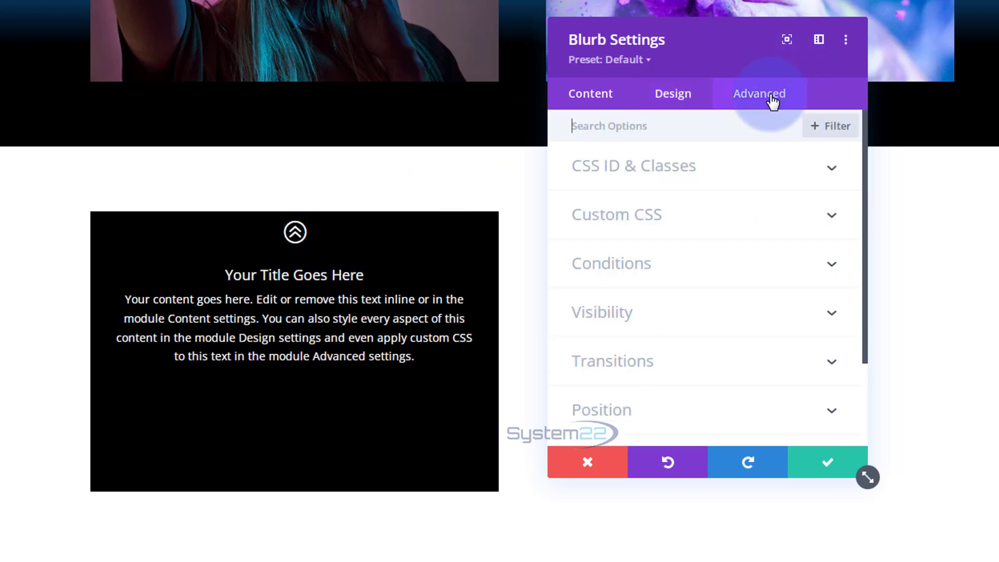
left_click(735, 213)
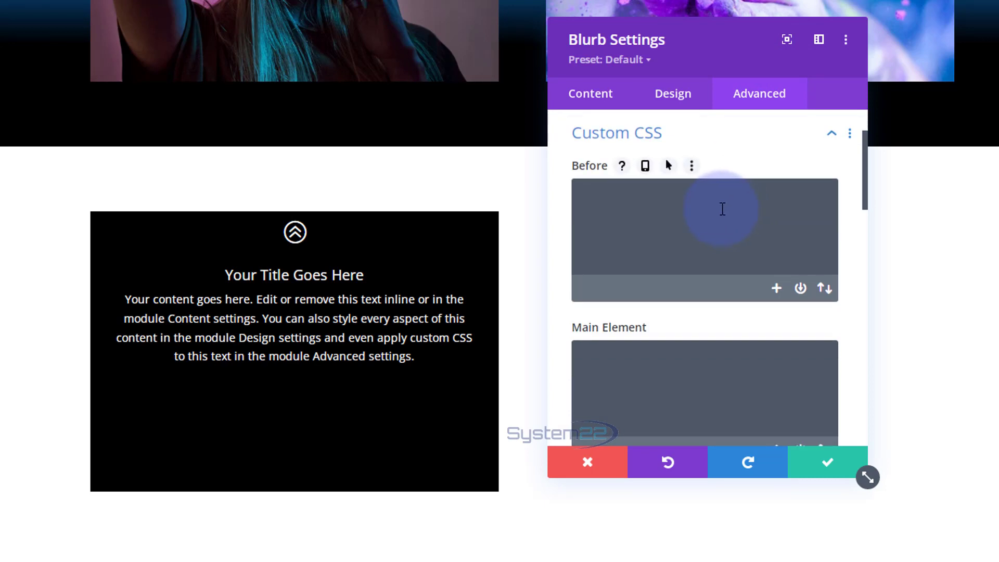
scroll(727, 209, "down", 3)
scroll(722, 206, "down", 3)
scroll(722, 206, "down", 3)
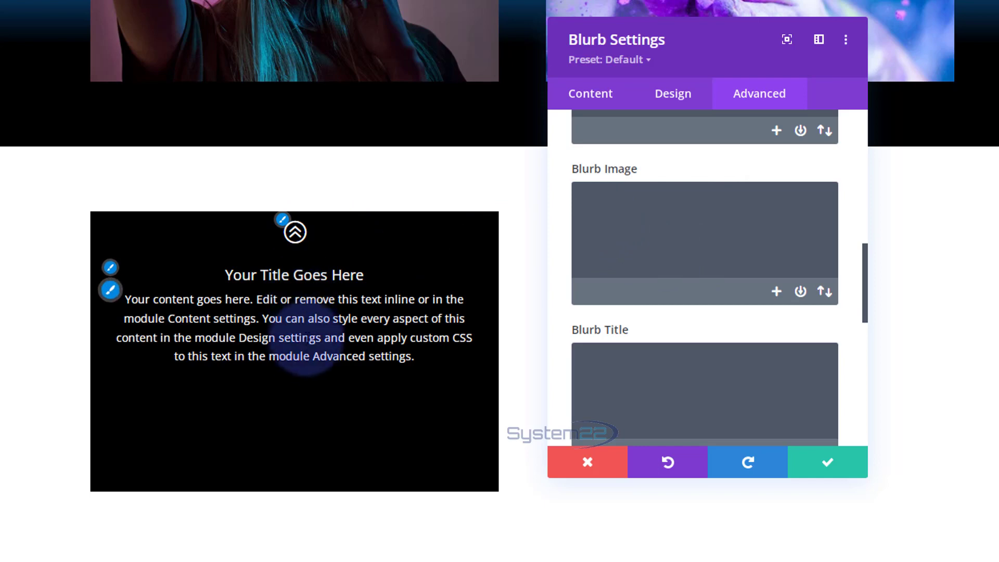
left_click(645, 205)
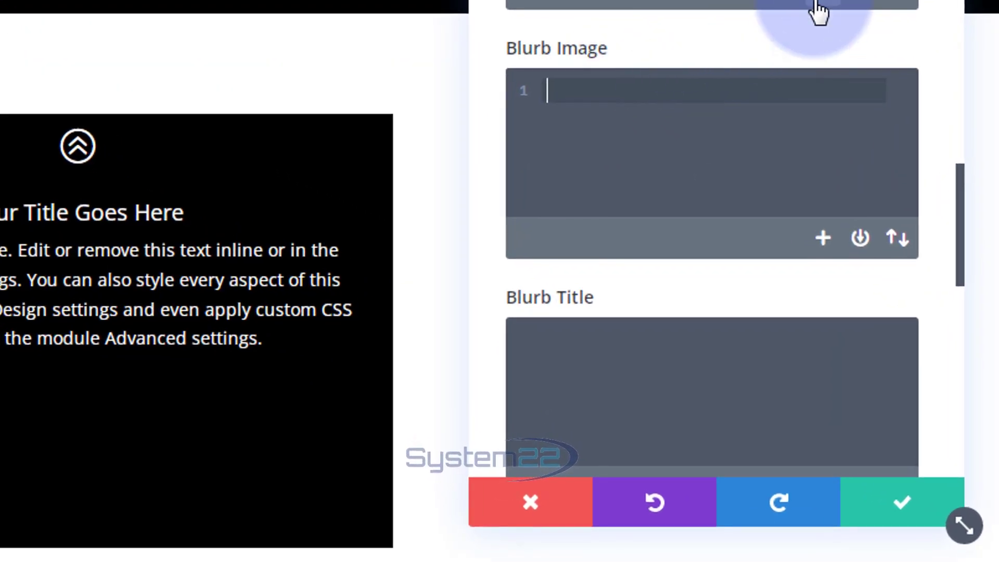
type("padding-botto")
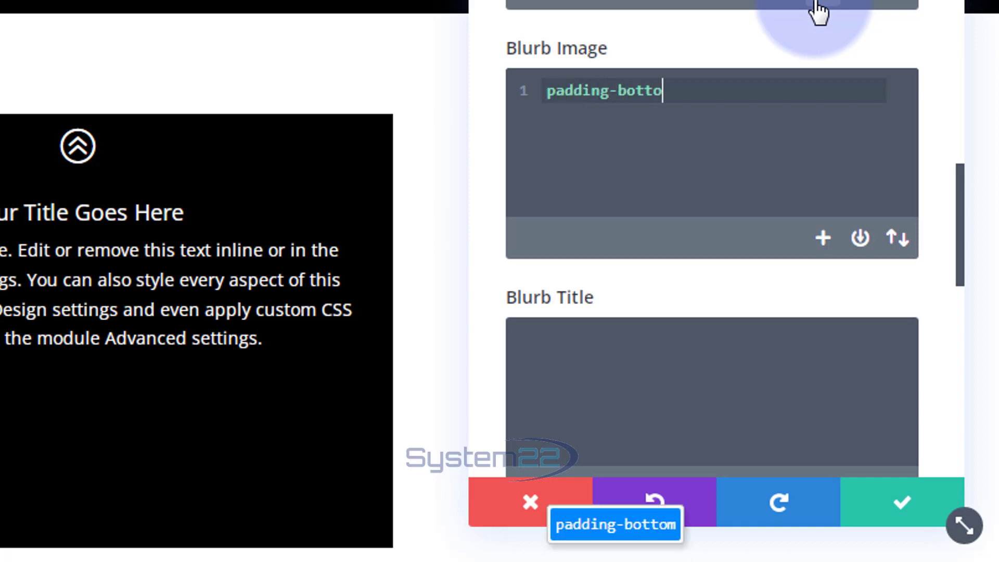
type("m:")
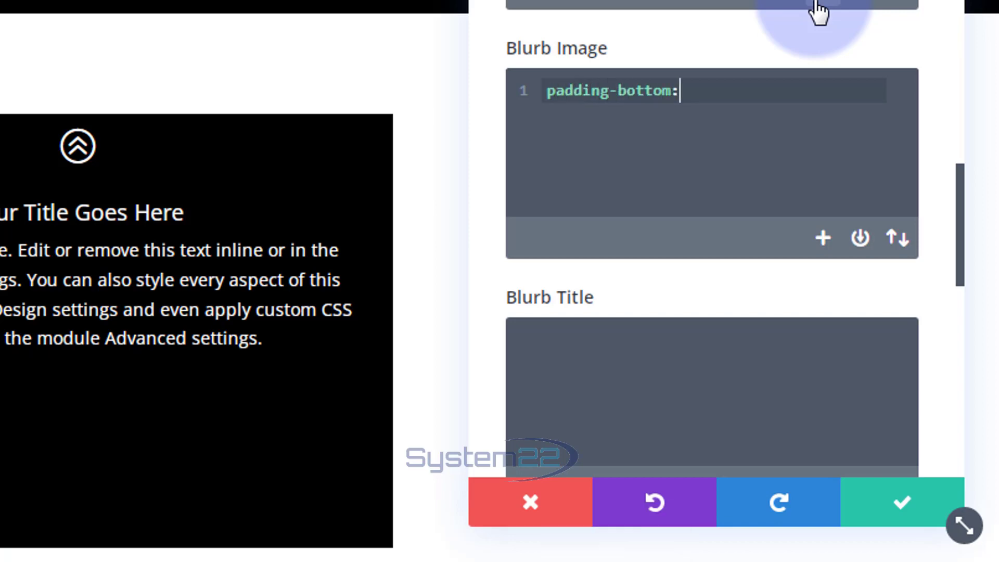
type("50px;")
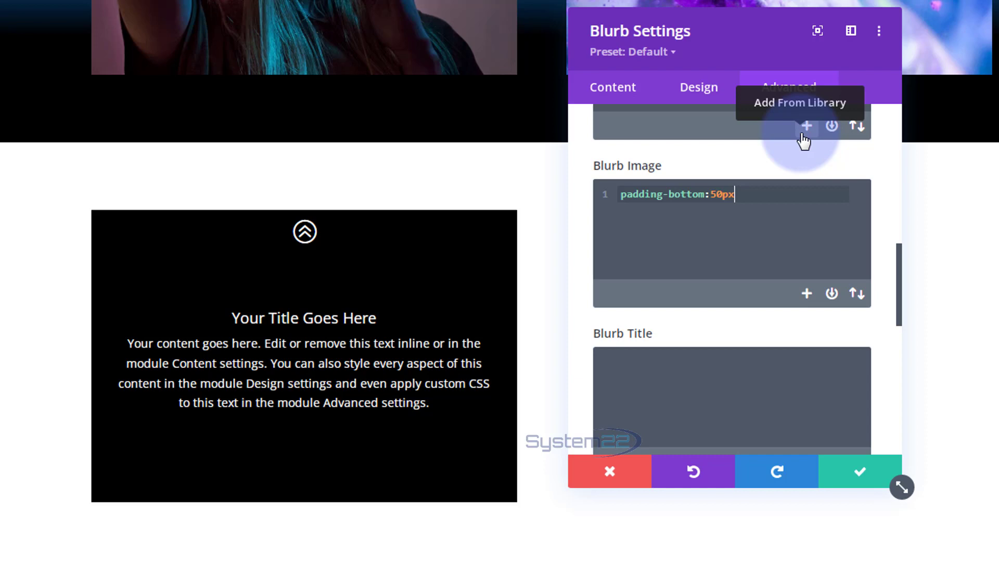
mouse_move(630, 164)
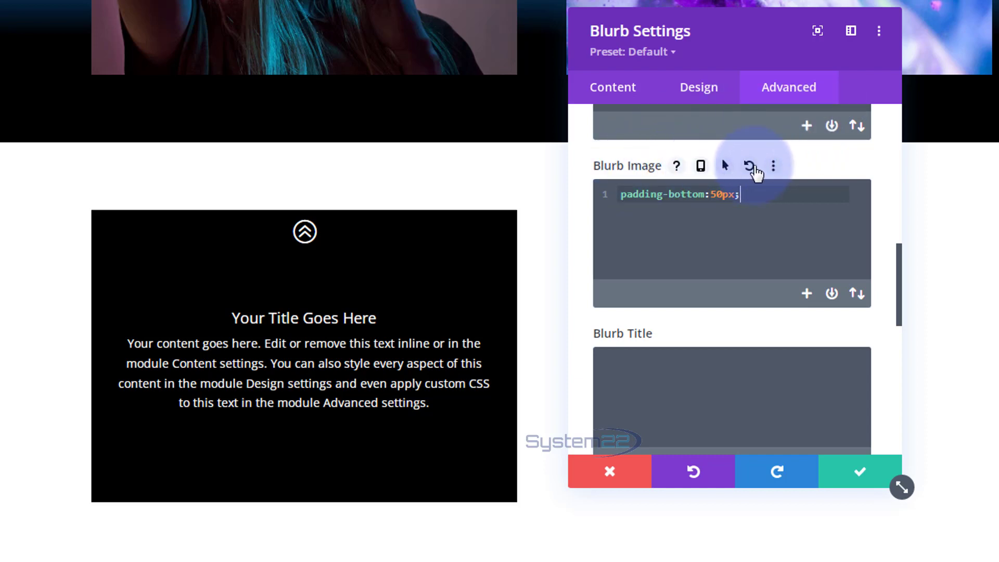
Enable responsive values for the blurb's height and set the tablet height to 350px
left_click(696, 91)
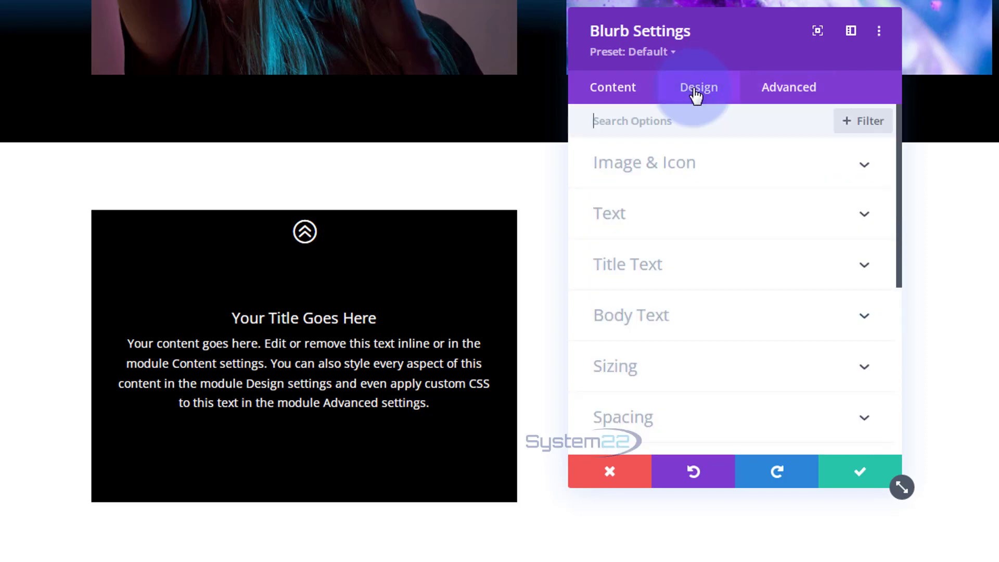
left_click(676, 370)
scroll(675, 372, "down", 5)
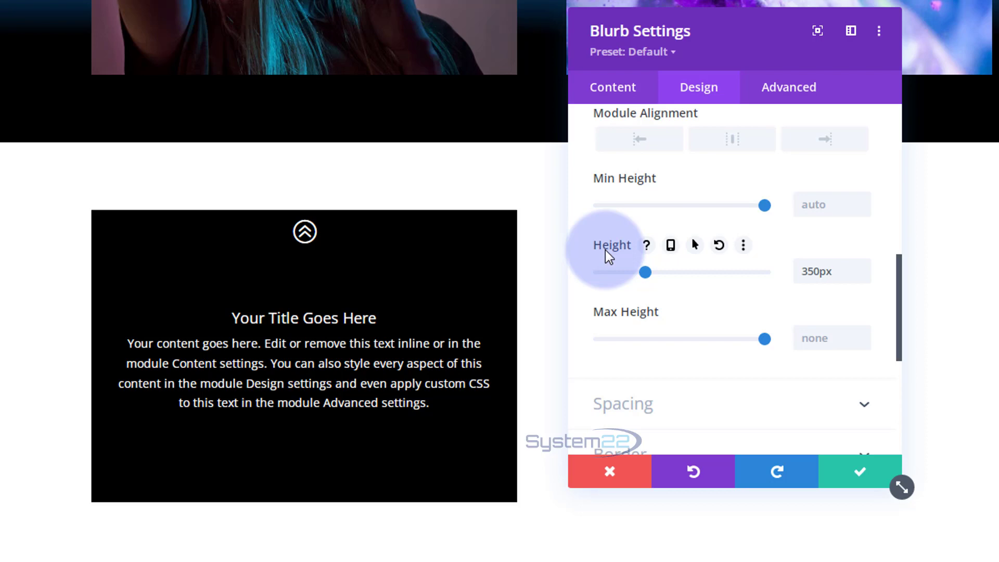
left_click(671, 245)
left_click(731, 278)
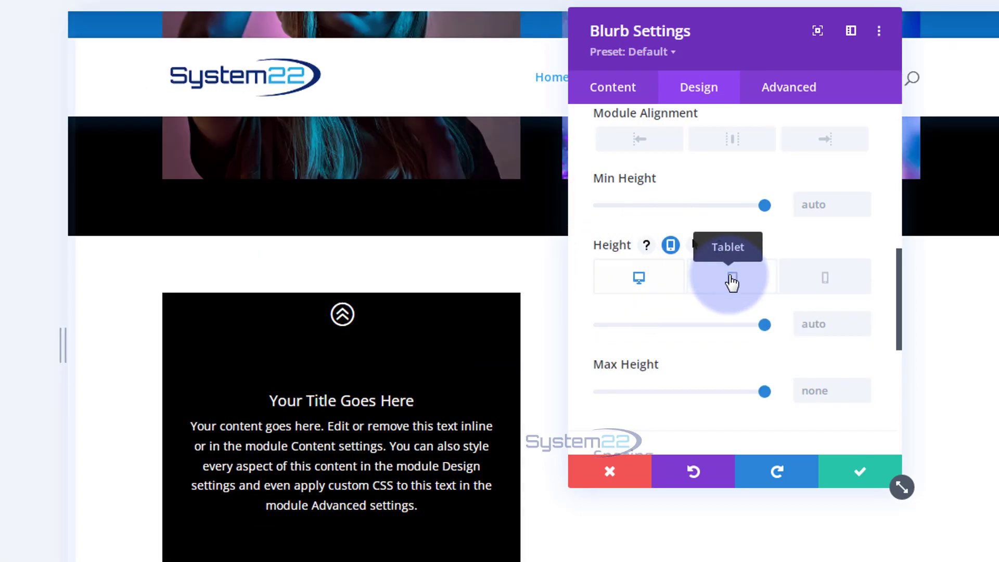
scroll(471, 245, "down", 10)
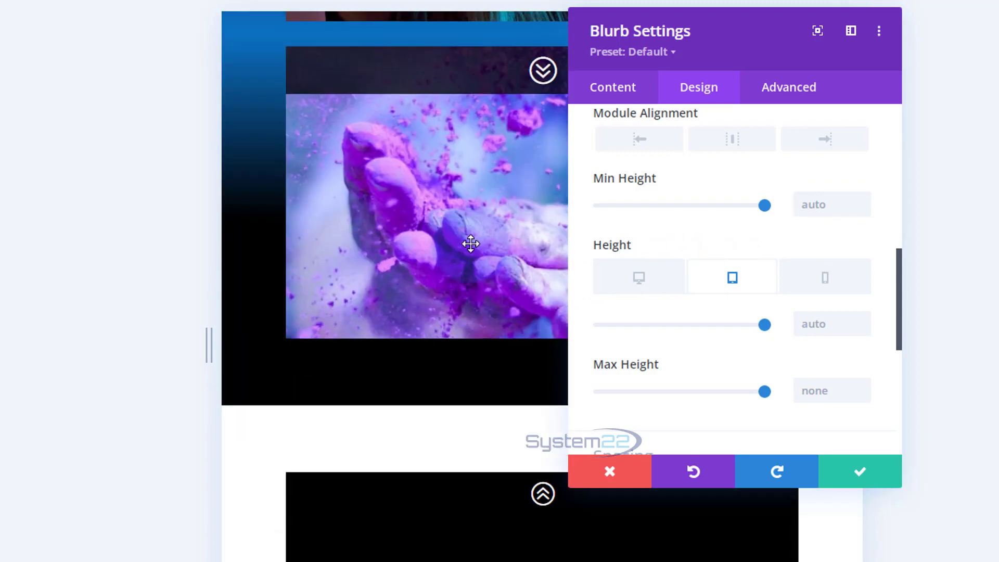
scroll(472, 242, "down", 2)
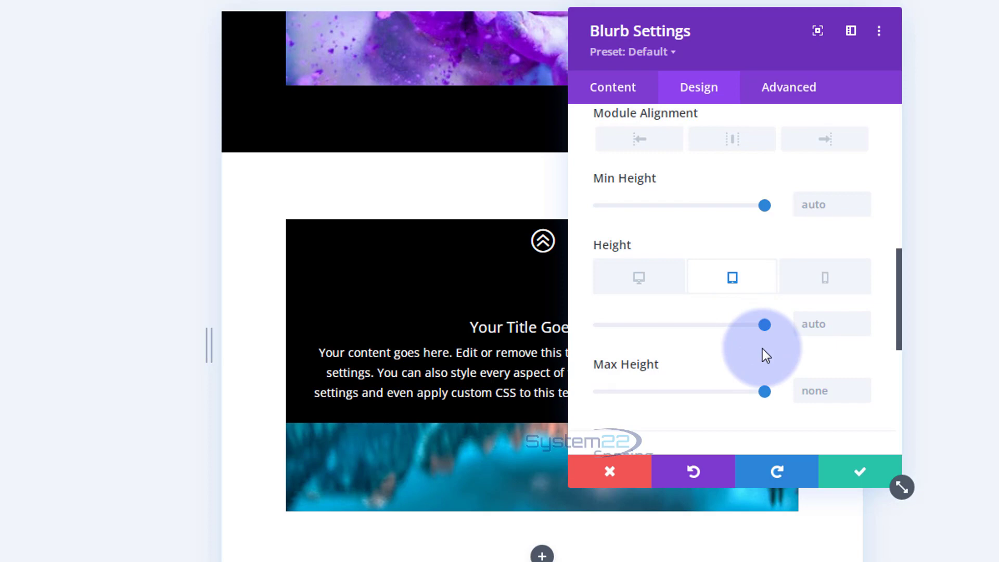
left_click(807, 325)
type("350px")
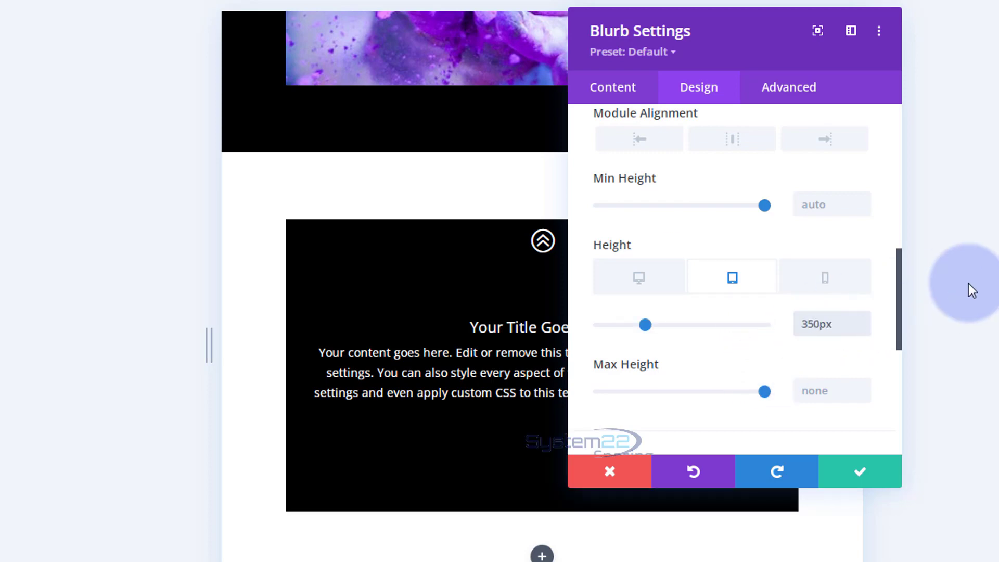
Examine how the blurb's height fits its text in phone view, keeping the settings window clear, and return to the desktop view
left_click(840, 282)
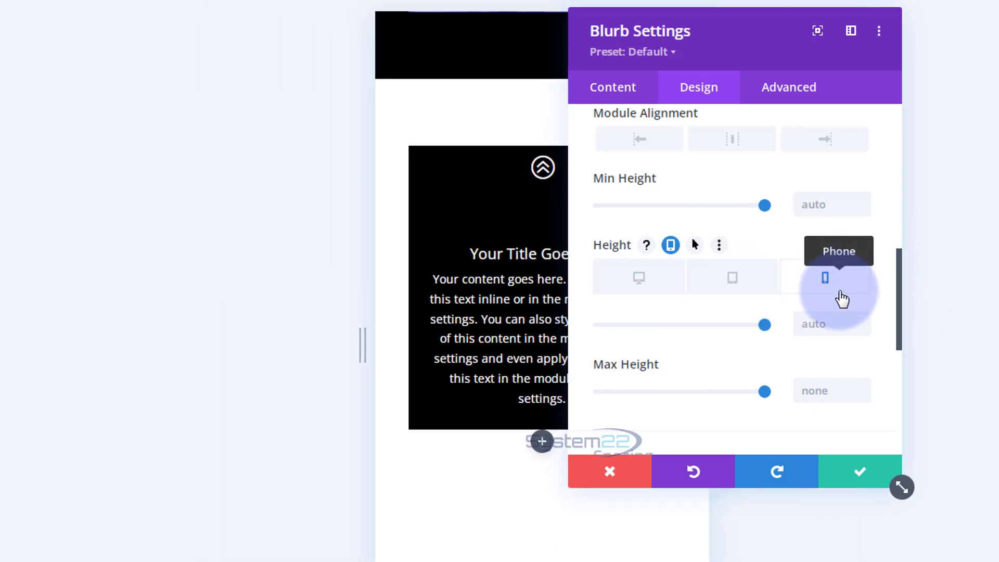
left_click(810, 332)
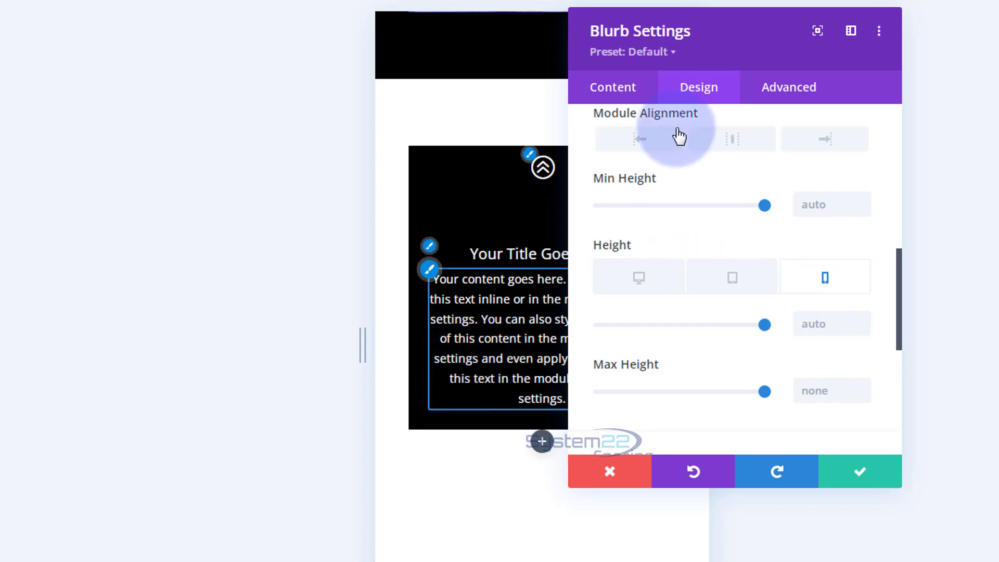
left_click(734, 40)
left_click_drag(735, 41, 902, 40)
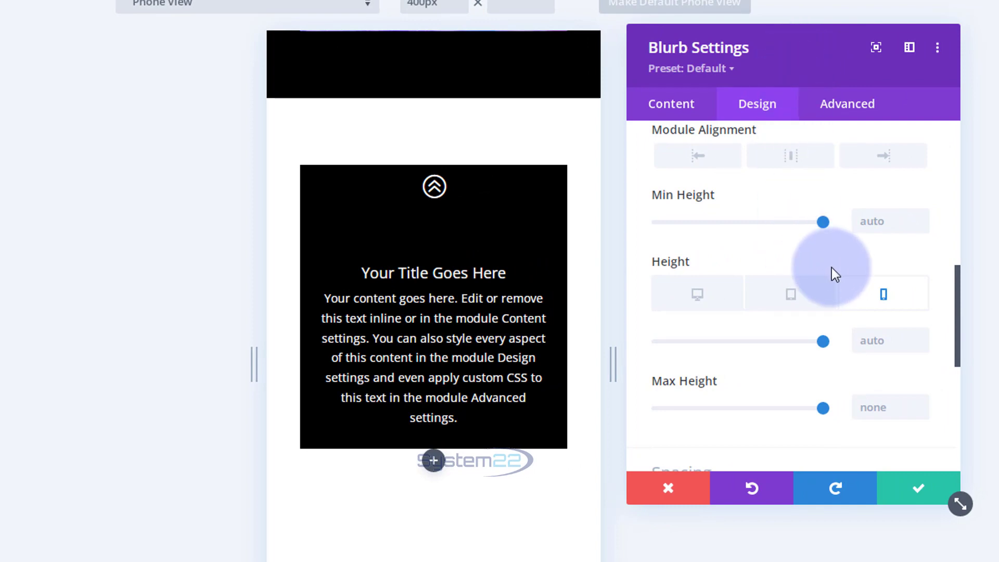
left_click(704, 300)
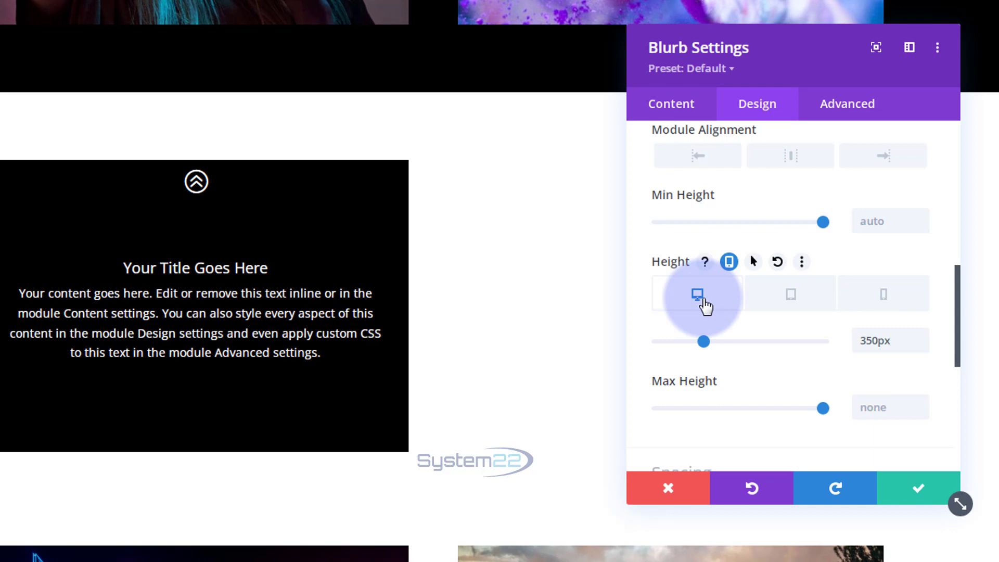
left_click_drag(785, 53, 638, 23)
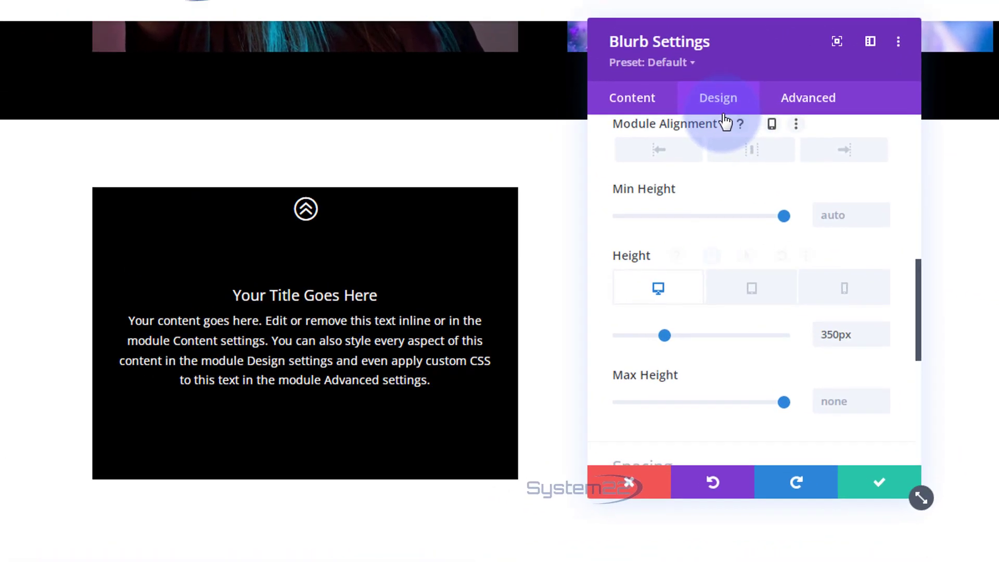
left_click_drag(760, 66, 750, 127)
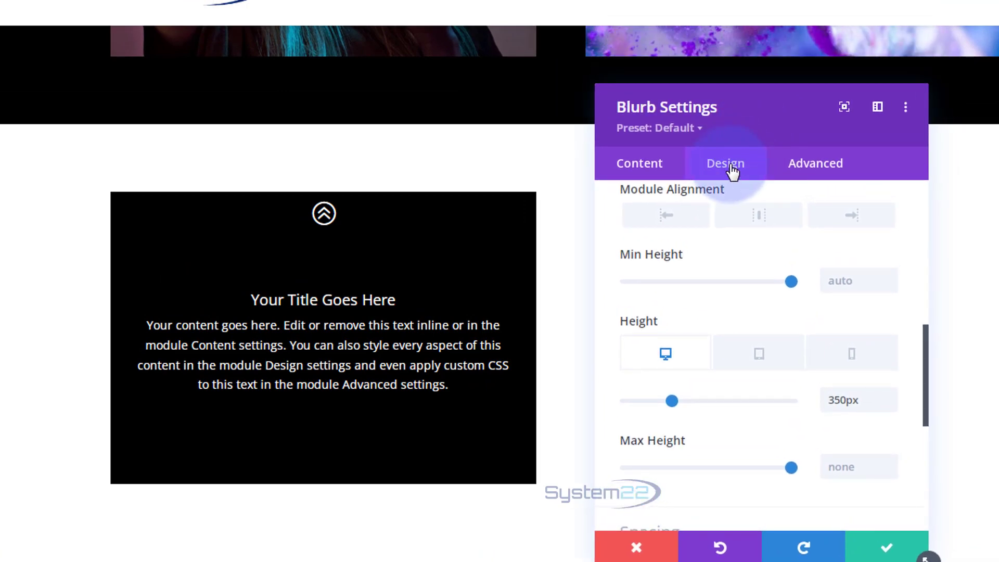
Set the blurb's top margin to 250px and save the blurb settings
scroll(704, 316, "down", 5)
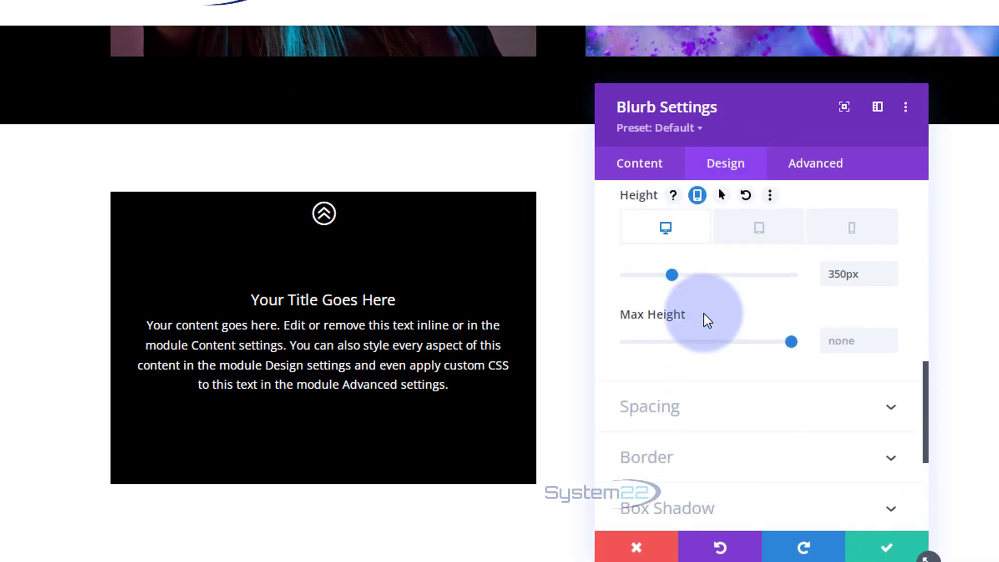
left_click(715, 289)
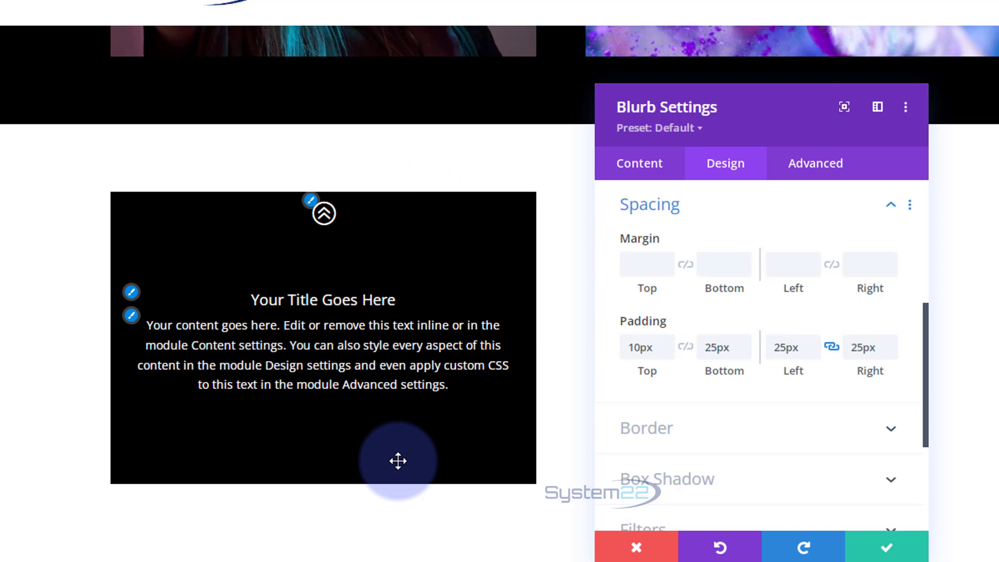
left_click(638, 263)
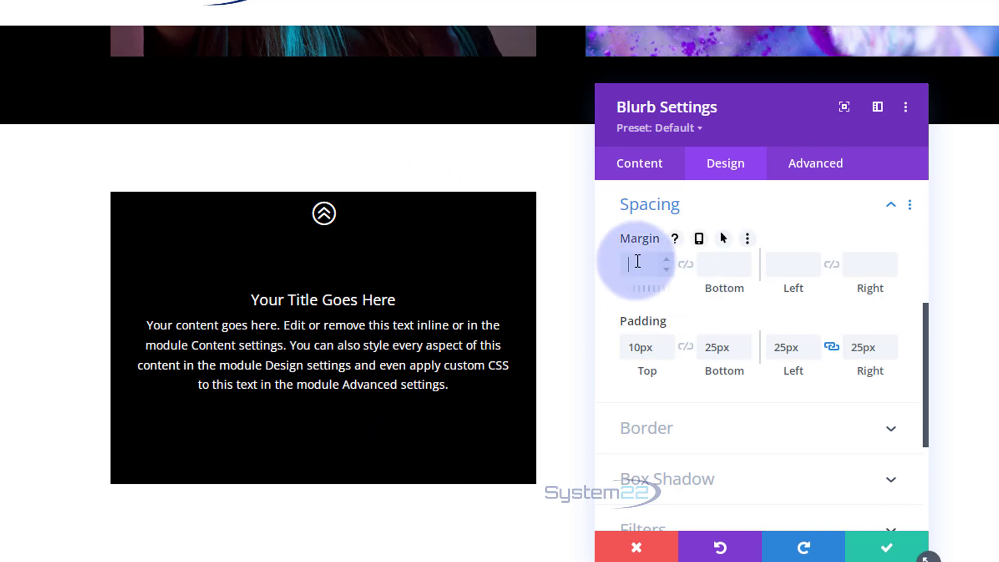
type("250")
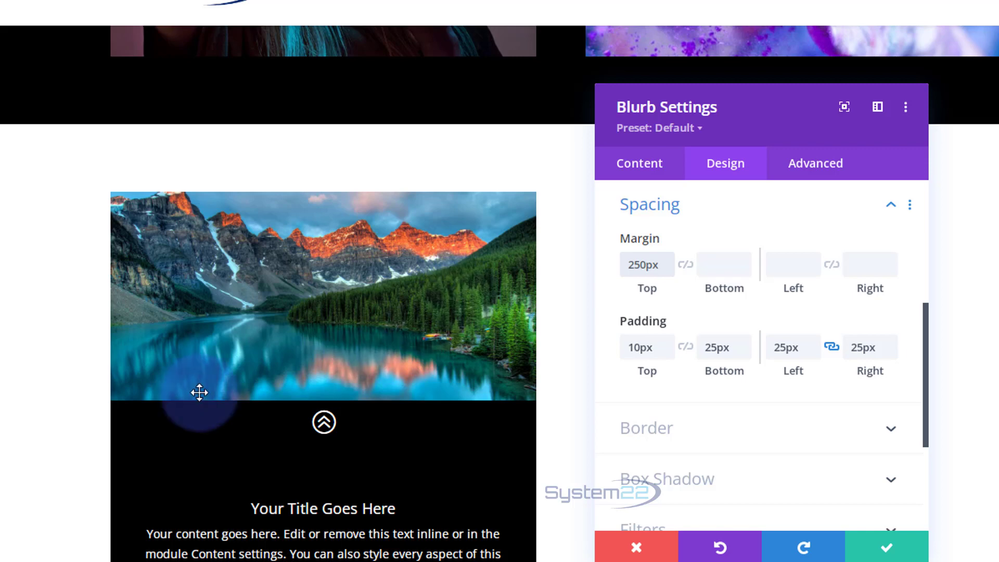
scroll(105, 413, "down", 2)
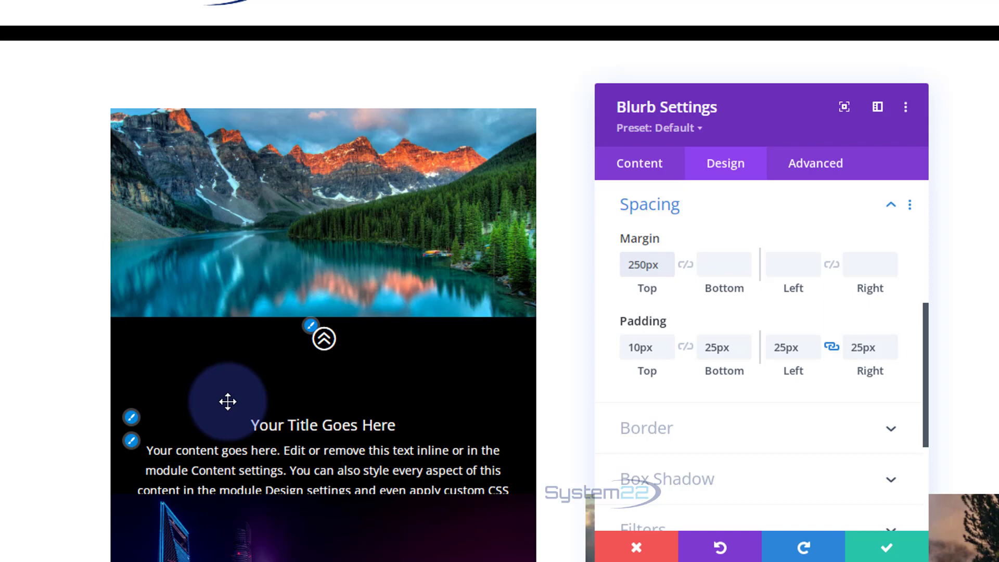
left_click(874, 551)
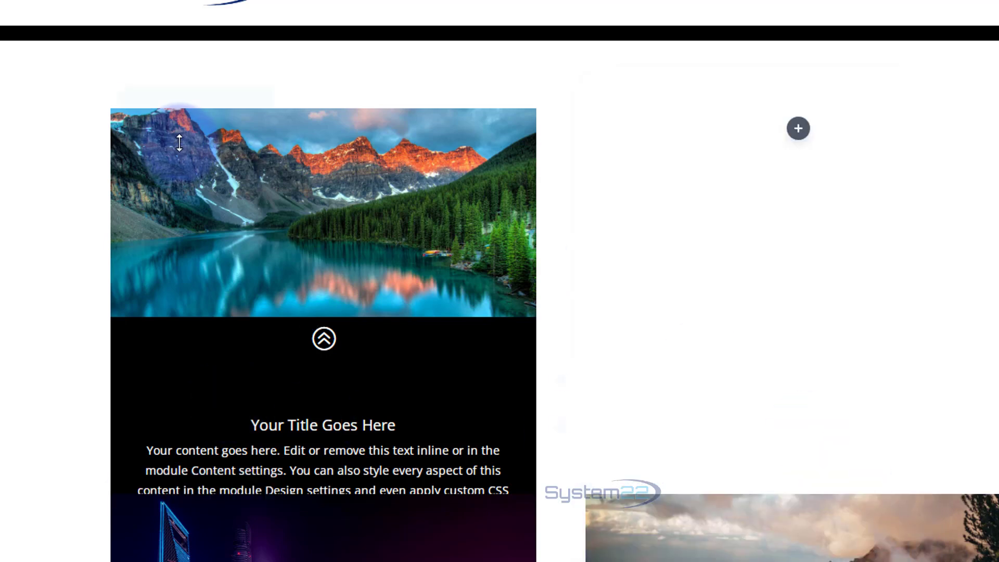
Set the first column's horizontal and vertical overflow to Hidden and save the column and row settings
left_click(153, 101)
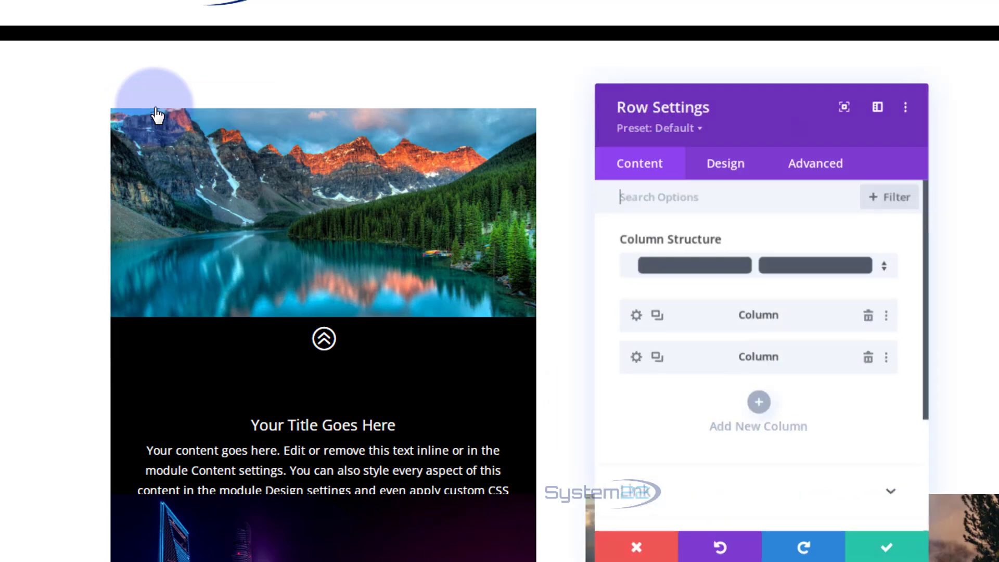
left_click(635, 314)
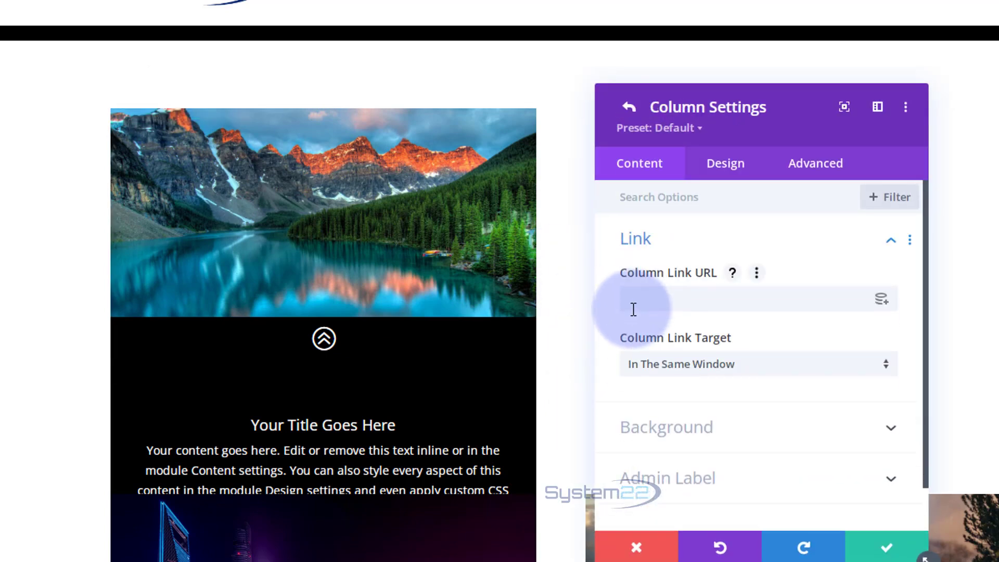
left_click(828, 172)
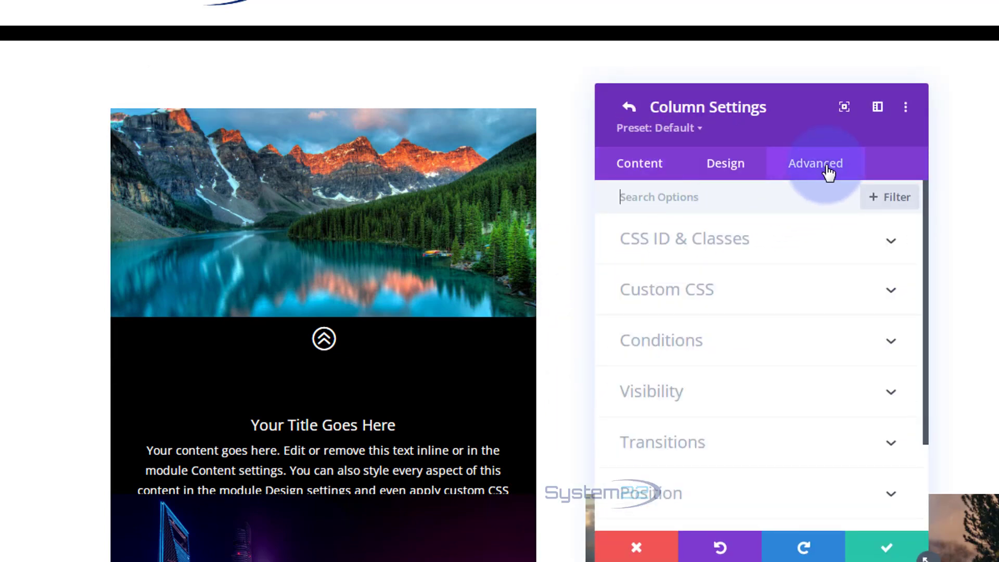
left_click(786, 395)
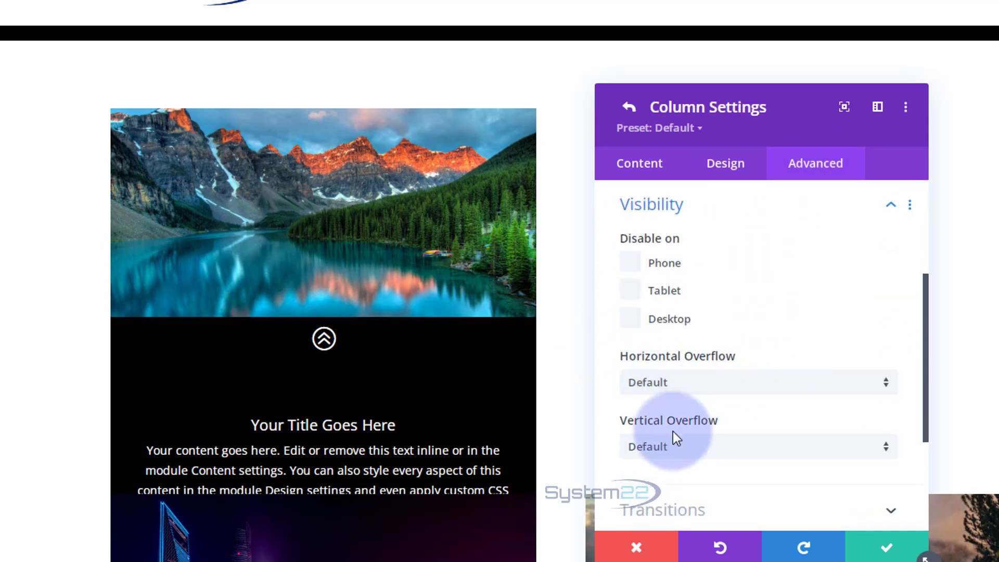
left_click(747, 389)
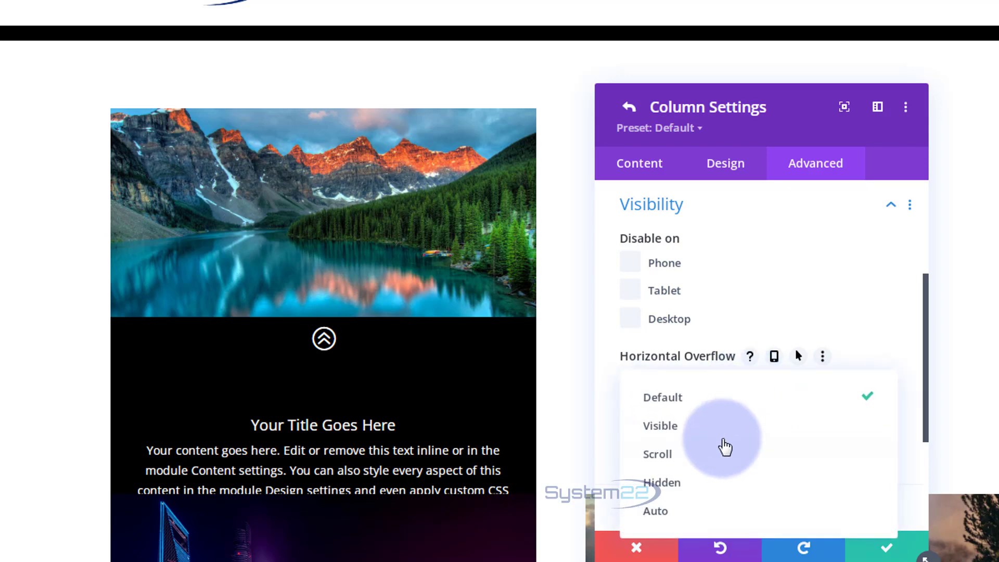
left_click(720, 492)
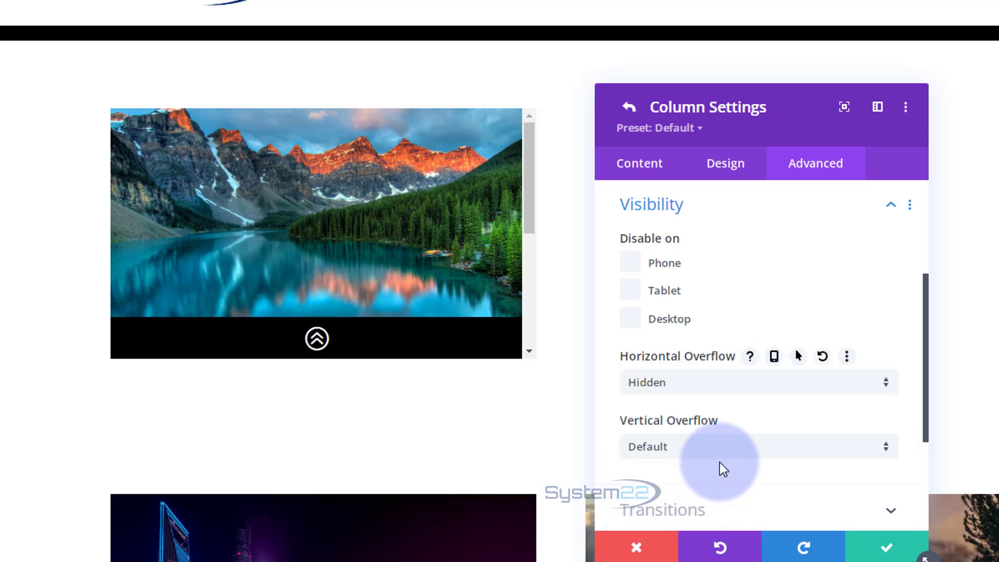
left_click_drag(526, 183, 531, 163)
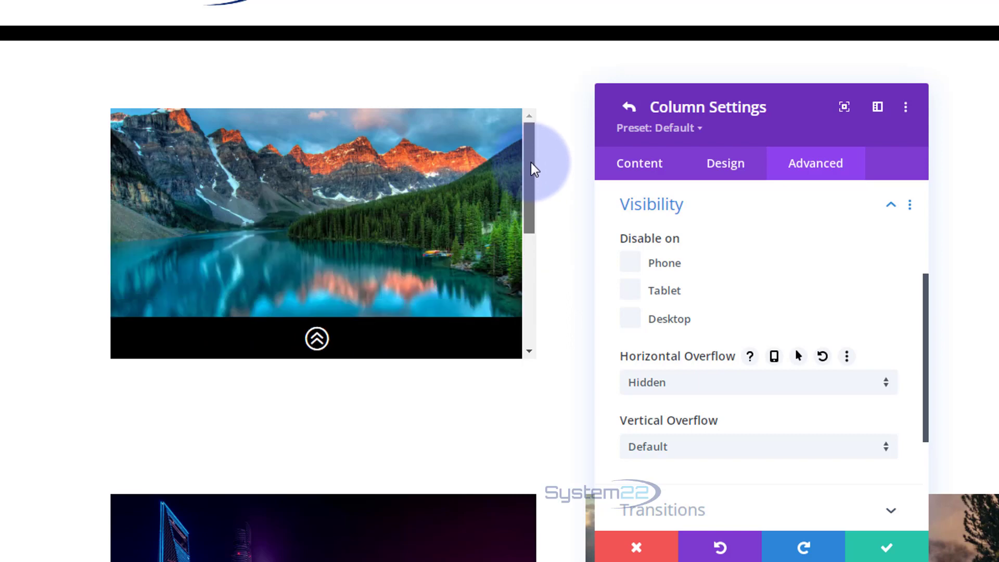
left_click(699, 455)
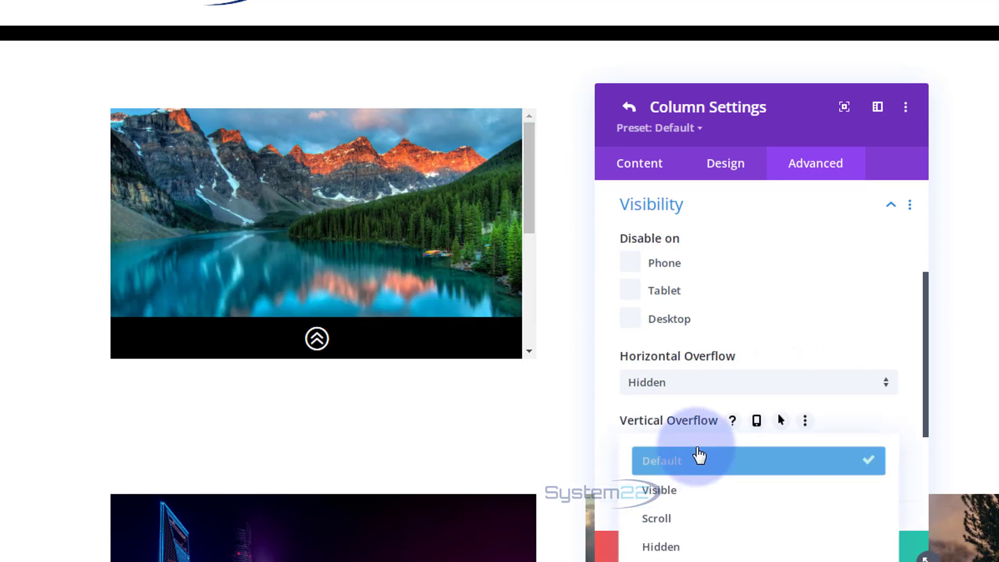
left_click(696, 545)
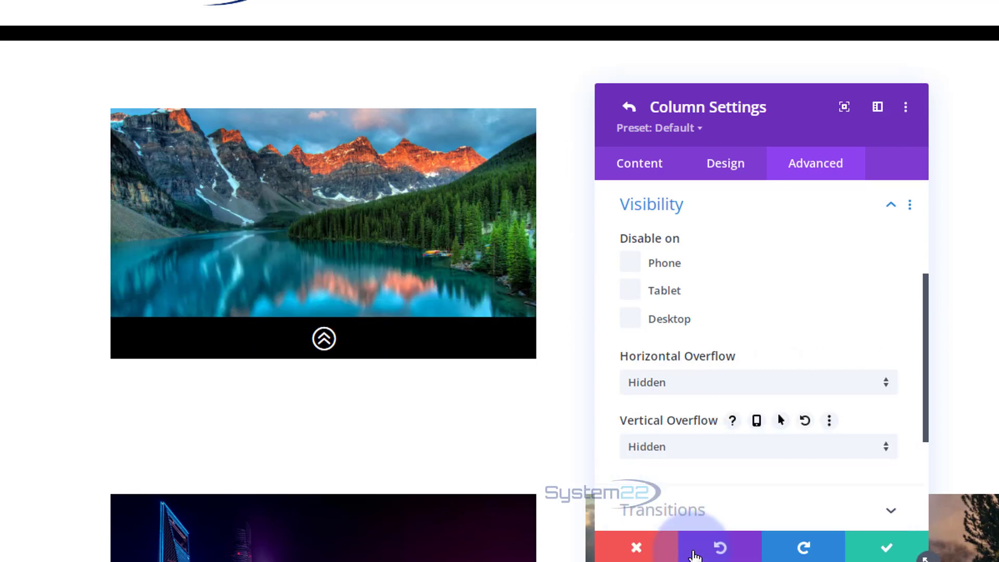
left_click(703, 523)
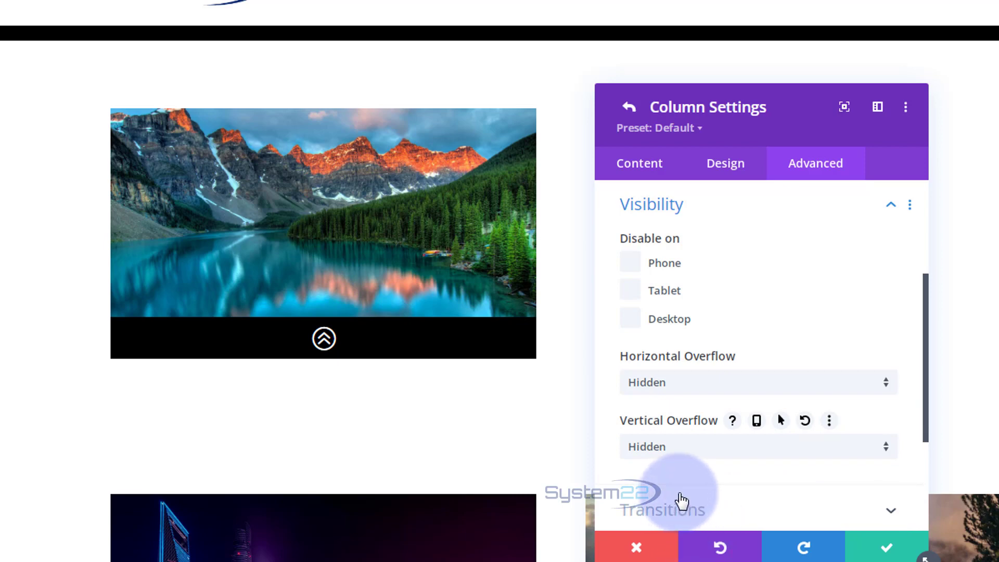
left_click(880, 550)
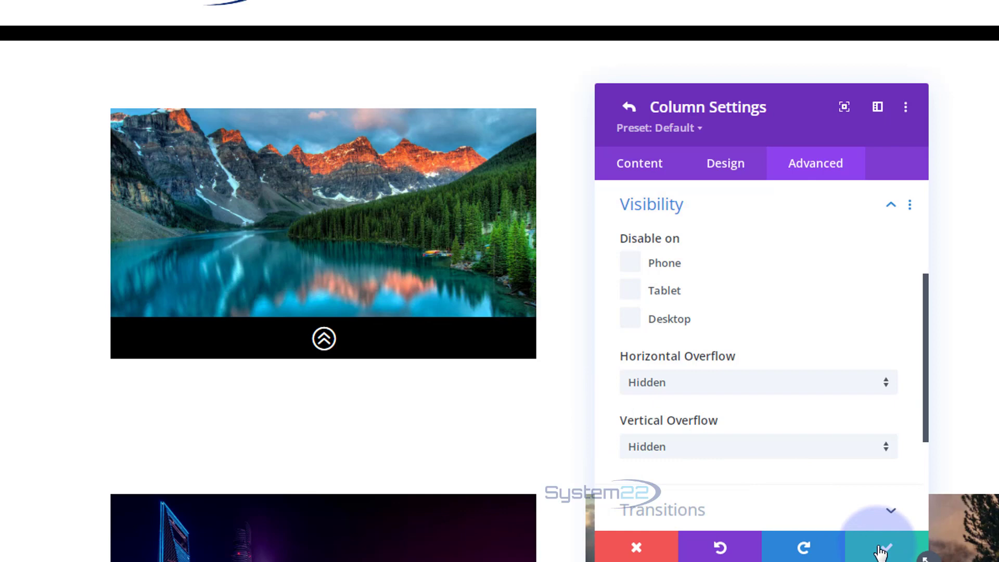
left_click(880, 549)
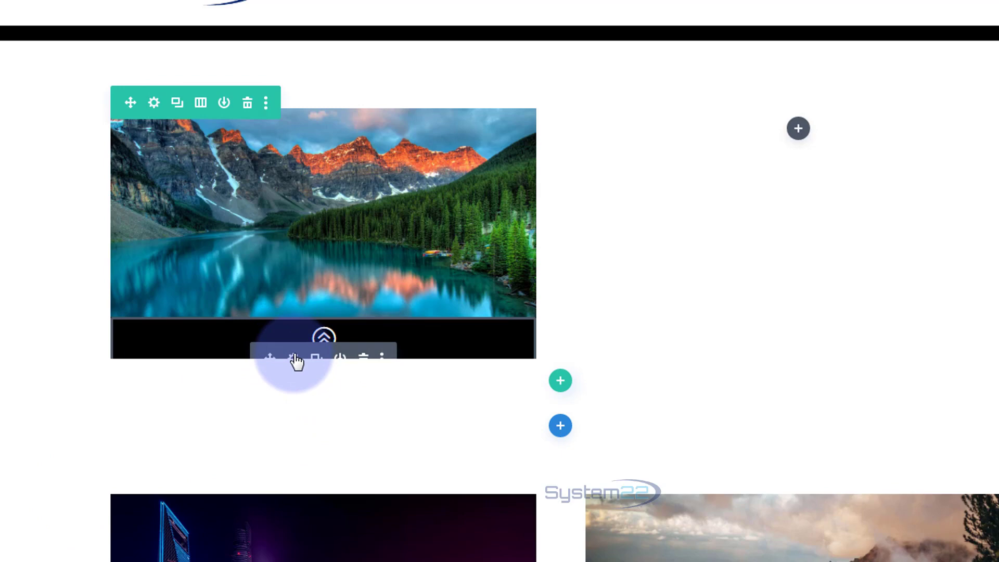
Enable hover values for the black icon blurb's margin and set its hover top margin to 0px
left_click(295, 359)
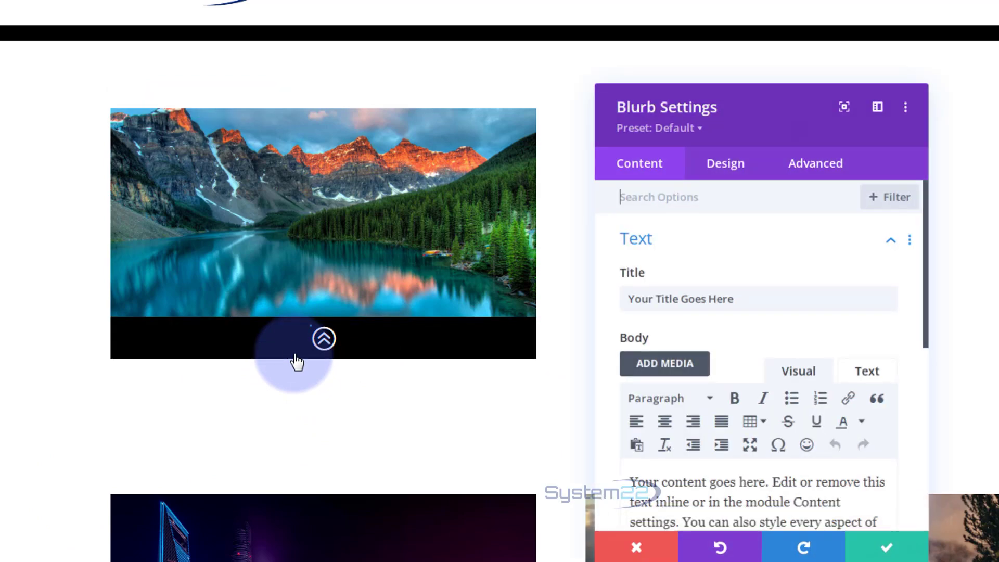
left_click(730, 177)
scroll(745, 263, "down", 3)
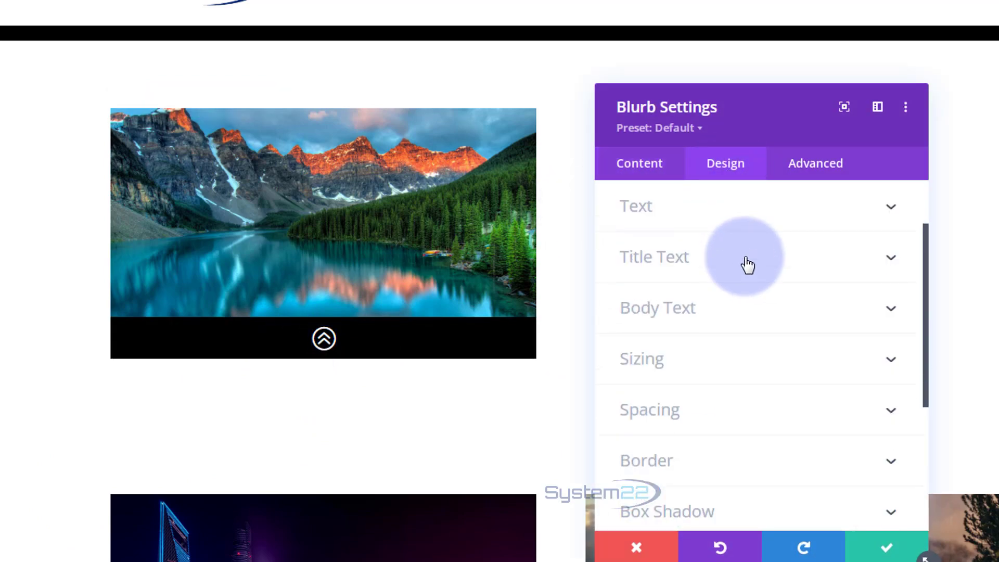
scroll(748, 264, "down", 2)
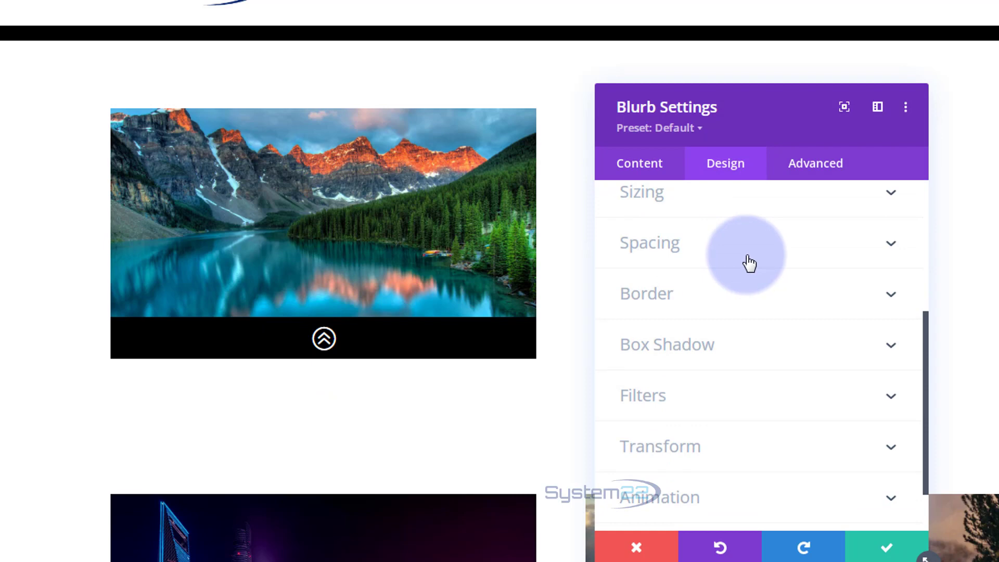
left_click(749, 252)
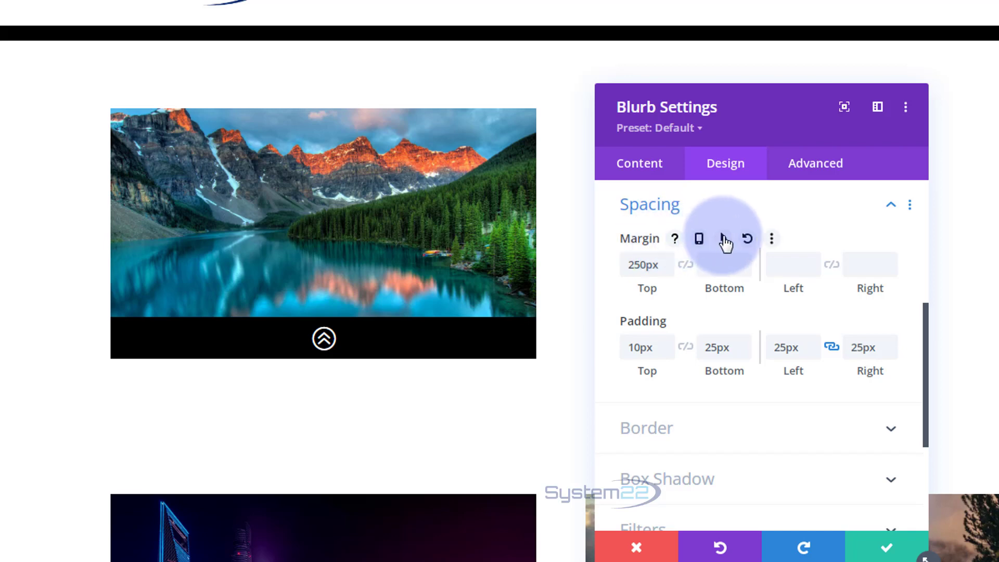
left_click(724, 239)
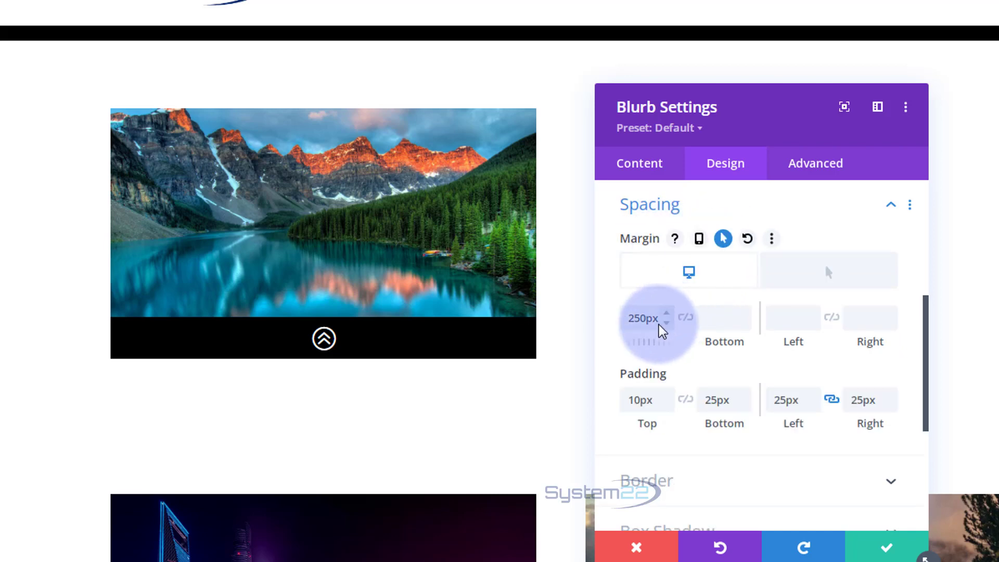
left_click(816, 279)
left_click(634, 318)
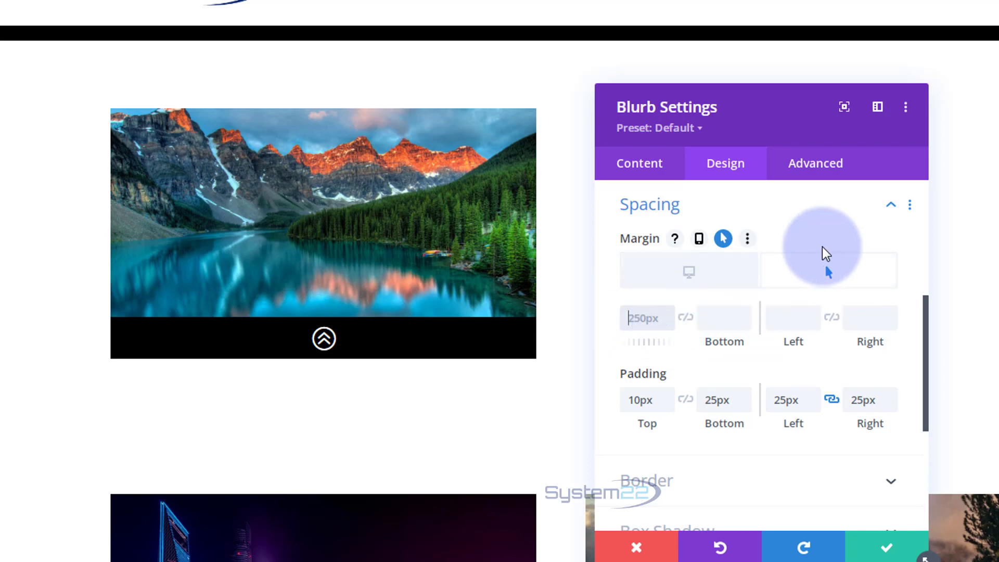
type("0px")
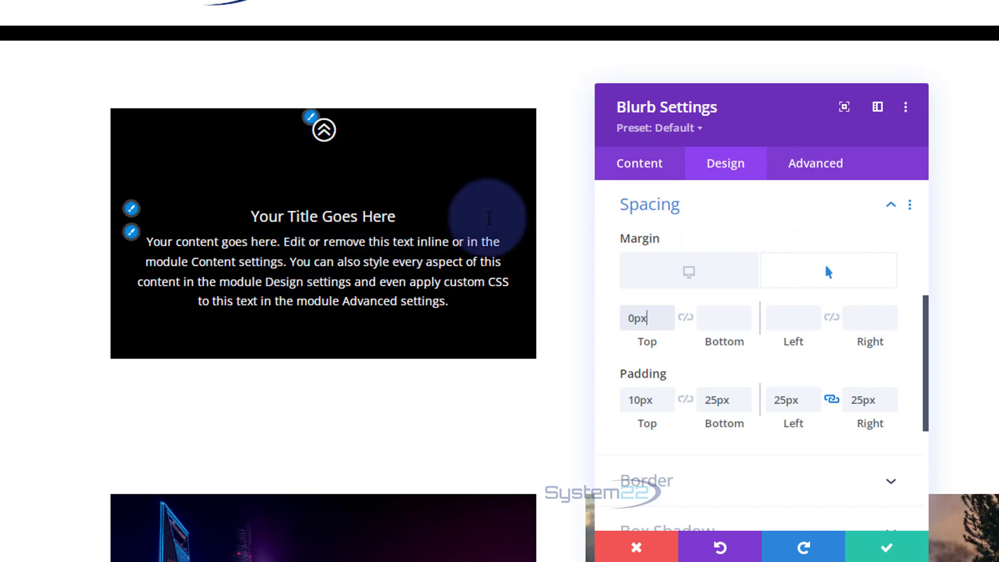
Change the blurb image's custom CSS in the black icon blurb to padding-bottom:30px;
left_click(811, 166)
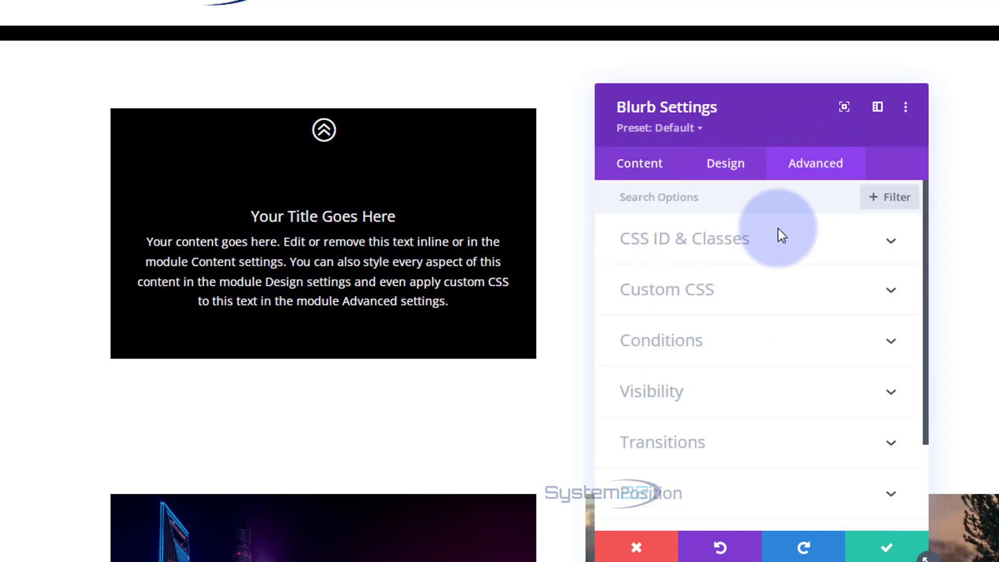
left_click(774, 290)
scroll(783, 289, "down", 6)
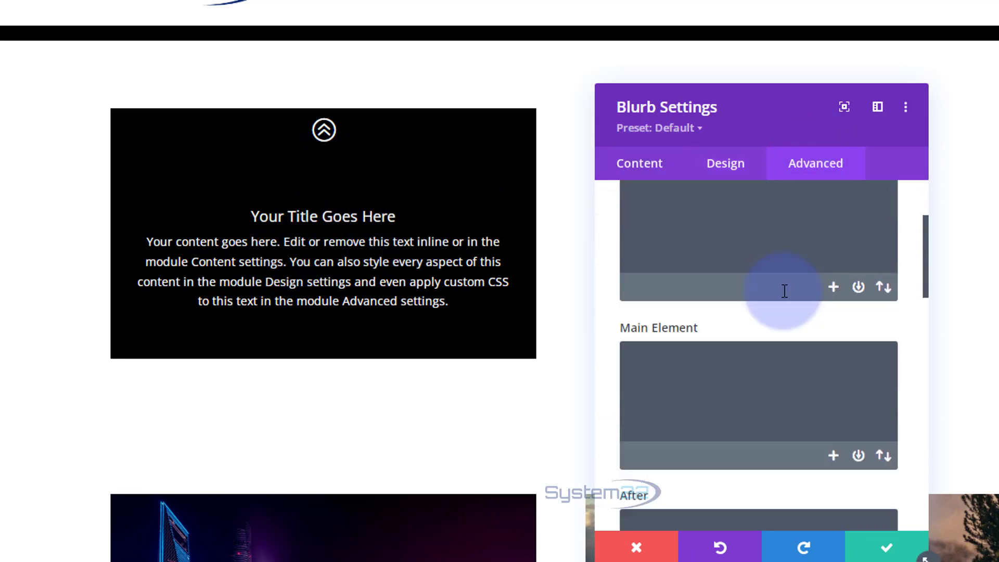
scroll(785, 288, "down", 3)
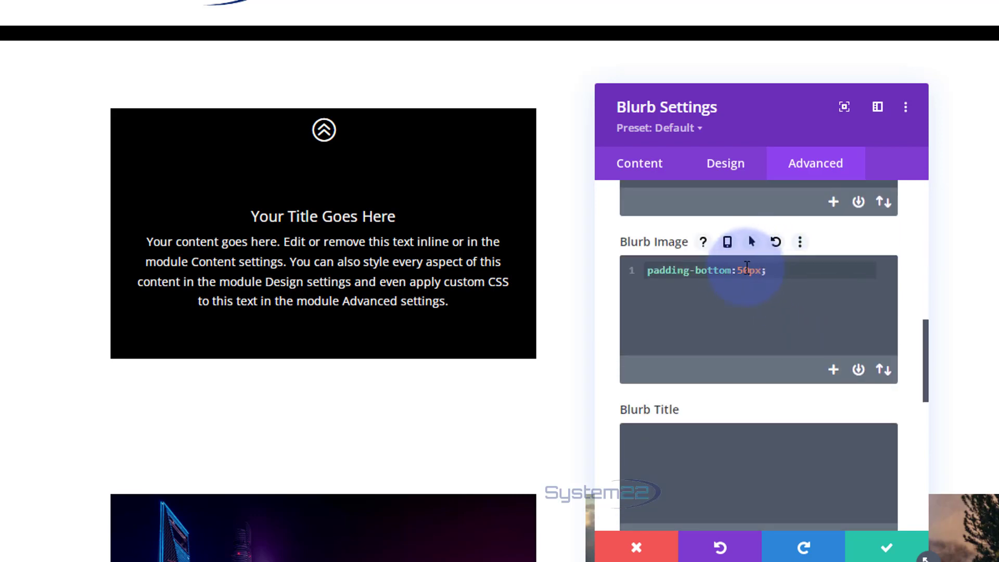
left_click_drag(739, 270, 742, 270)
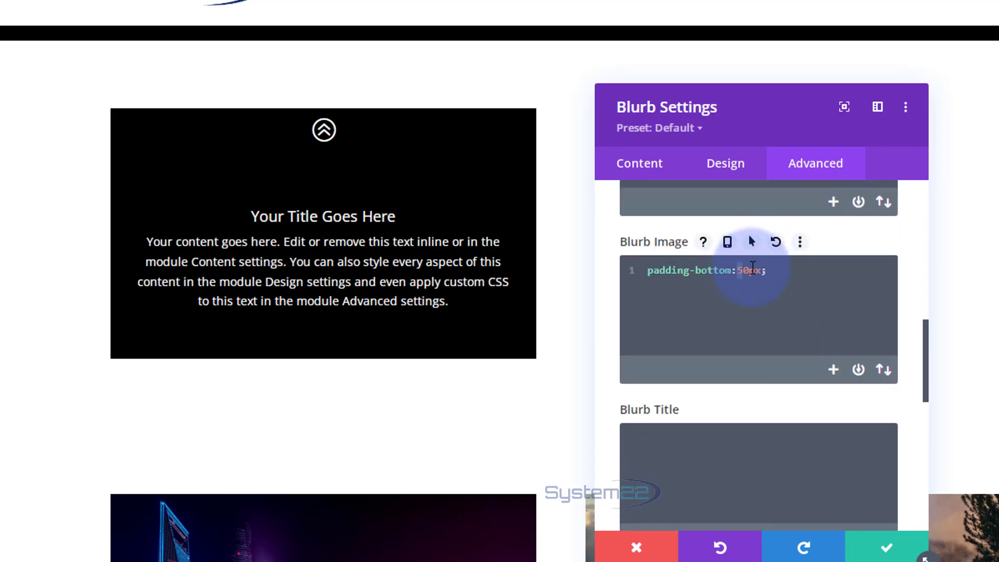
type("3")
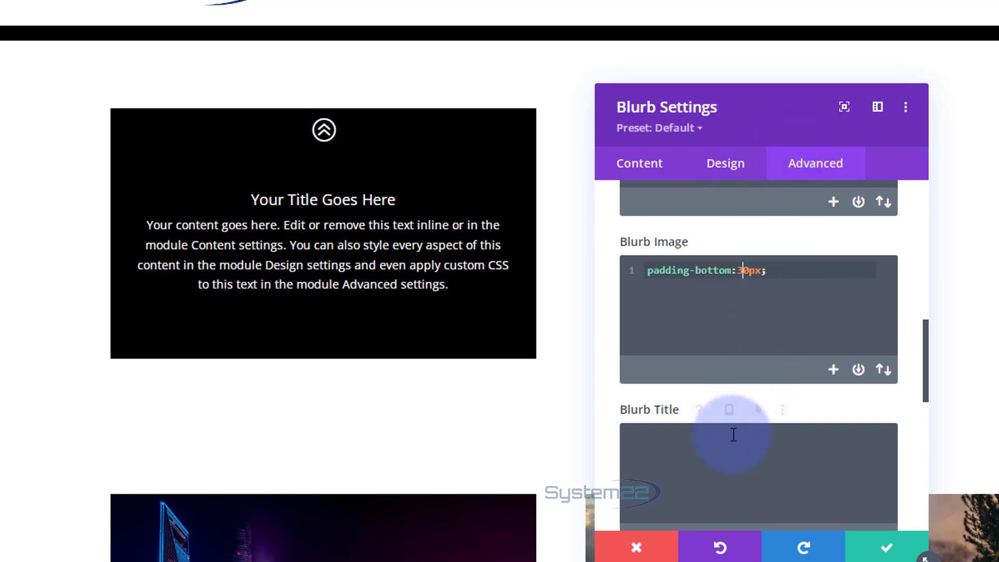
scroll(734, 435, "up", 10)
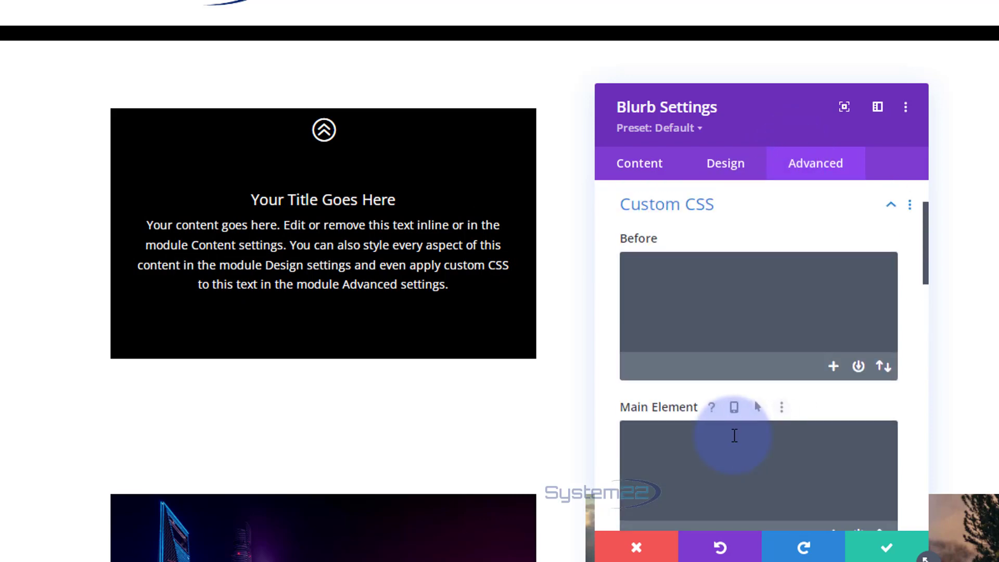
left_click(730, 298)
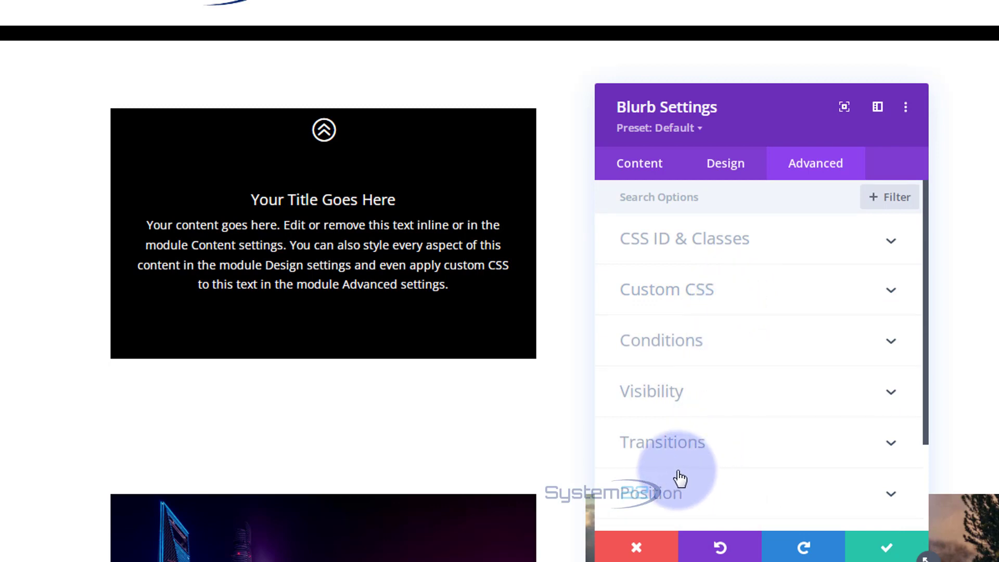
Set the blurb's transition duration to 650ms with an Ease-In-Out speed curve and save the blurb settings
left_click(743, 446)
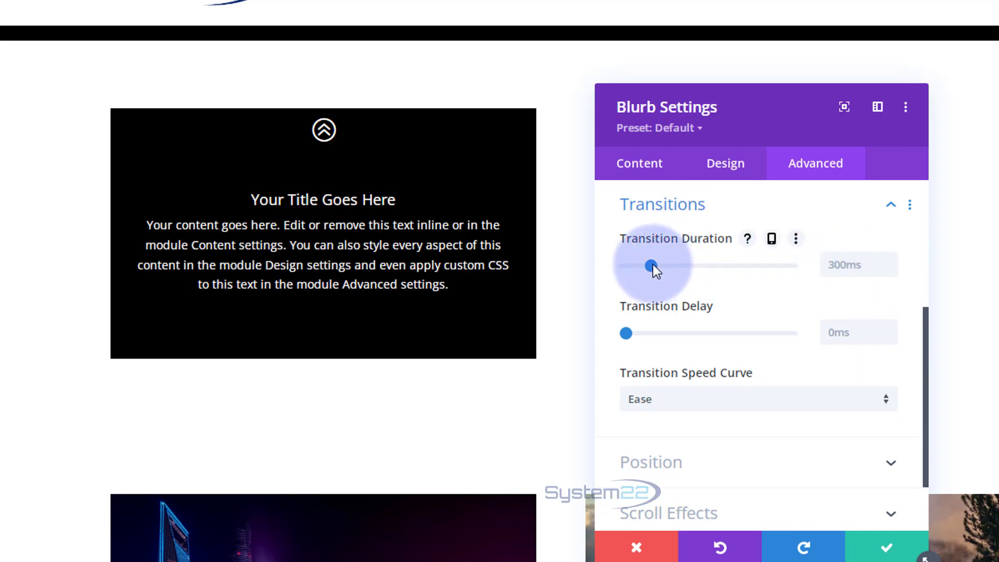
left_click_drag(653, 265, 680, 264)
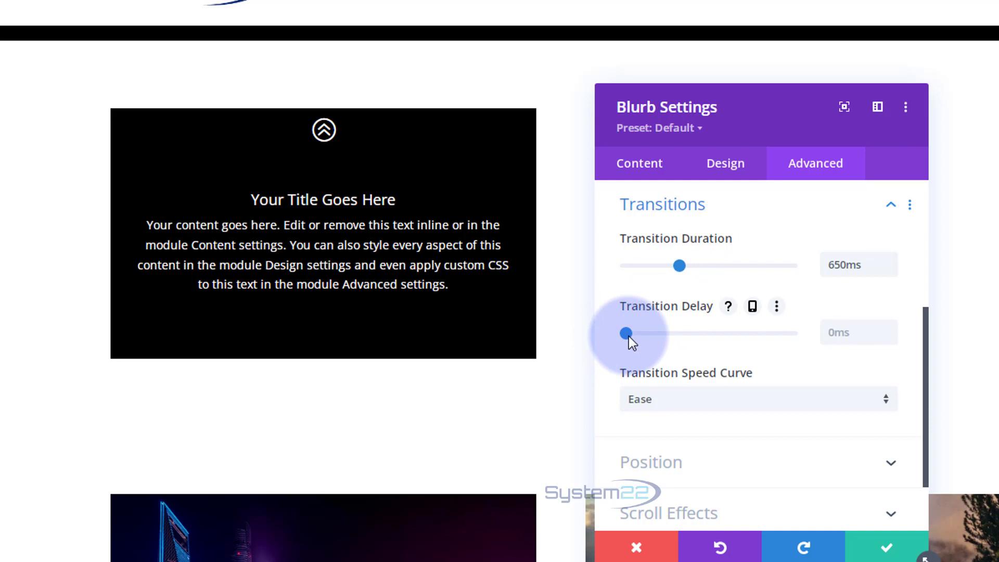
left_click(680, 409)
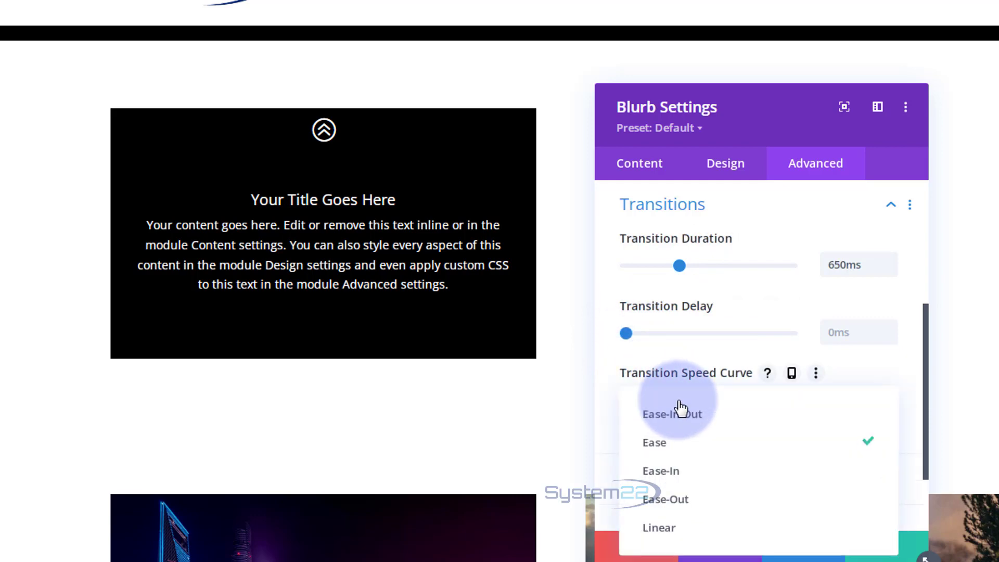
left_click(682, 415)
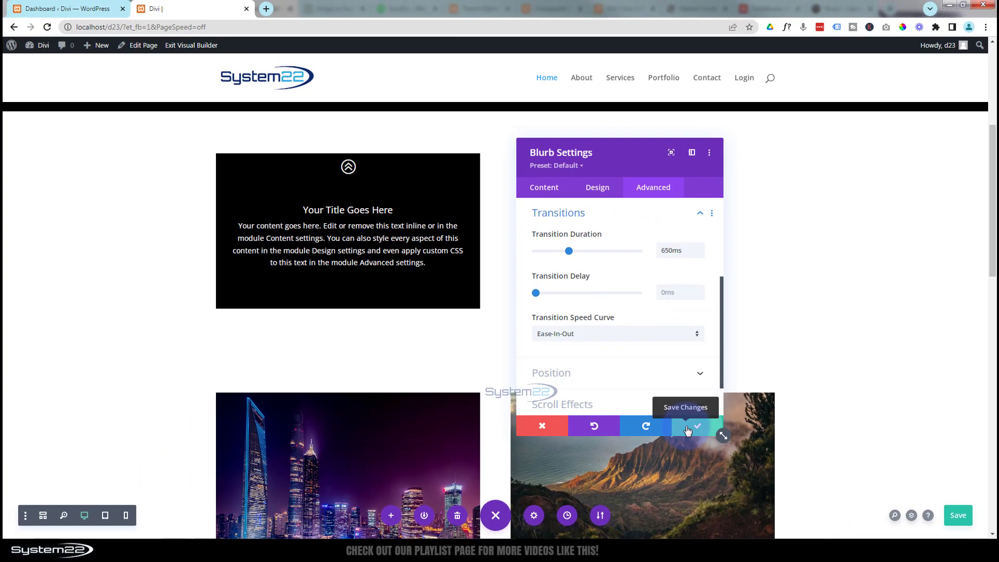
left_click(687, 430)
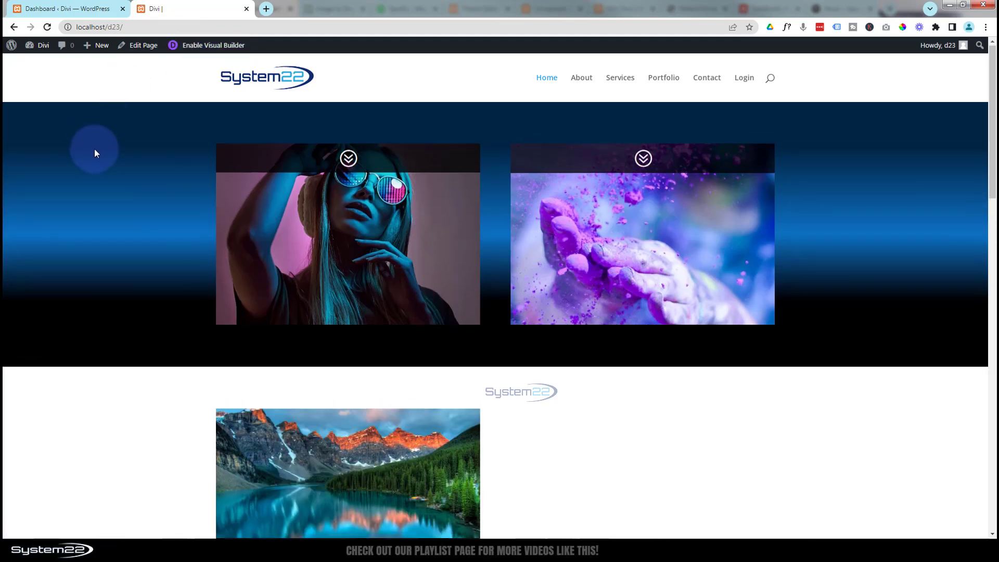
Examine the black blurb's hover reveal over the mountain lake image on the live page
scroll(95, 148, "down", 4)
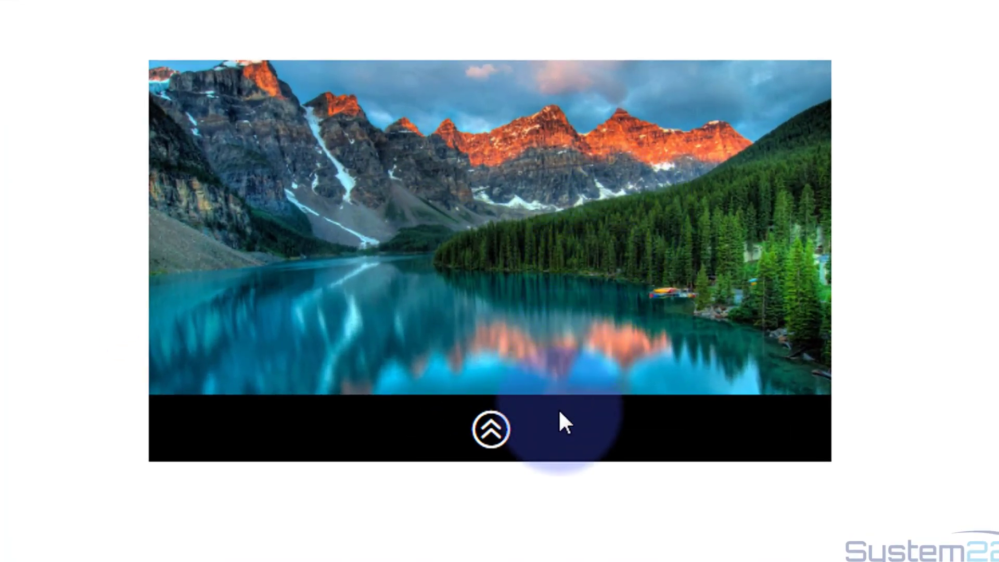
mouse_move(558, 420)
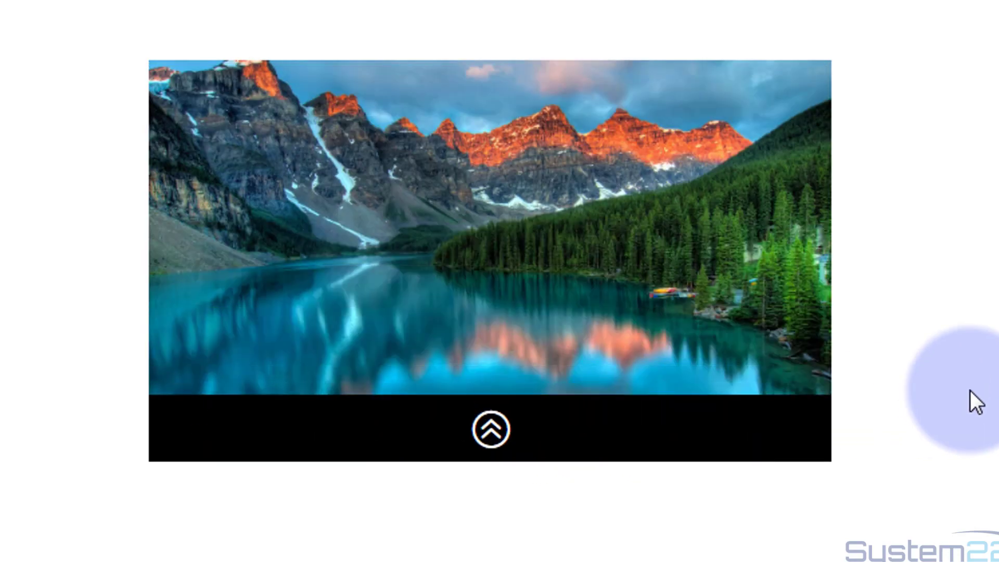
mouse_move(769, 413)
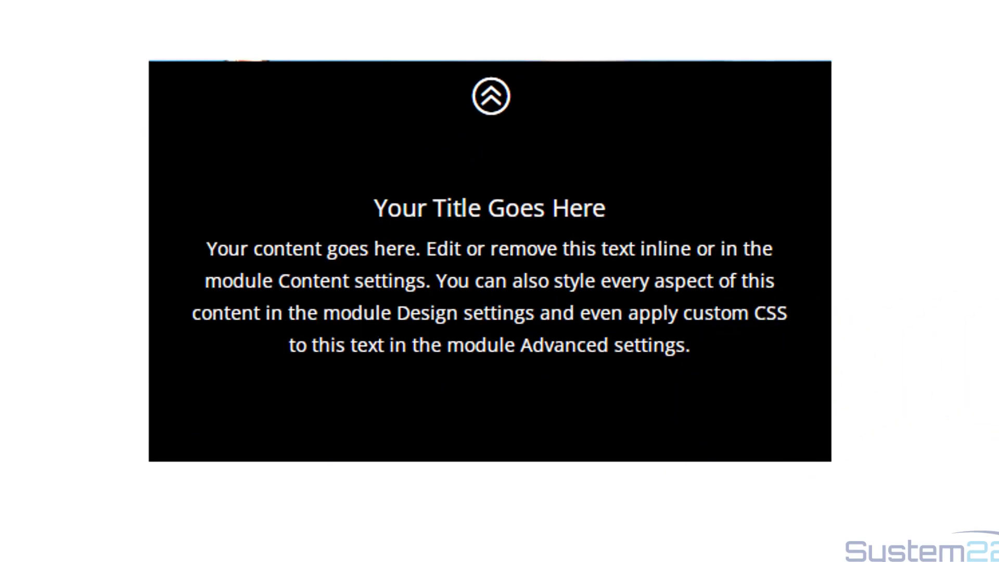
mouse_move(741, 429)
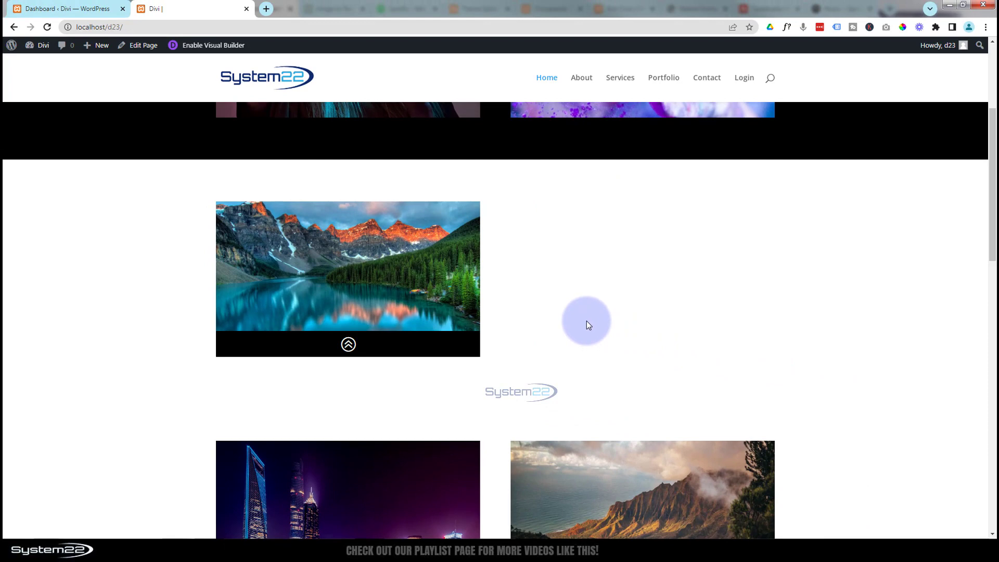
Preview the live page's mountain lake blurb in the developer tools' device emulation using the iPhone 12 Pro preset
key("ctrl+shift+i")
scroll(557, 278, "down", 5)
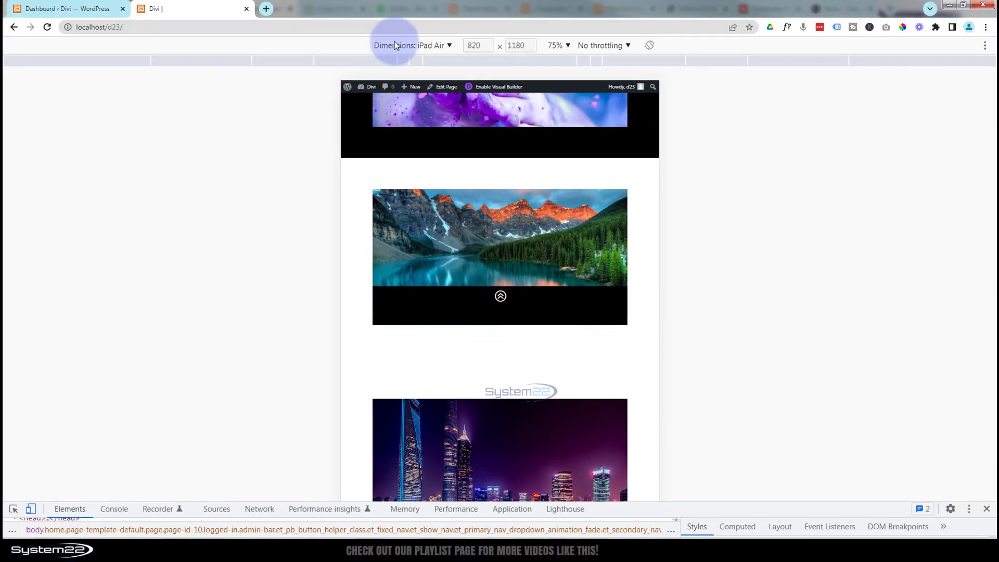
left_click(396, 45)
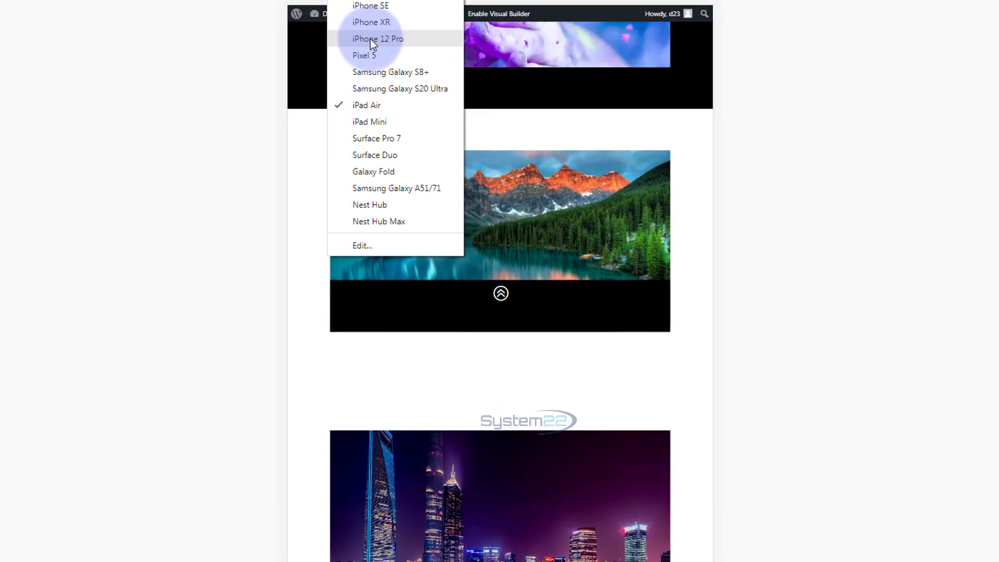
left_click(409, 105)
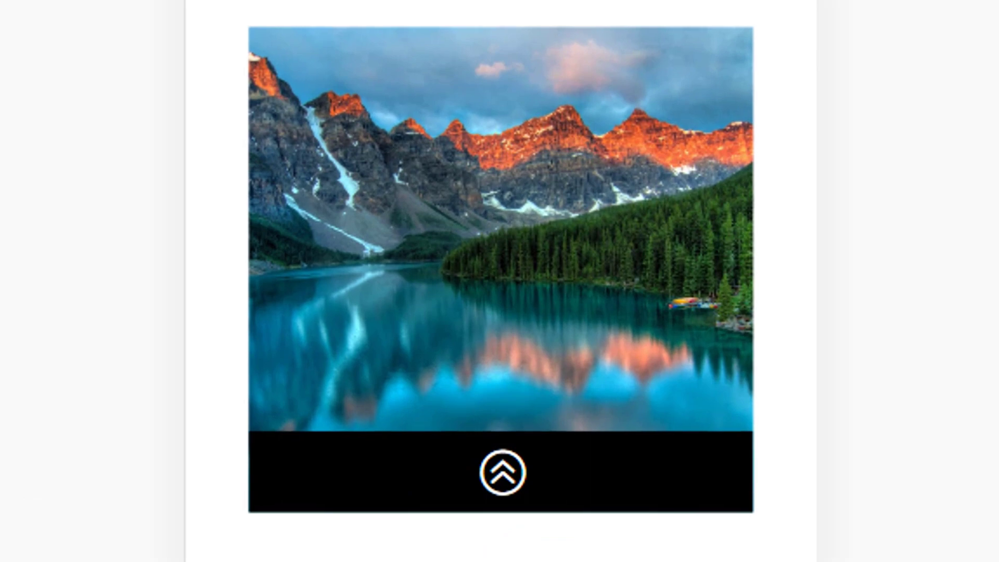
Test revealing and hiding the mountain lake blurb's black overlay by touch on the emulated phone, and close the developer tools
left_click(512, 479)
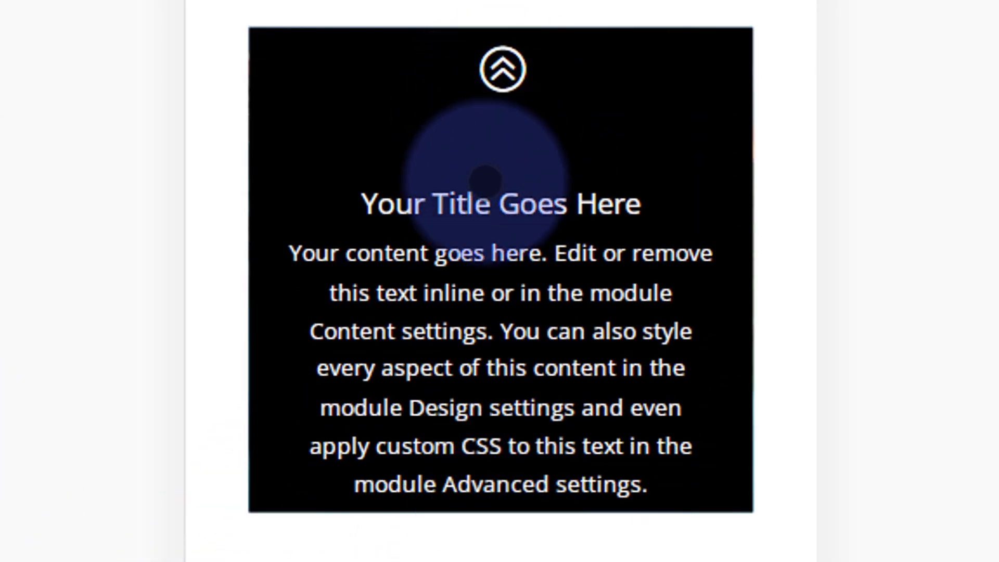
left_click(503, 69)
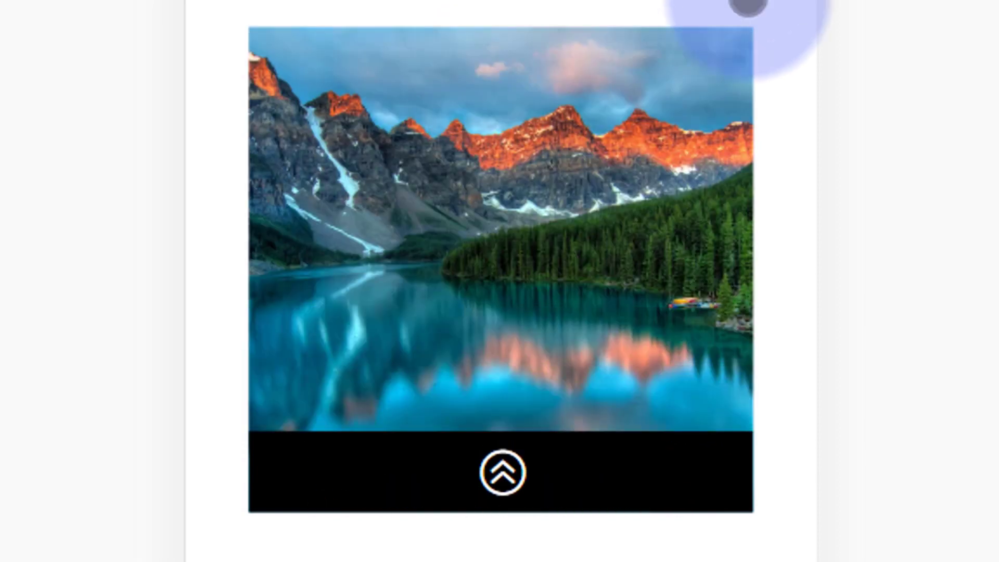
left_click(500, 473)
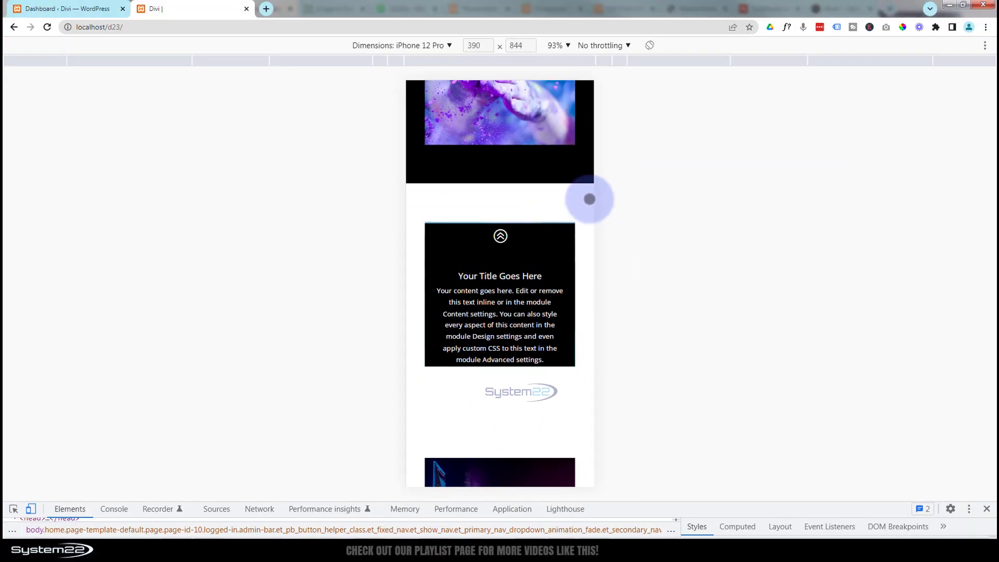
left_click(590, 200)
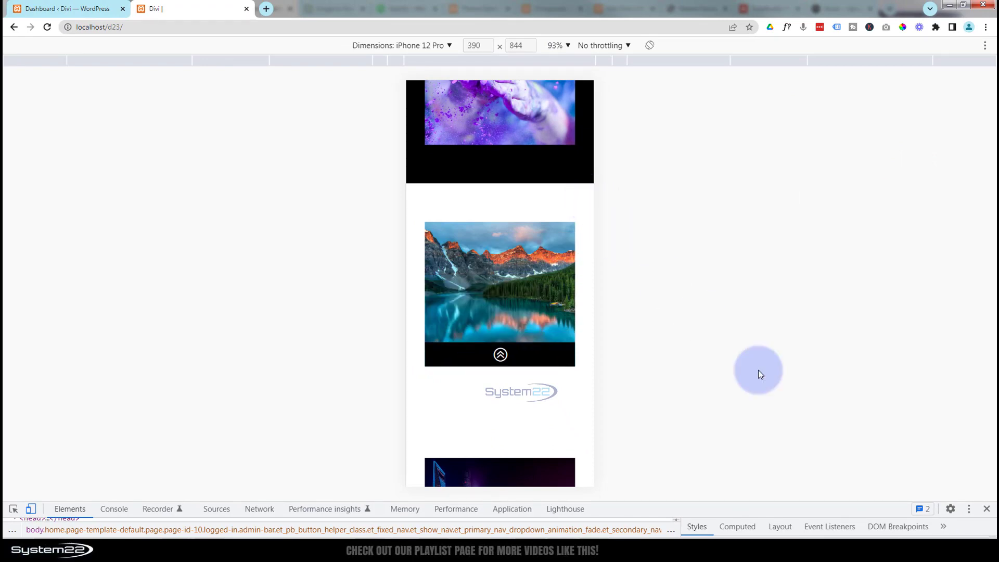
left_click(988, 509)
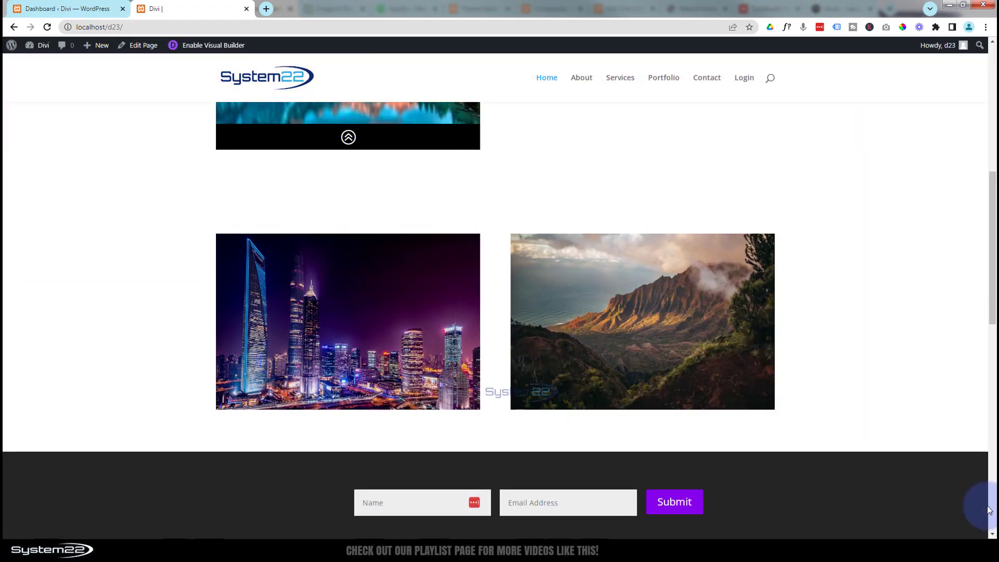
Examine the mountain lake blurb's hover effect on the desktop page and compare it with the original overlay blurbs in the section above
scroll(888, 396, "up", 2)
scroll(890, 369, "up", 2)
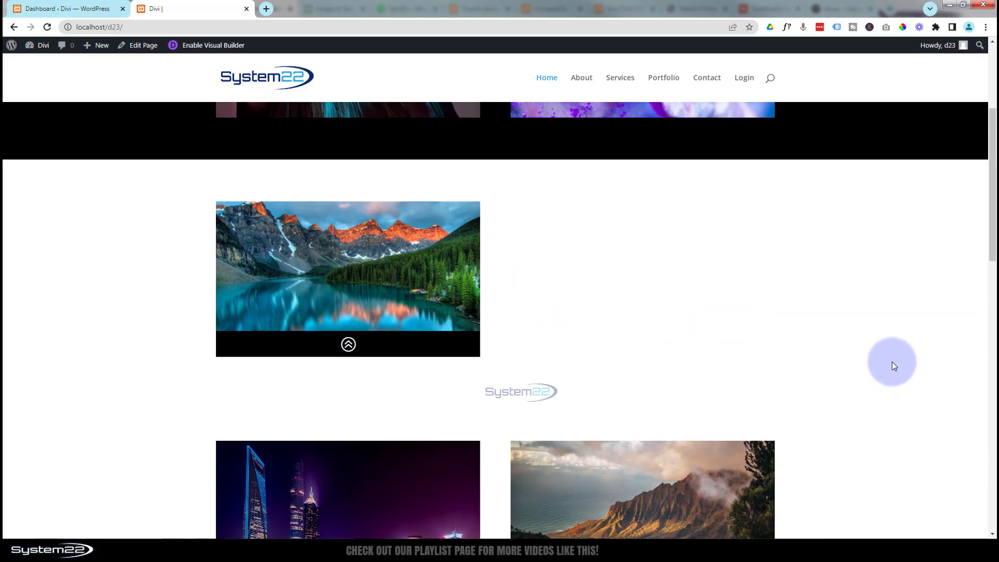
scroll(891, 362, "up", 2)
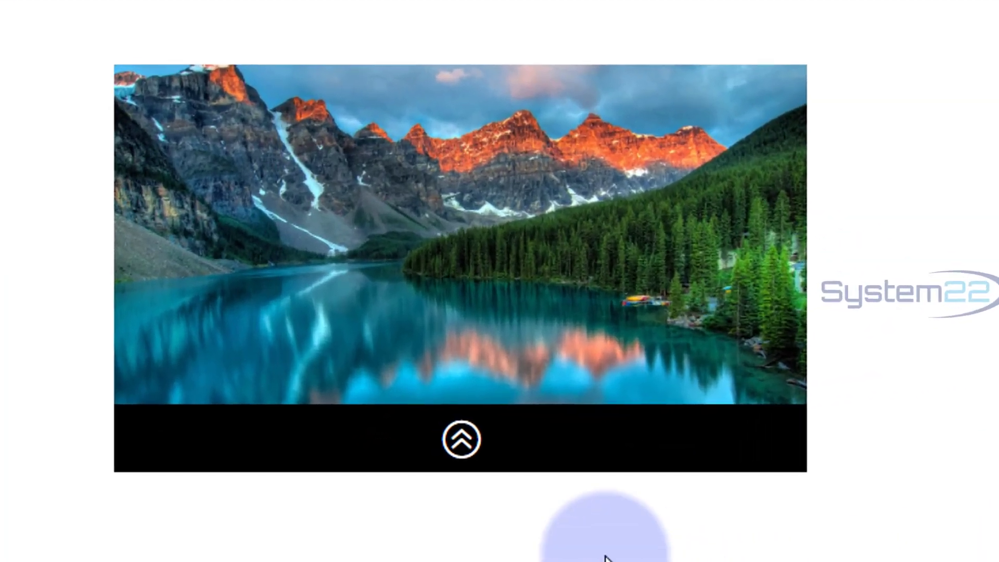
mouse_move(525, 429)
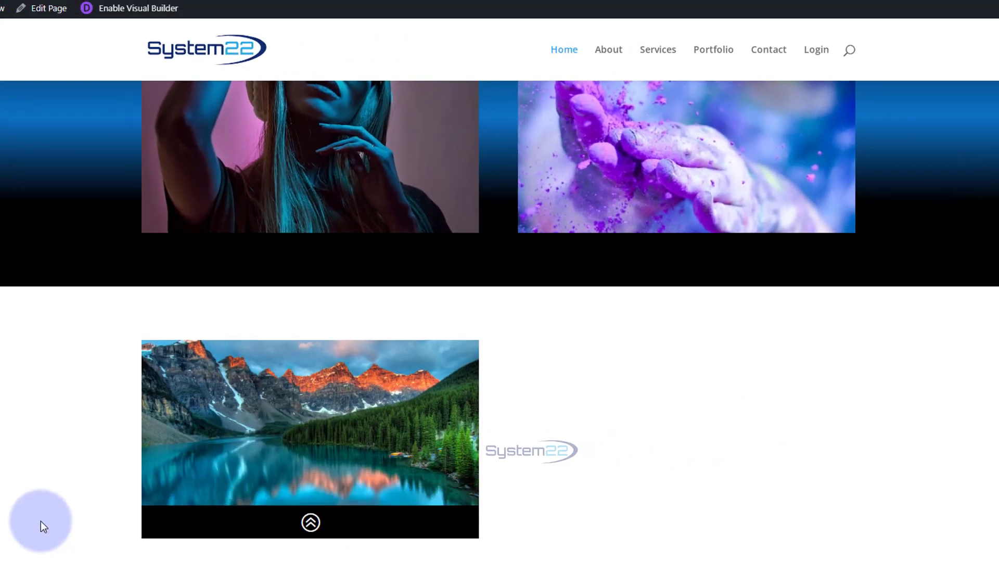
scroll(40, 520, "up", 3)
mouse_move(366, 160)
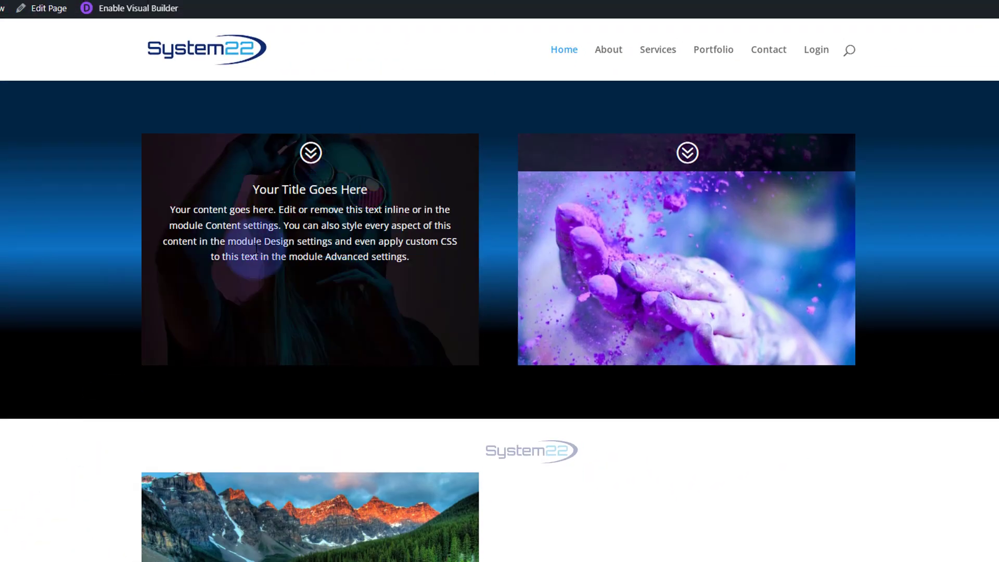
scroll(46, 557, "down", 3)
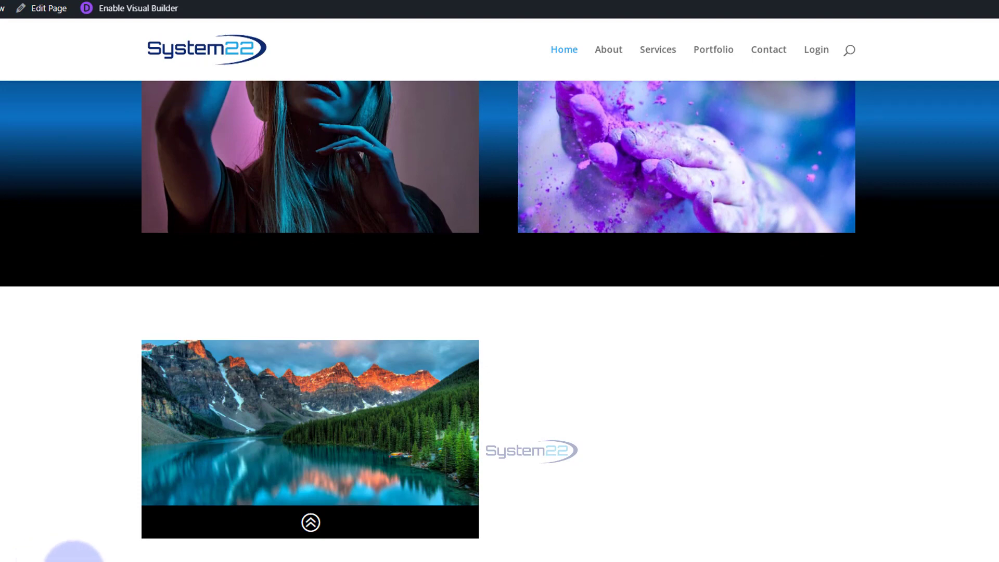
mouse_move(236, 525)
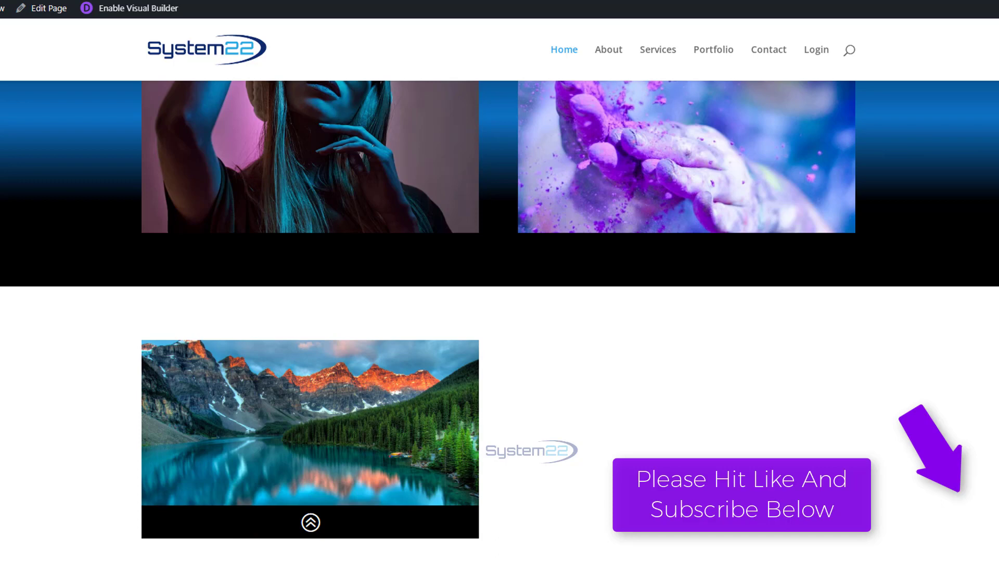
scroll(79, 533, "up", 3)
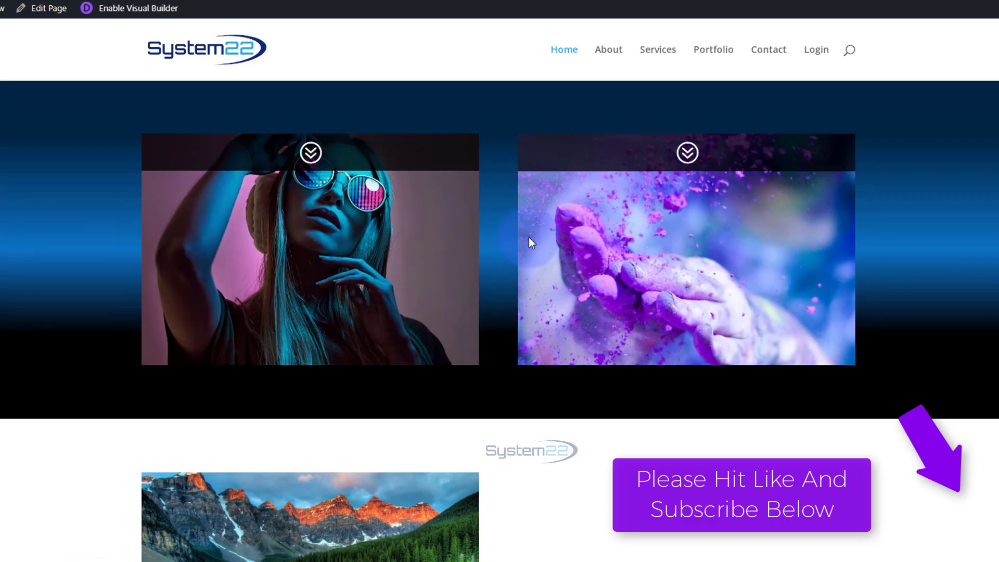